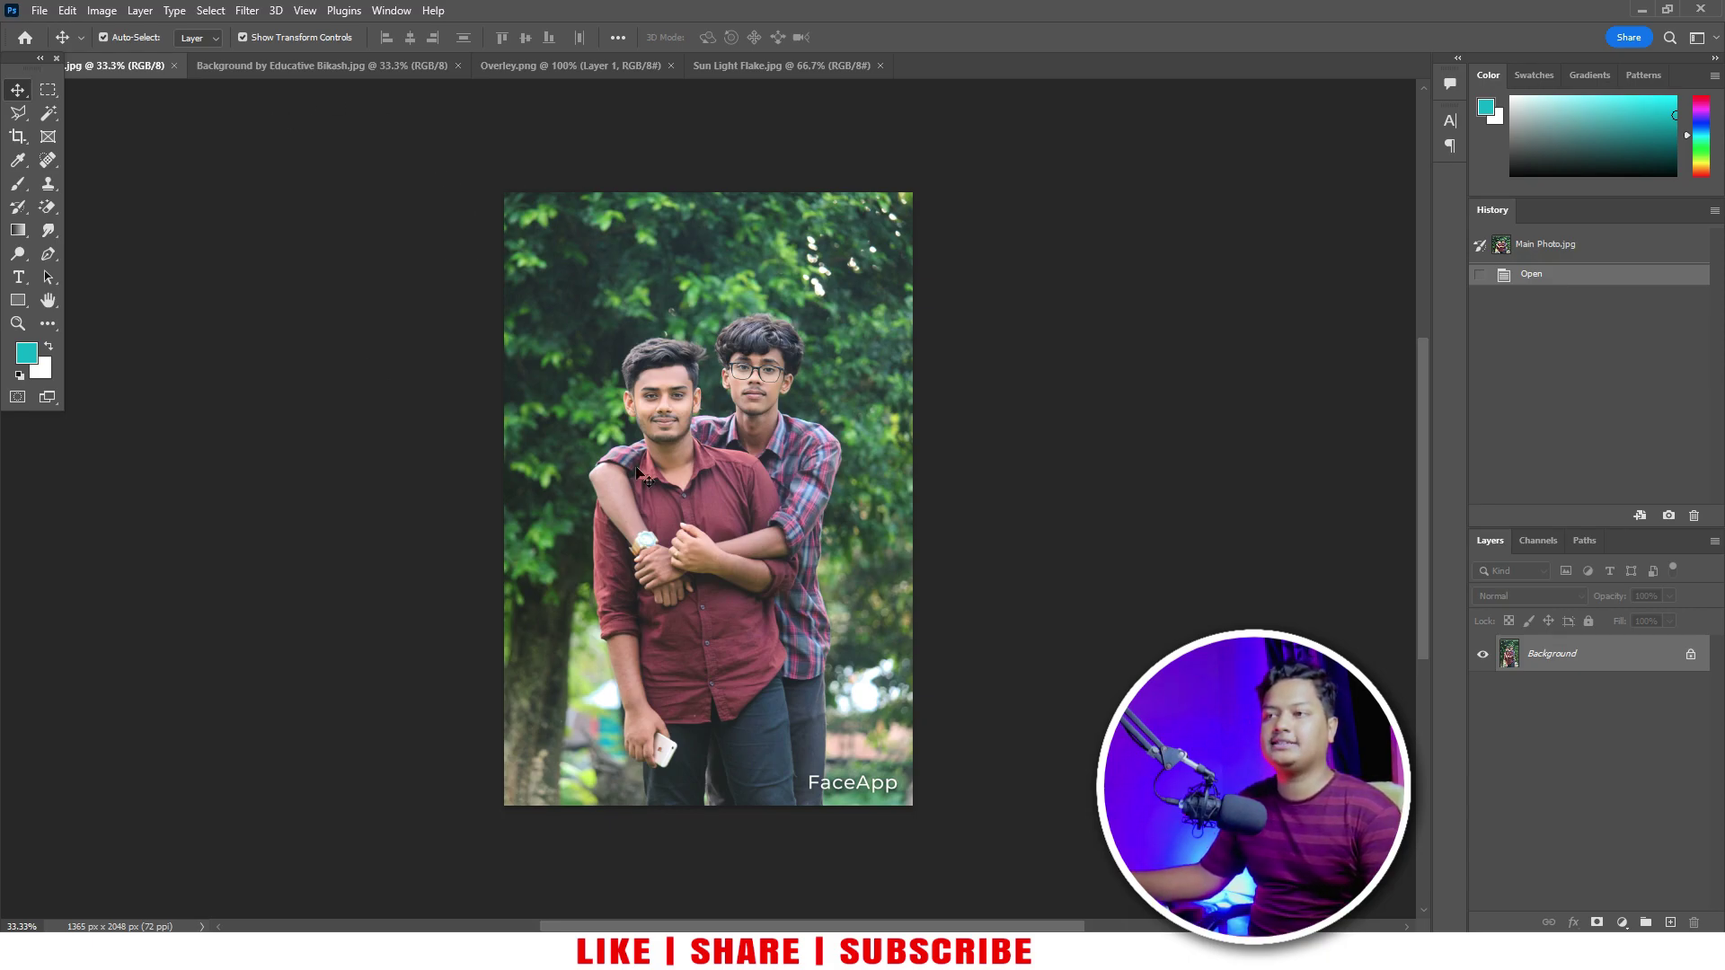
{"action": "left_click", "coordinate": [306, 68]}
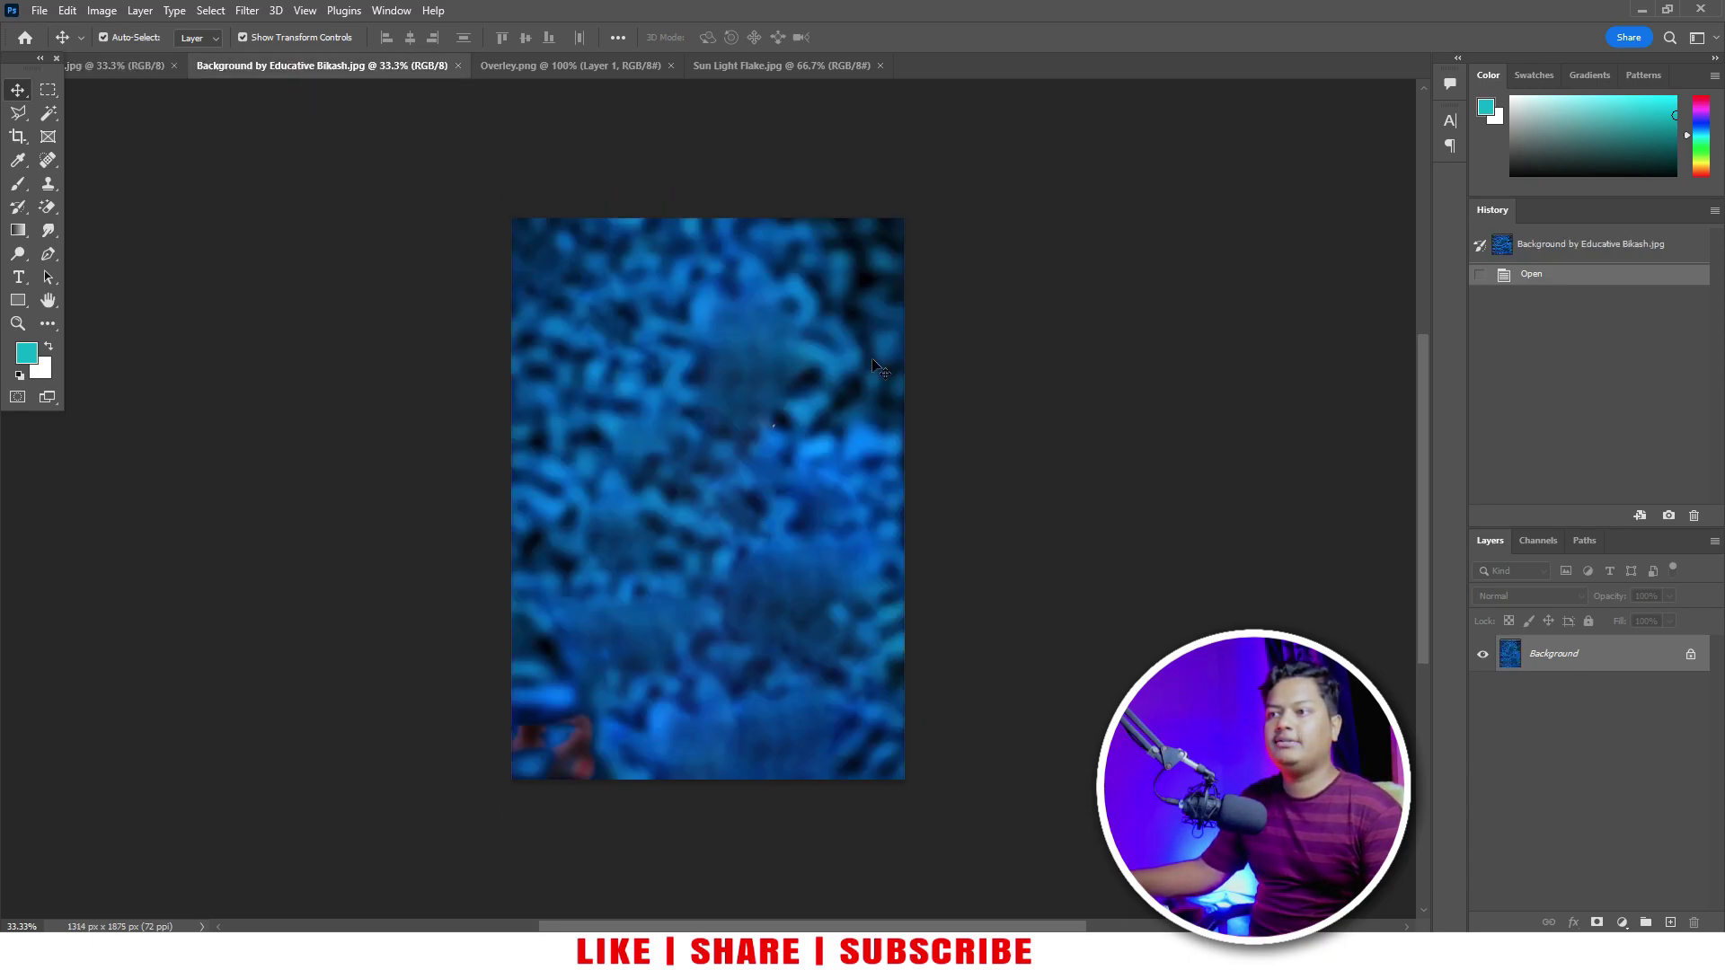
{"action": "left_click", "coordinate": [627, 66]}
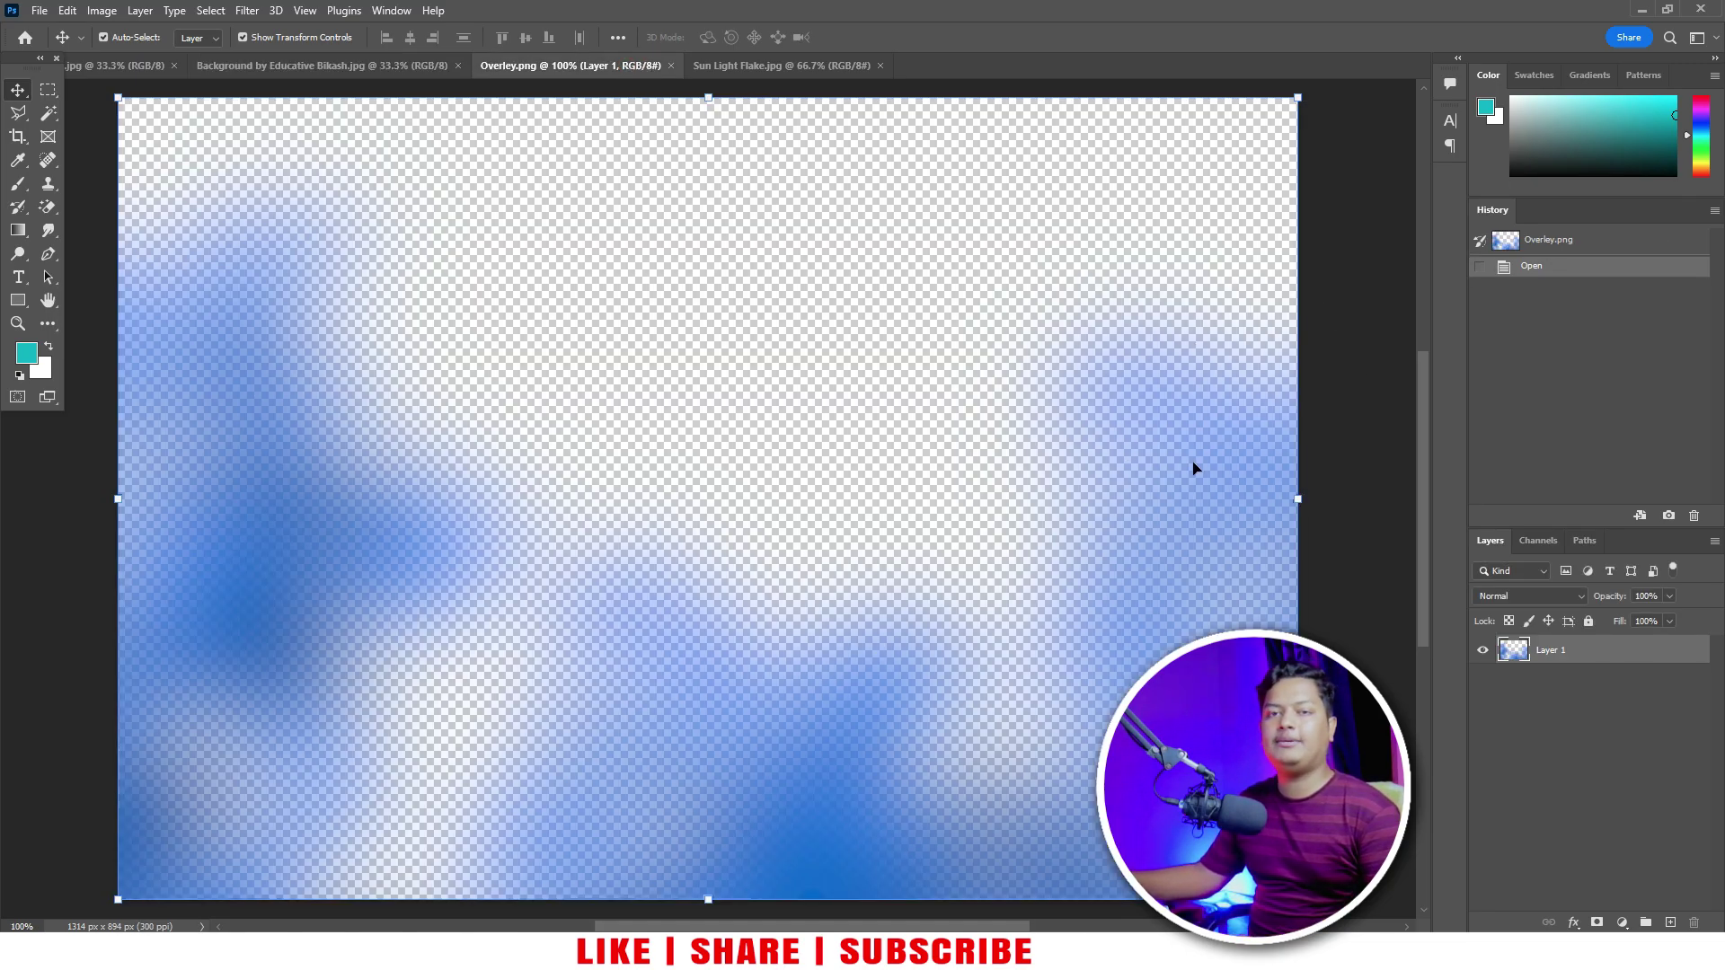
{"action": "left_click", "coordinate": [736, 75]}
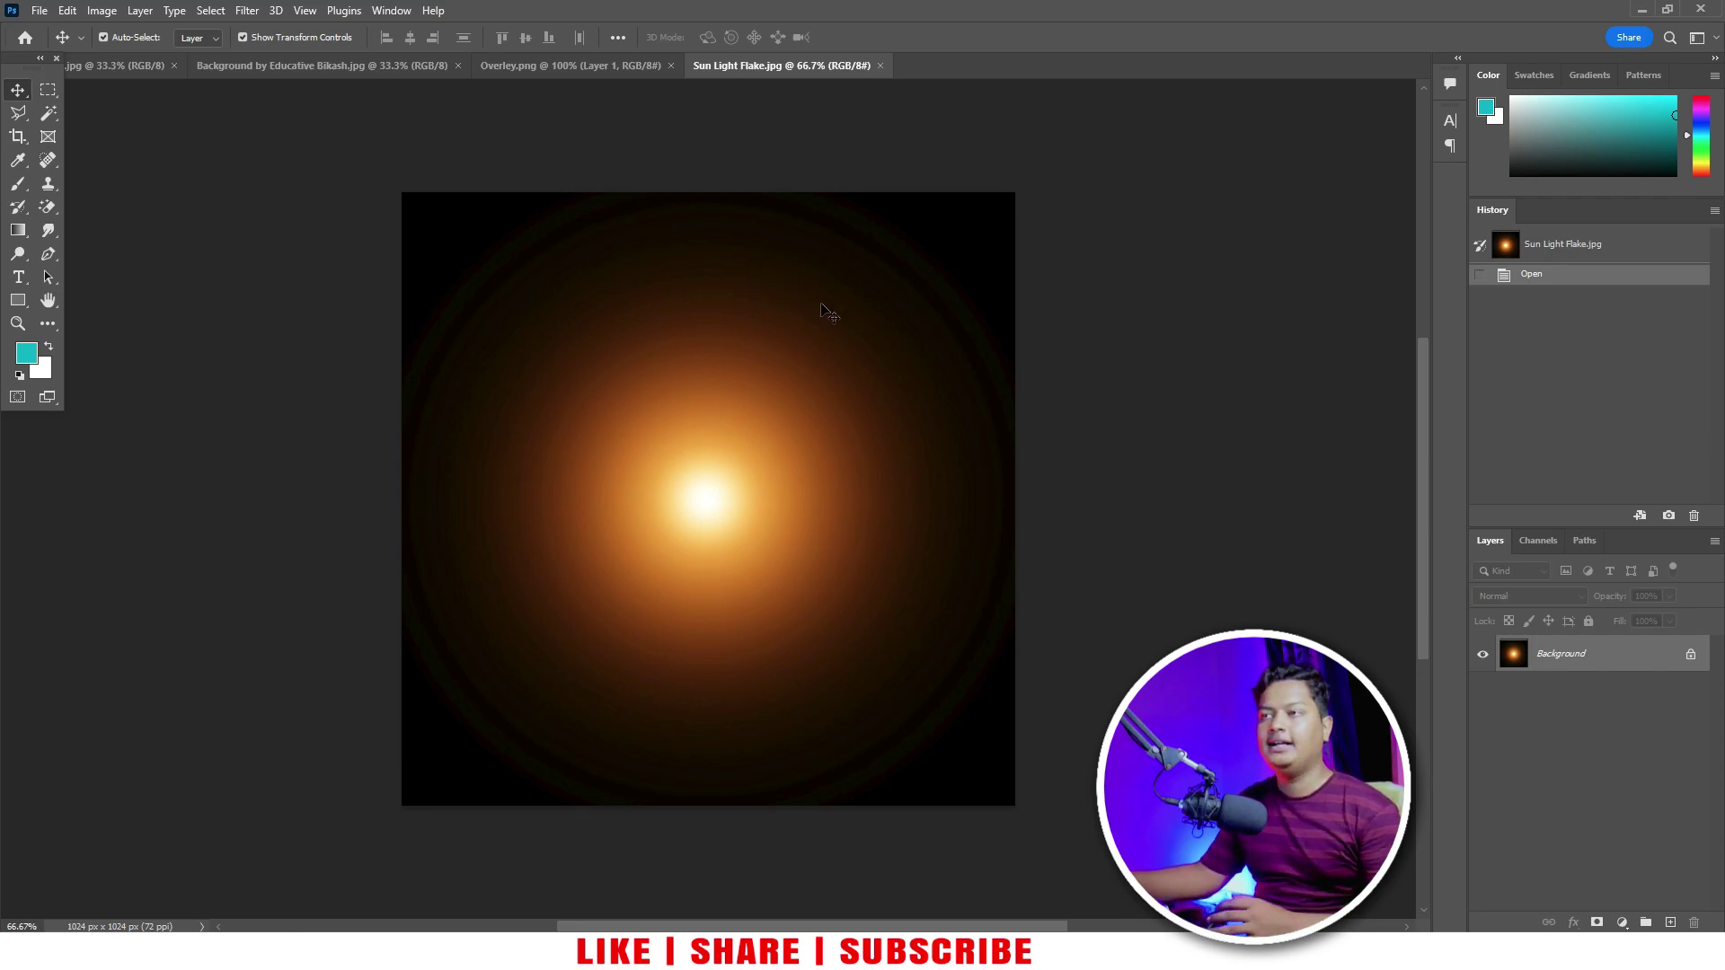
{"action": "left_click", "coordinate": [151, 65]}
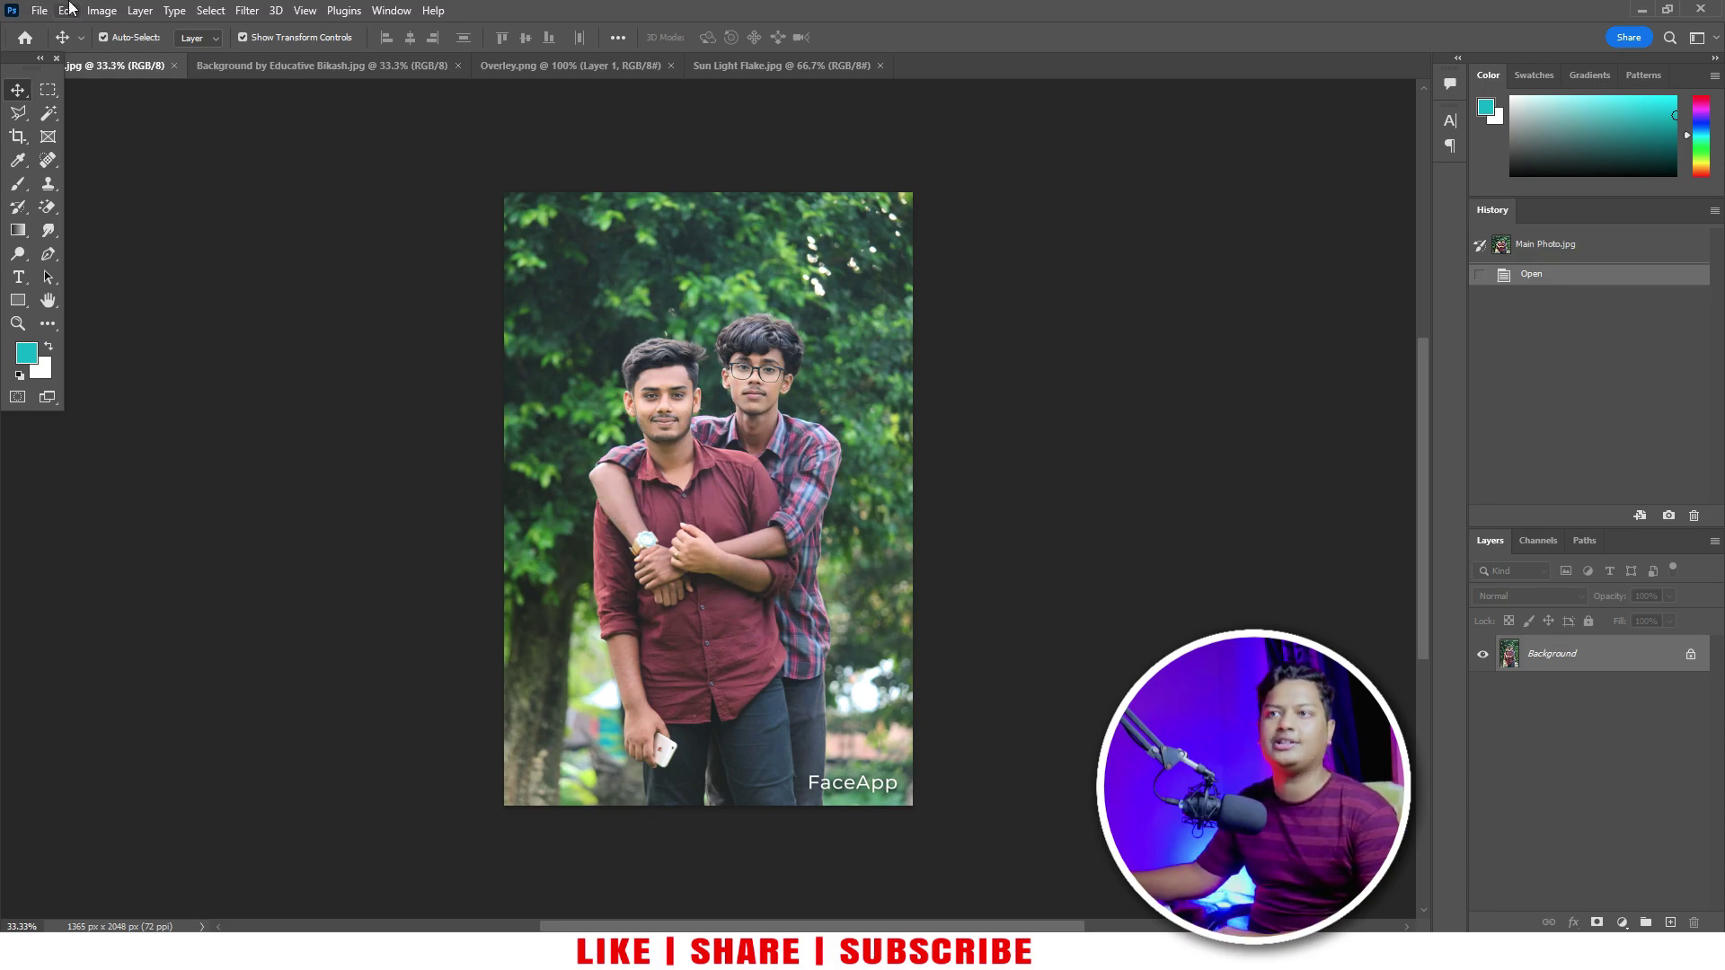
Step: Cut out the two men with Select Subject and a layer mask, then drag them onto the blue bokeh background
{"action": "left_click", "coordinate": [207, 10]}
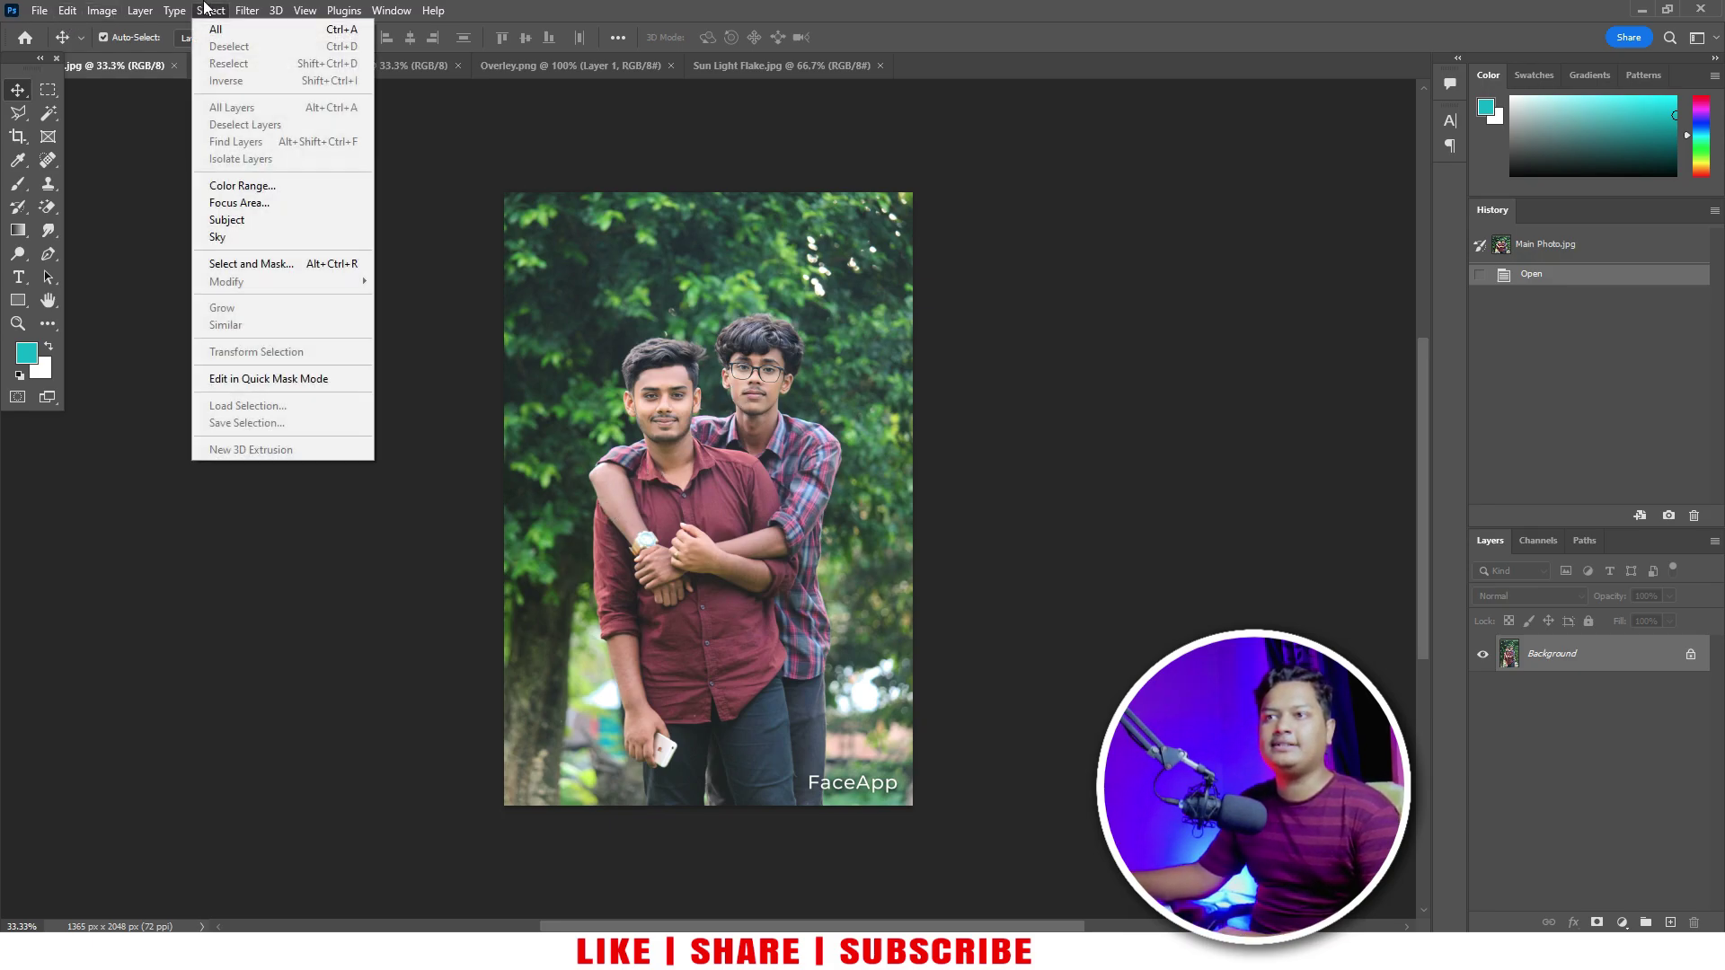
{"action": "left_click", "coordinate": [275, 226]}
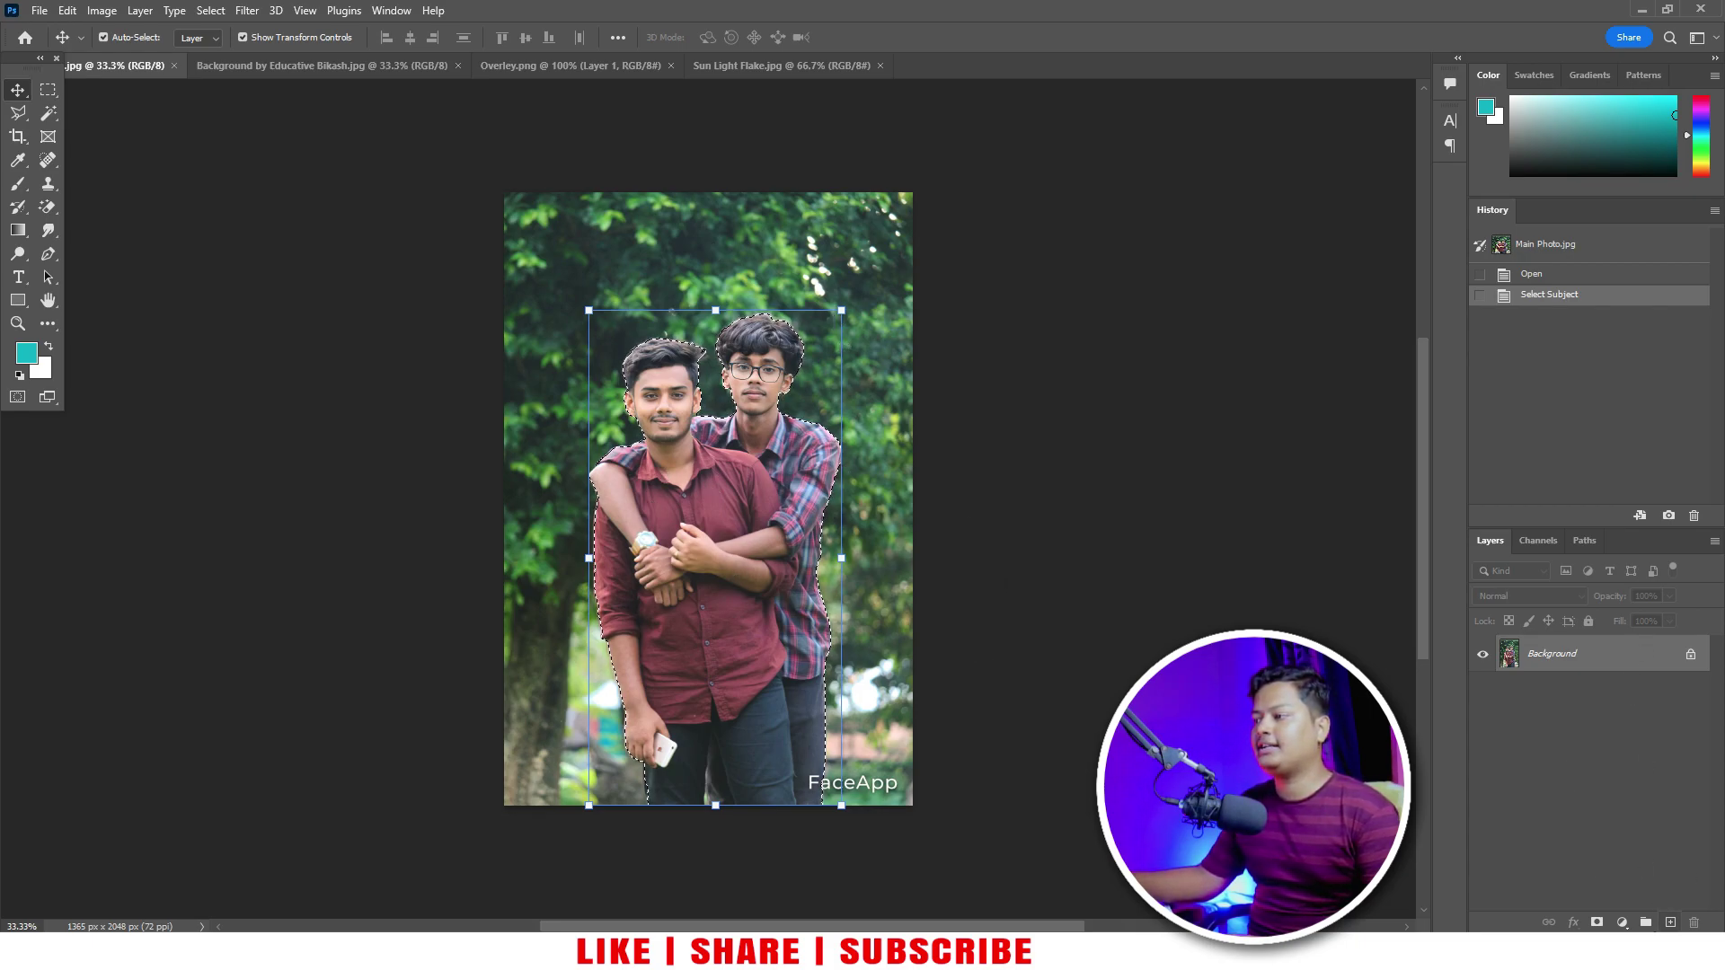
{"action": "left_click", "coordinate": [1596, 922]}
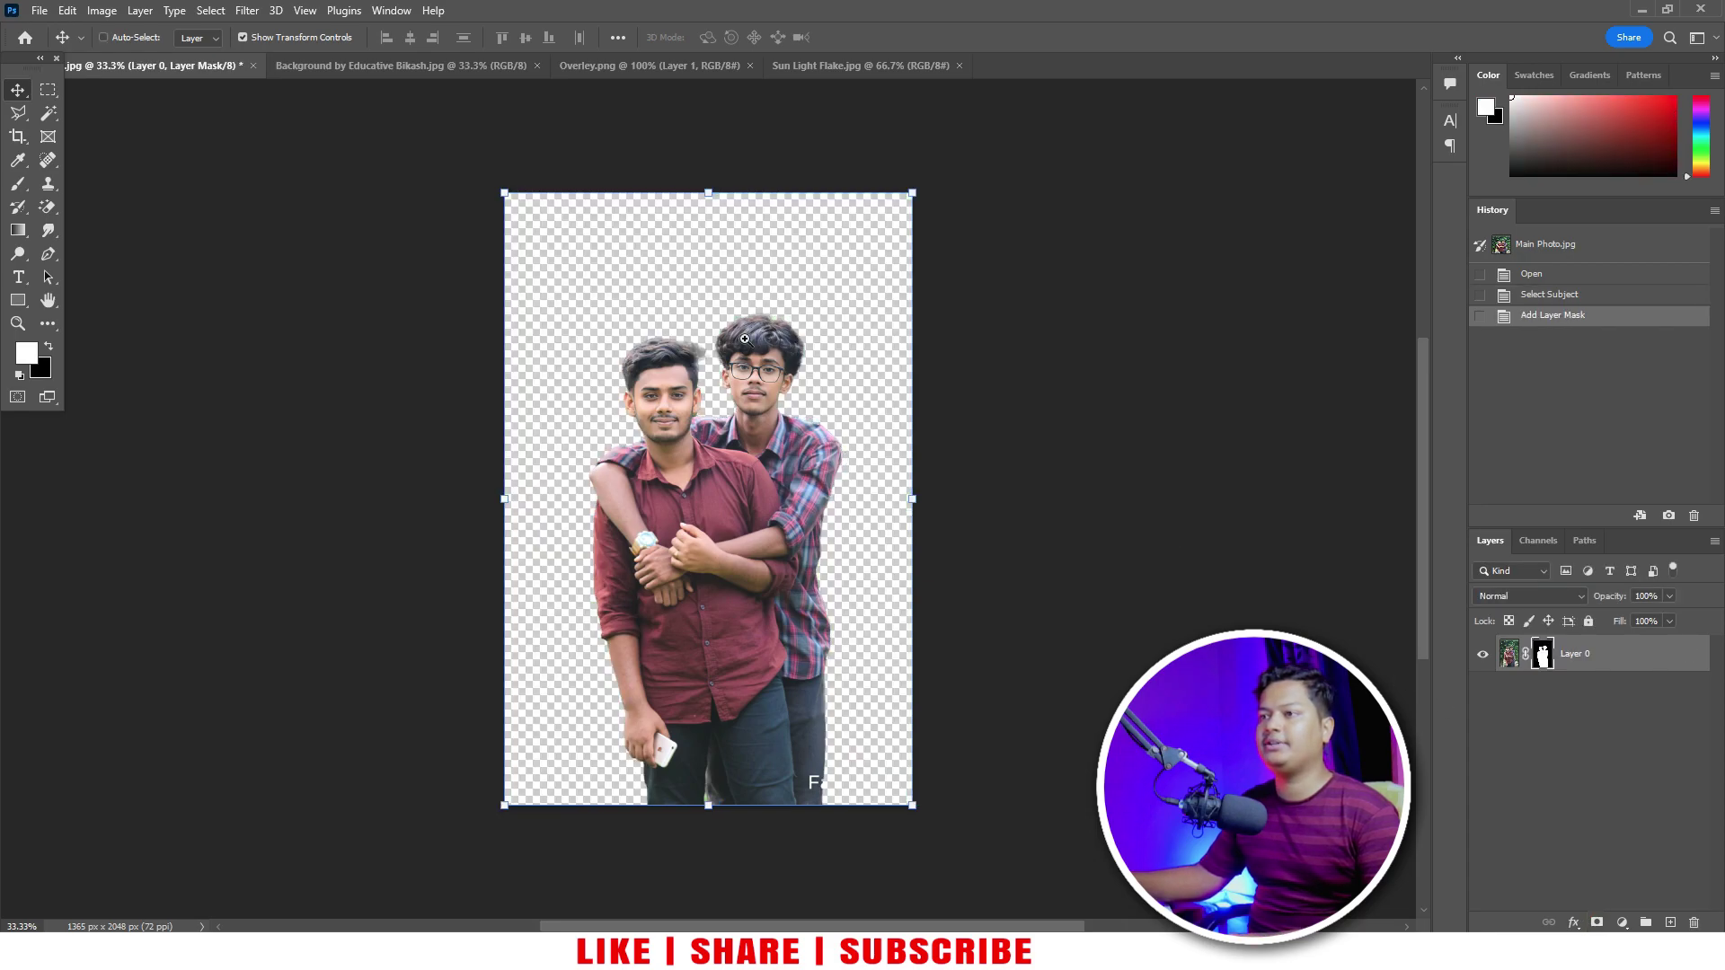
{"action": "left_click_drag", "start_coordinate": [745, 338], "coordinate": [768, 364]}
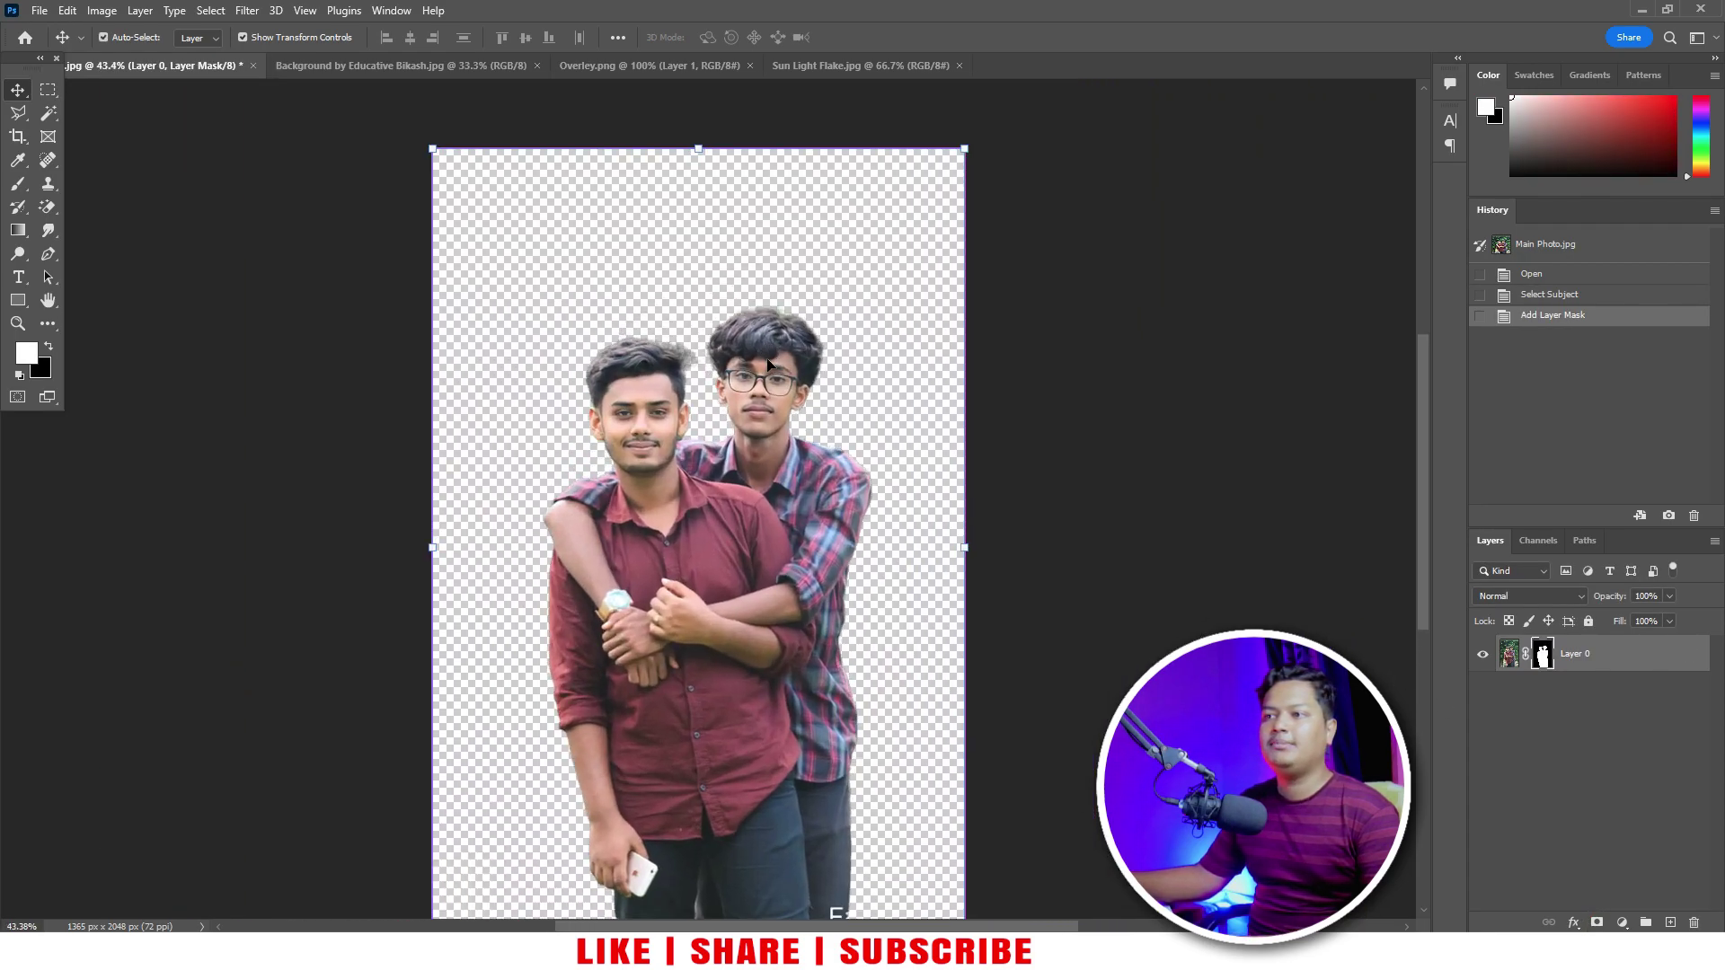
{"action": "mouse_move", "coordinate": [683, 476]}
{"action": "left_mouse_down"}
{"action": "mouse_move", "coordinate": [740, 662]}
{"action": "mouse_move", "coordinate": [758, 455]}
{"action": "mouse_move", "coordinate": [760, 483]}
{"action": "left_mouse_up"}
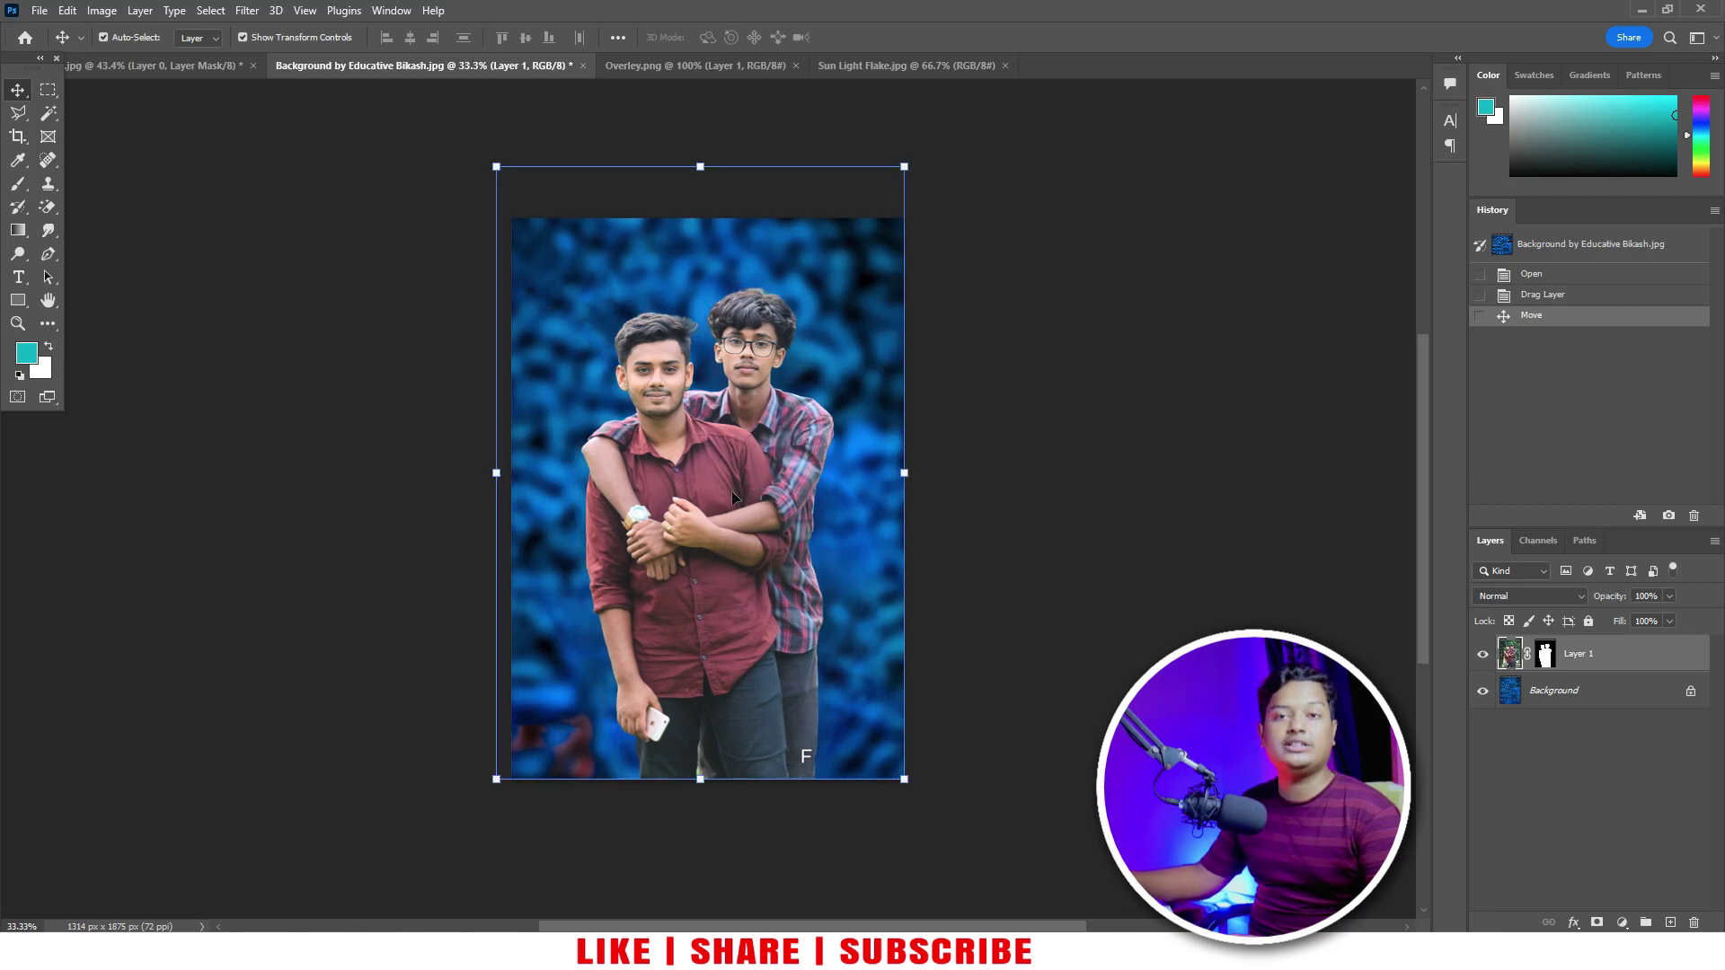
Step: Apply Layer 1's mask permanently so the men become a plain cut-out
{"action": "left_click", "coordinate": [1033, 428]}
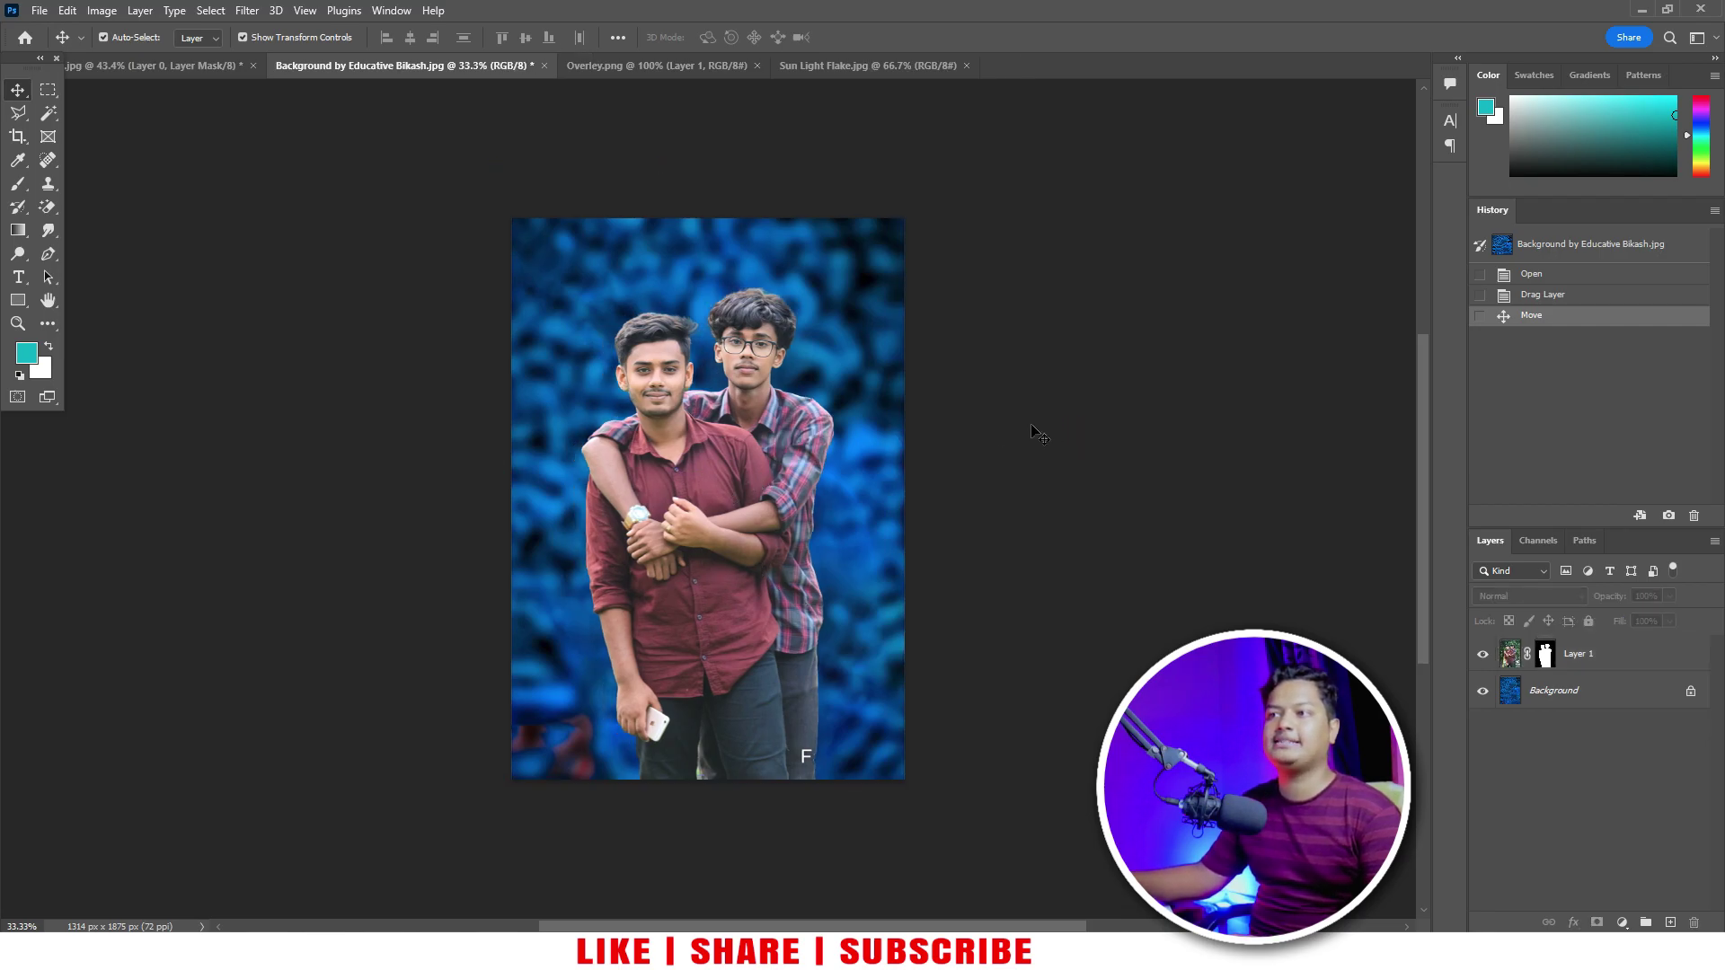
{"action": "left_click_drag", "start_coordinate": [761, 417], "coordinate": [835, 402]}
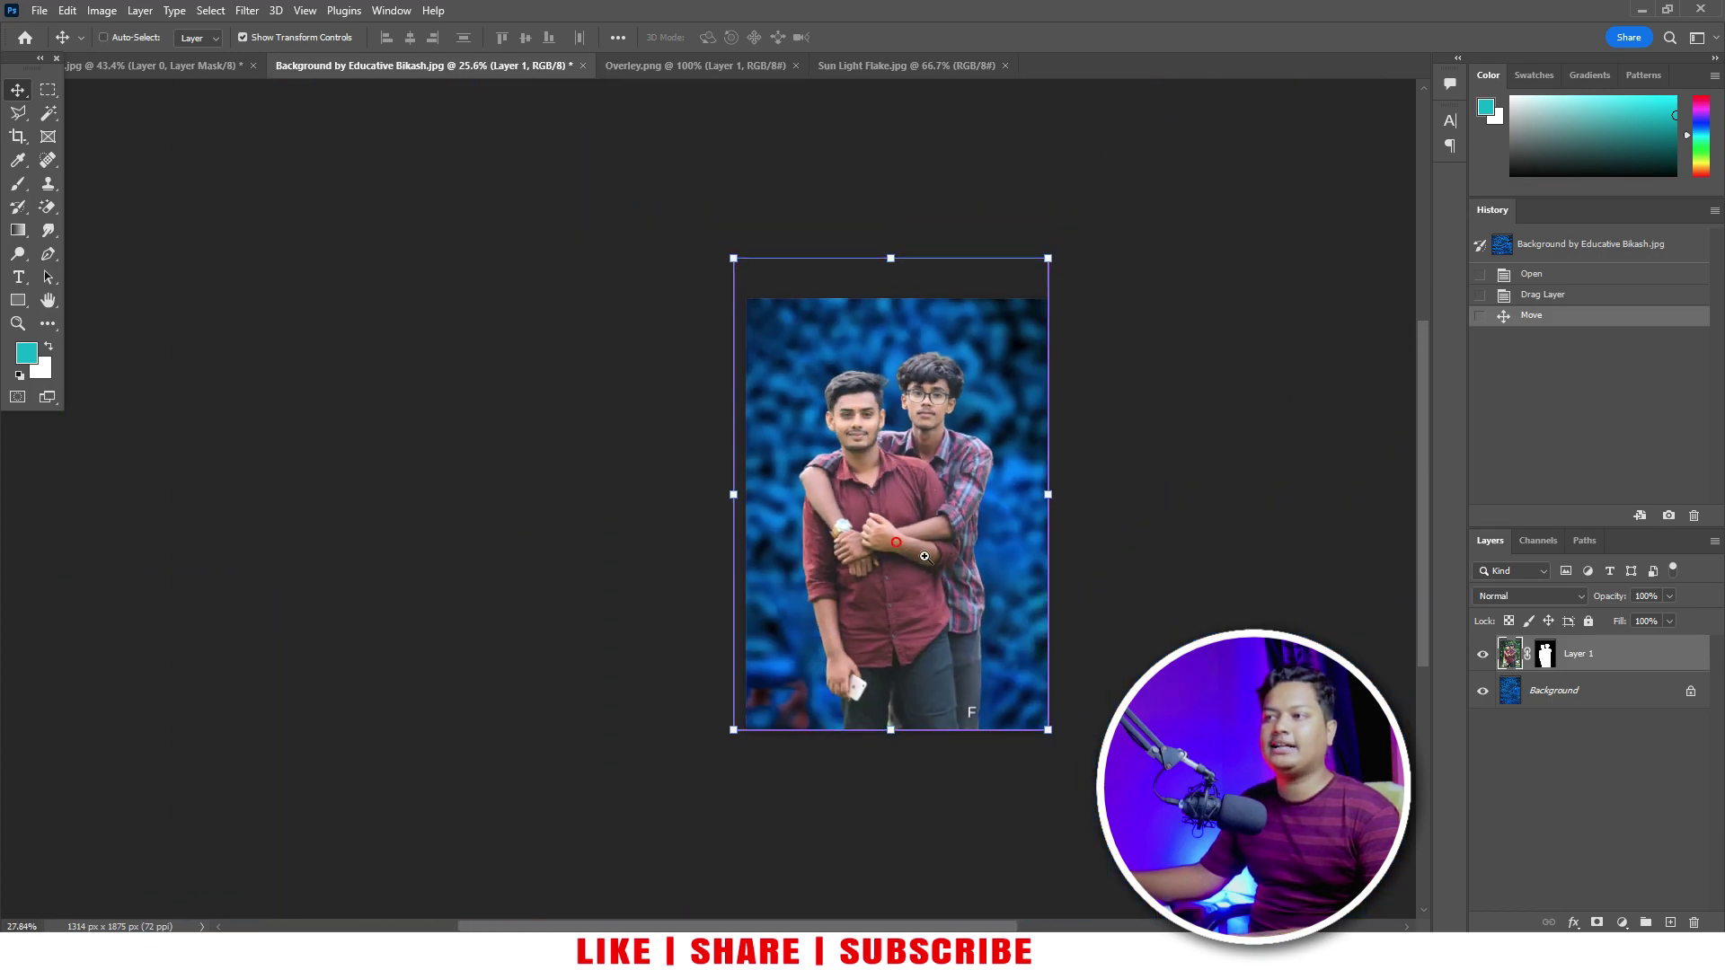
{"action": "scroll", "coordinate": [896, 541], "scroll_direction": "up", "scroll_amount": 3}
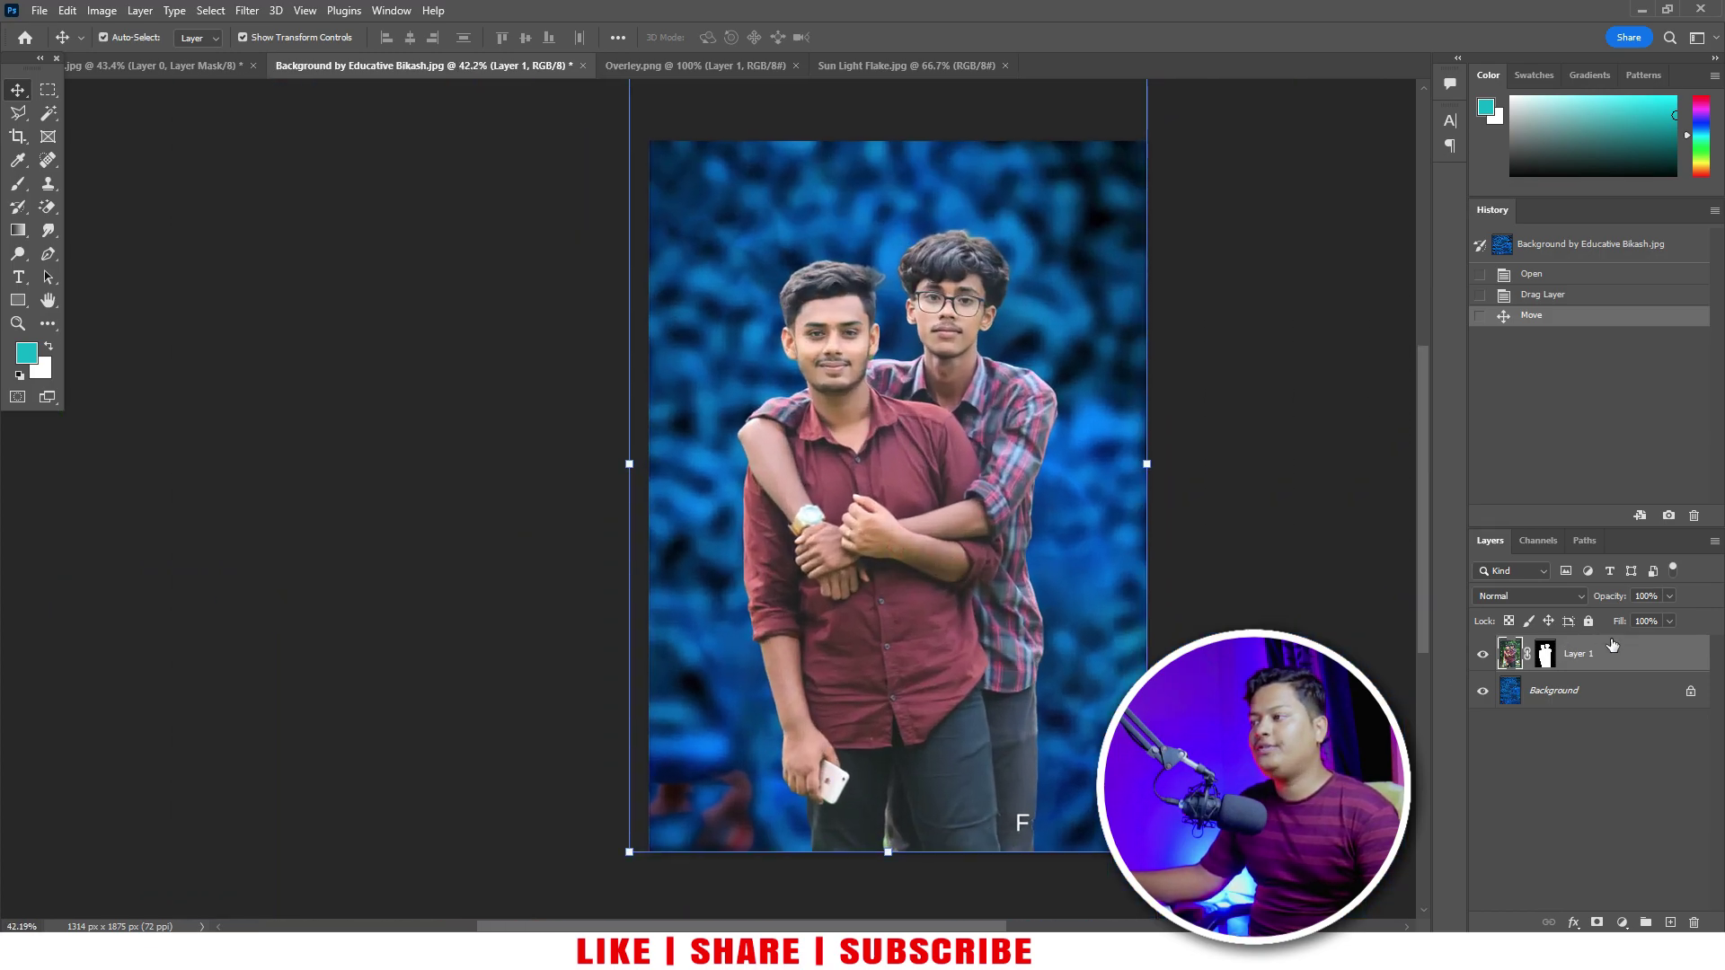
{"action": "right_click", "coordinate": [1557, 650]}
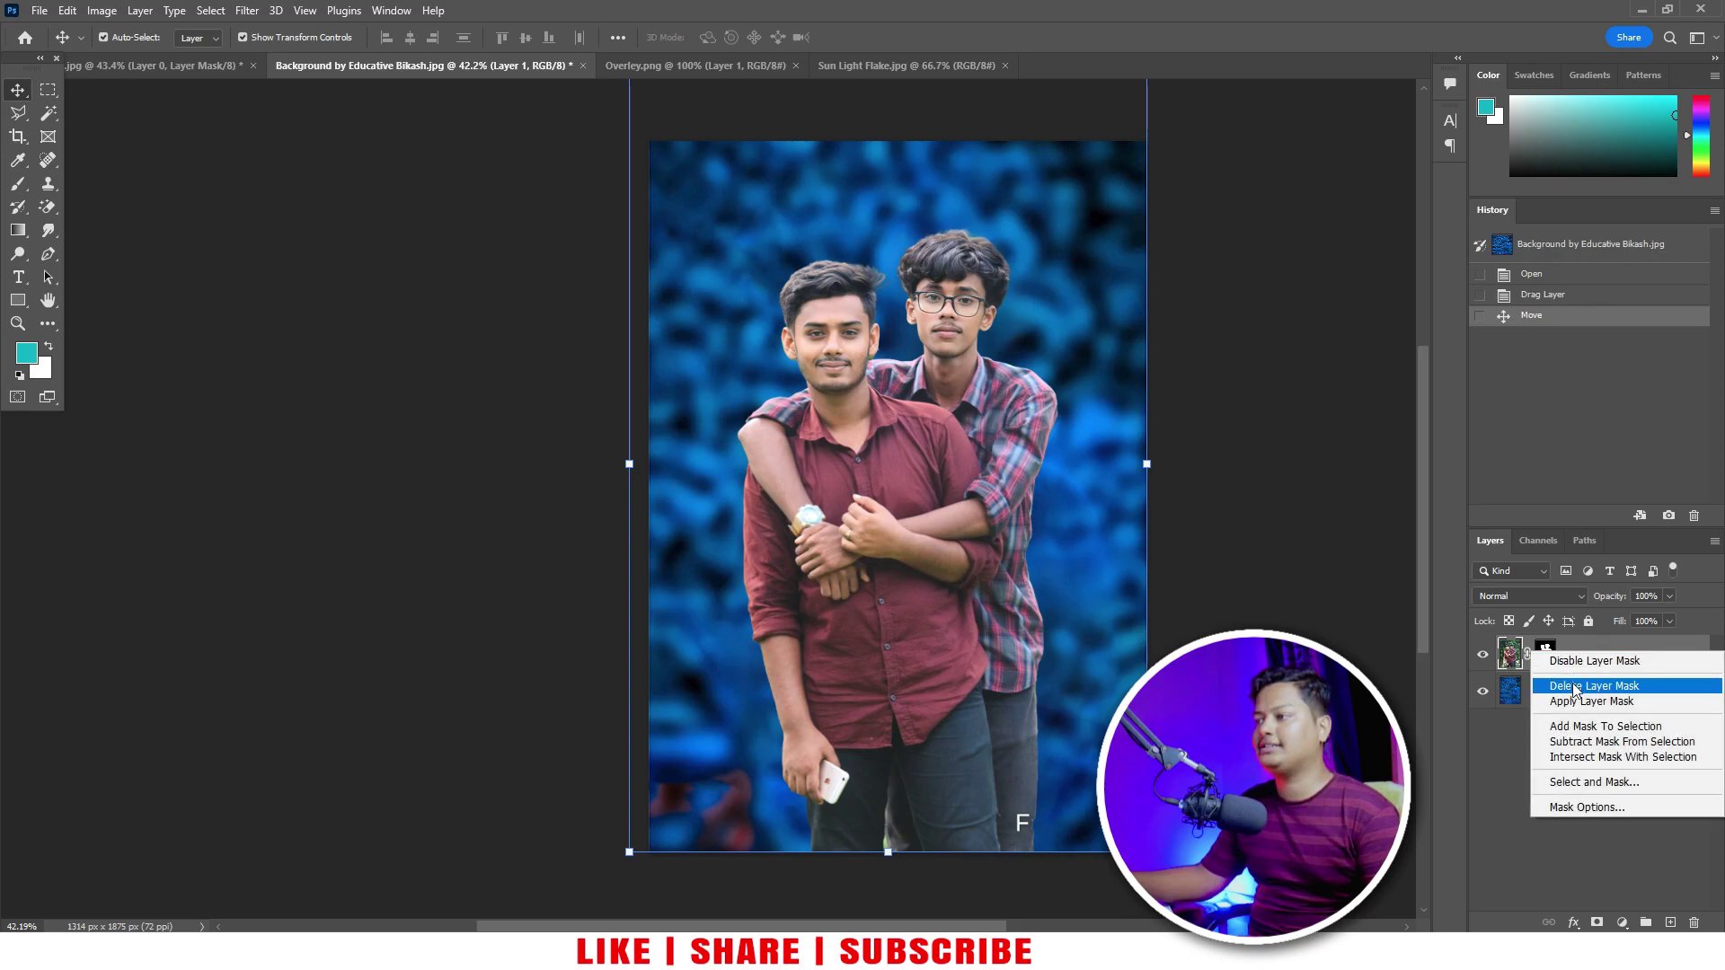
{"action": "left_click", "coordinate": [1577, 688]}
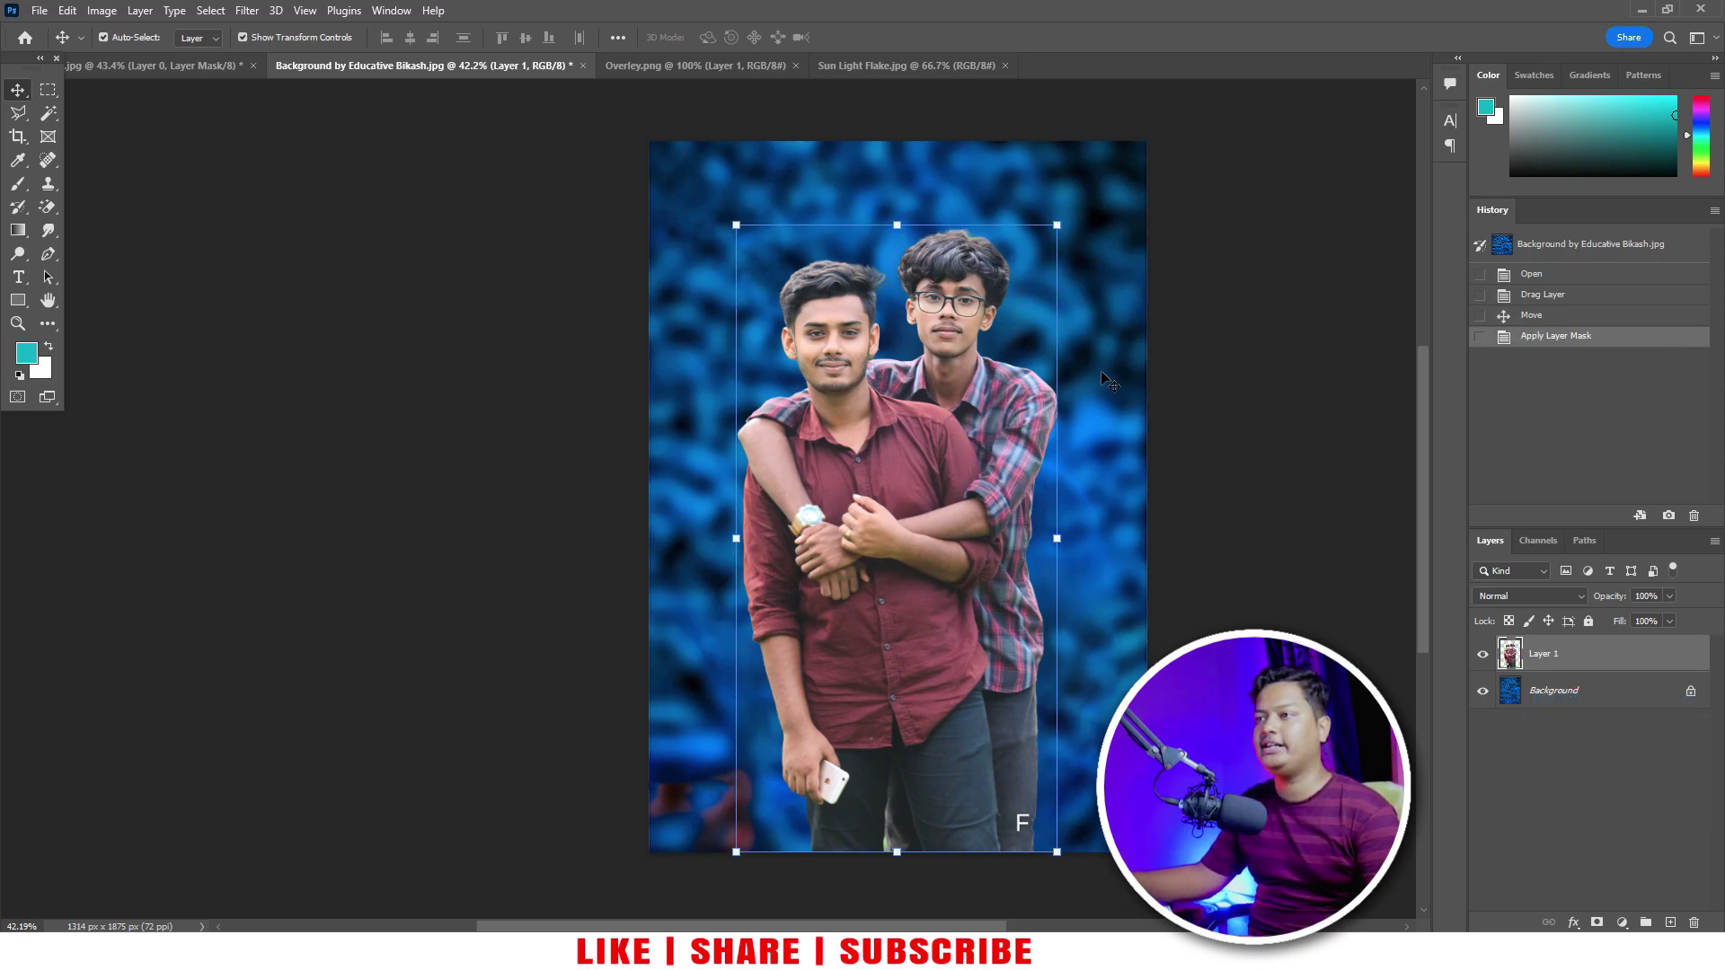
Step: Open the Camera Raw Filter on the men's layer and raise Clarity to +49
{"action": "left_click", "coordinate": [234, 9]}
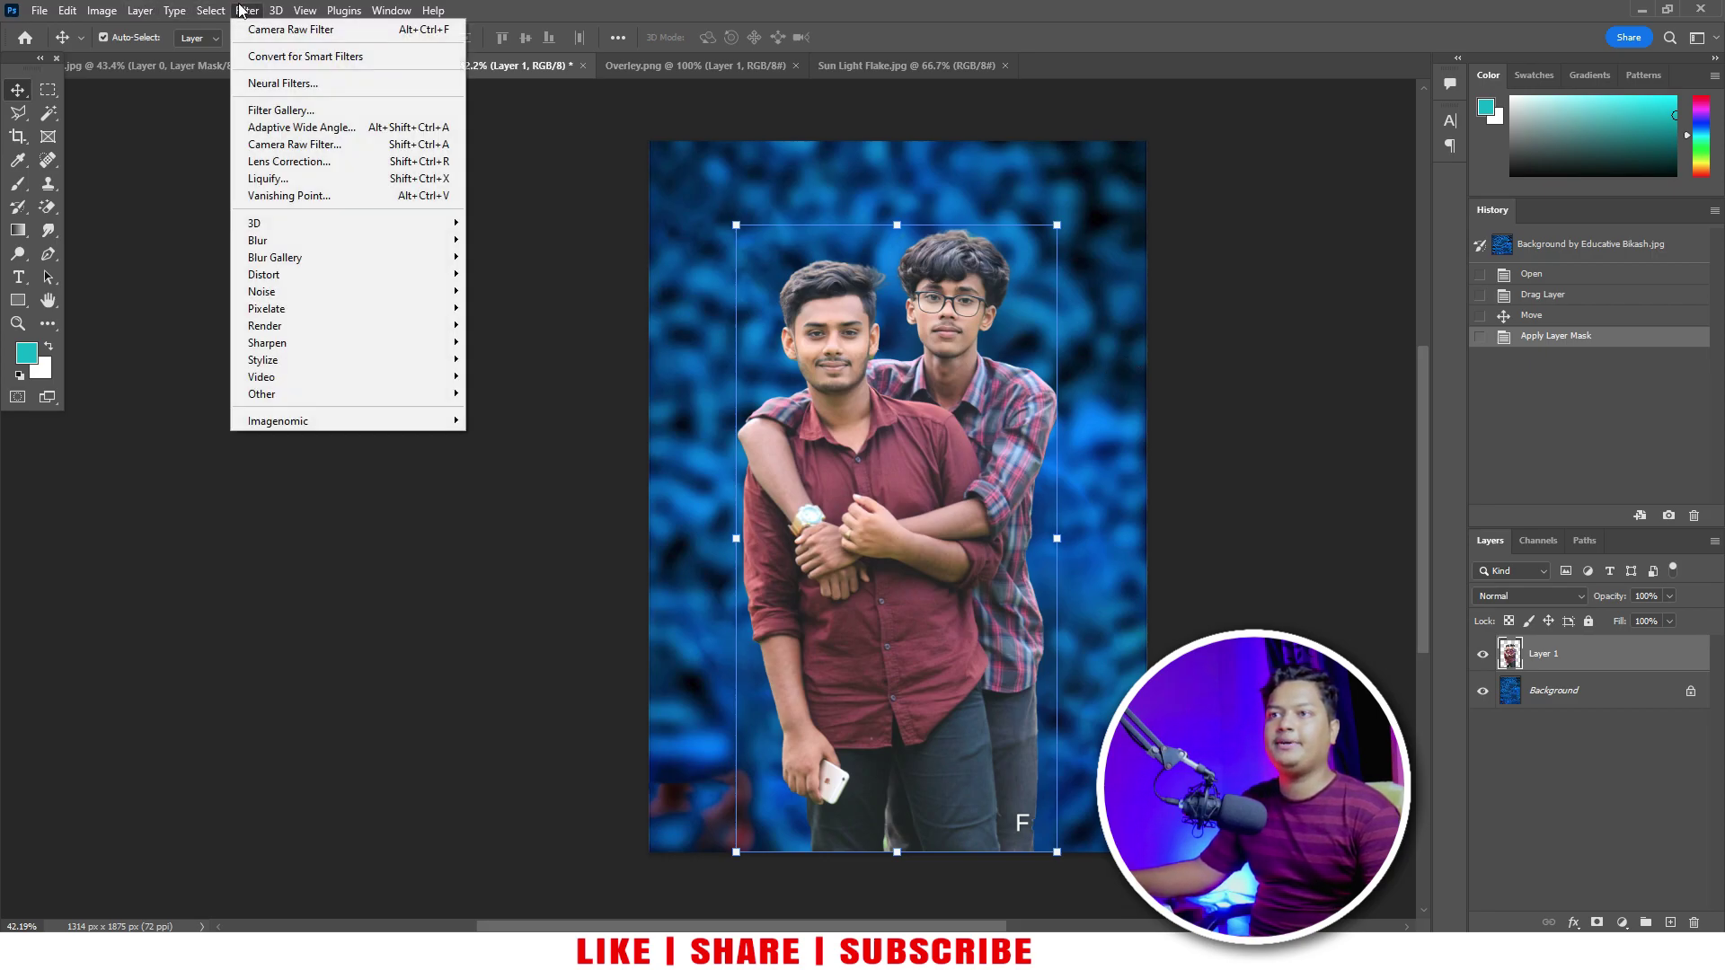
{"action": "left_click", "coordinate": [299, 149]}
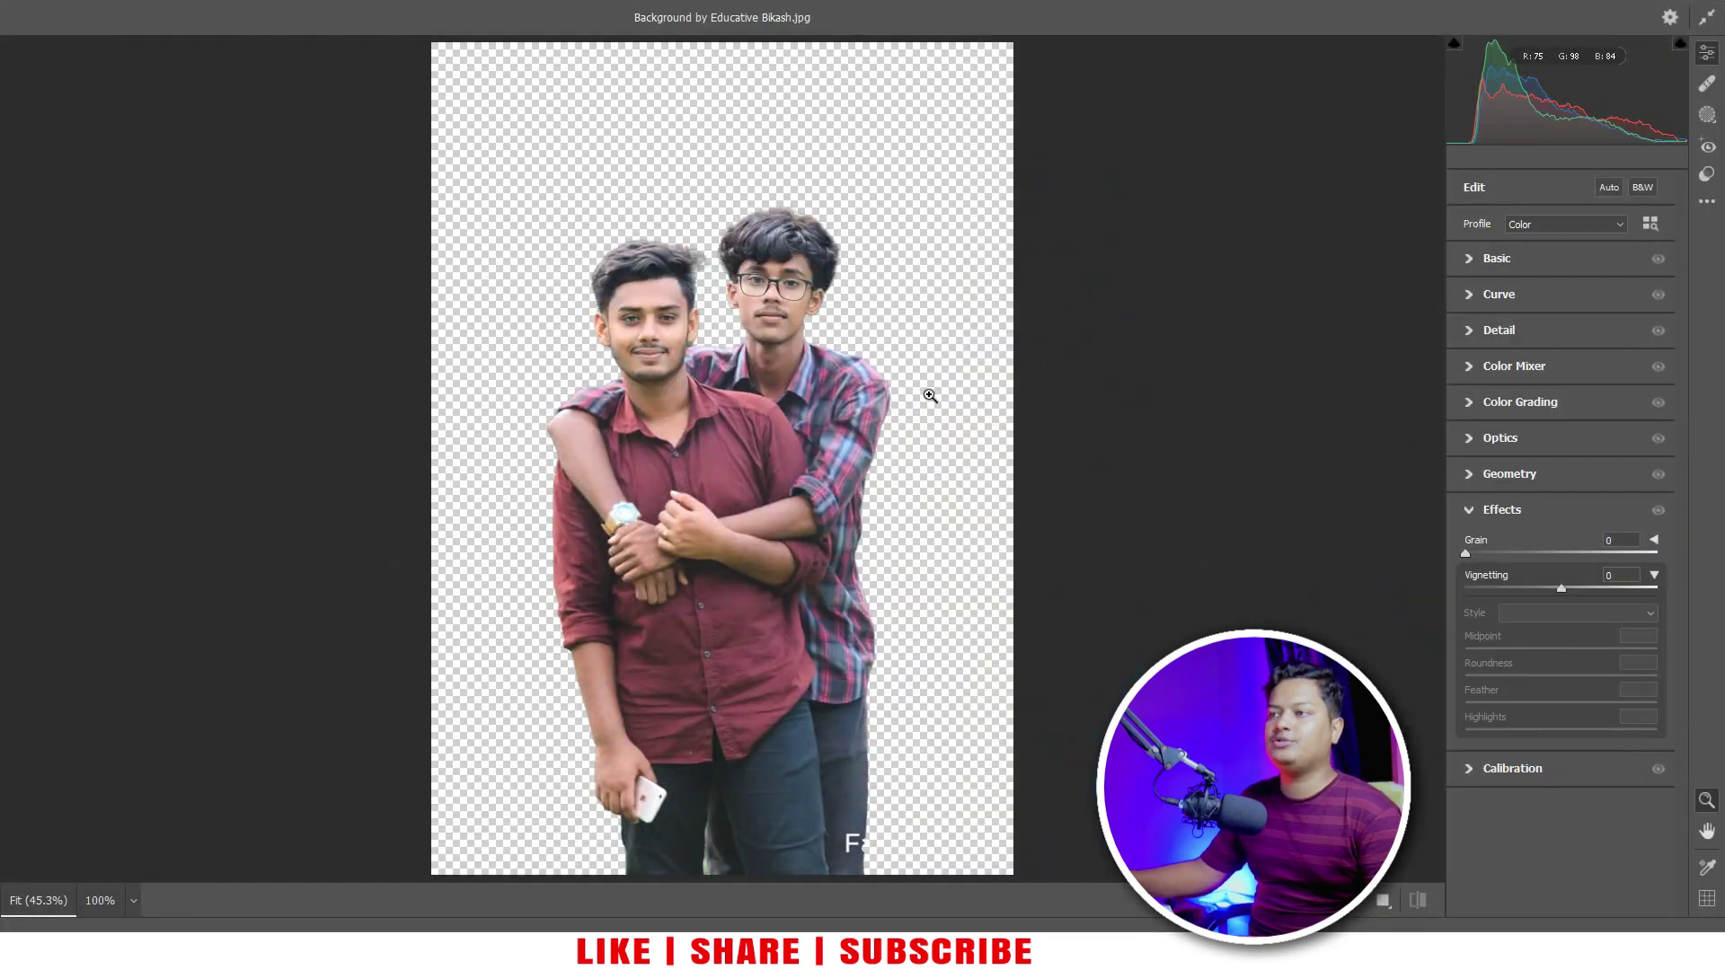
{"action": "left_click", "coordinate": [746, 383]}
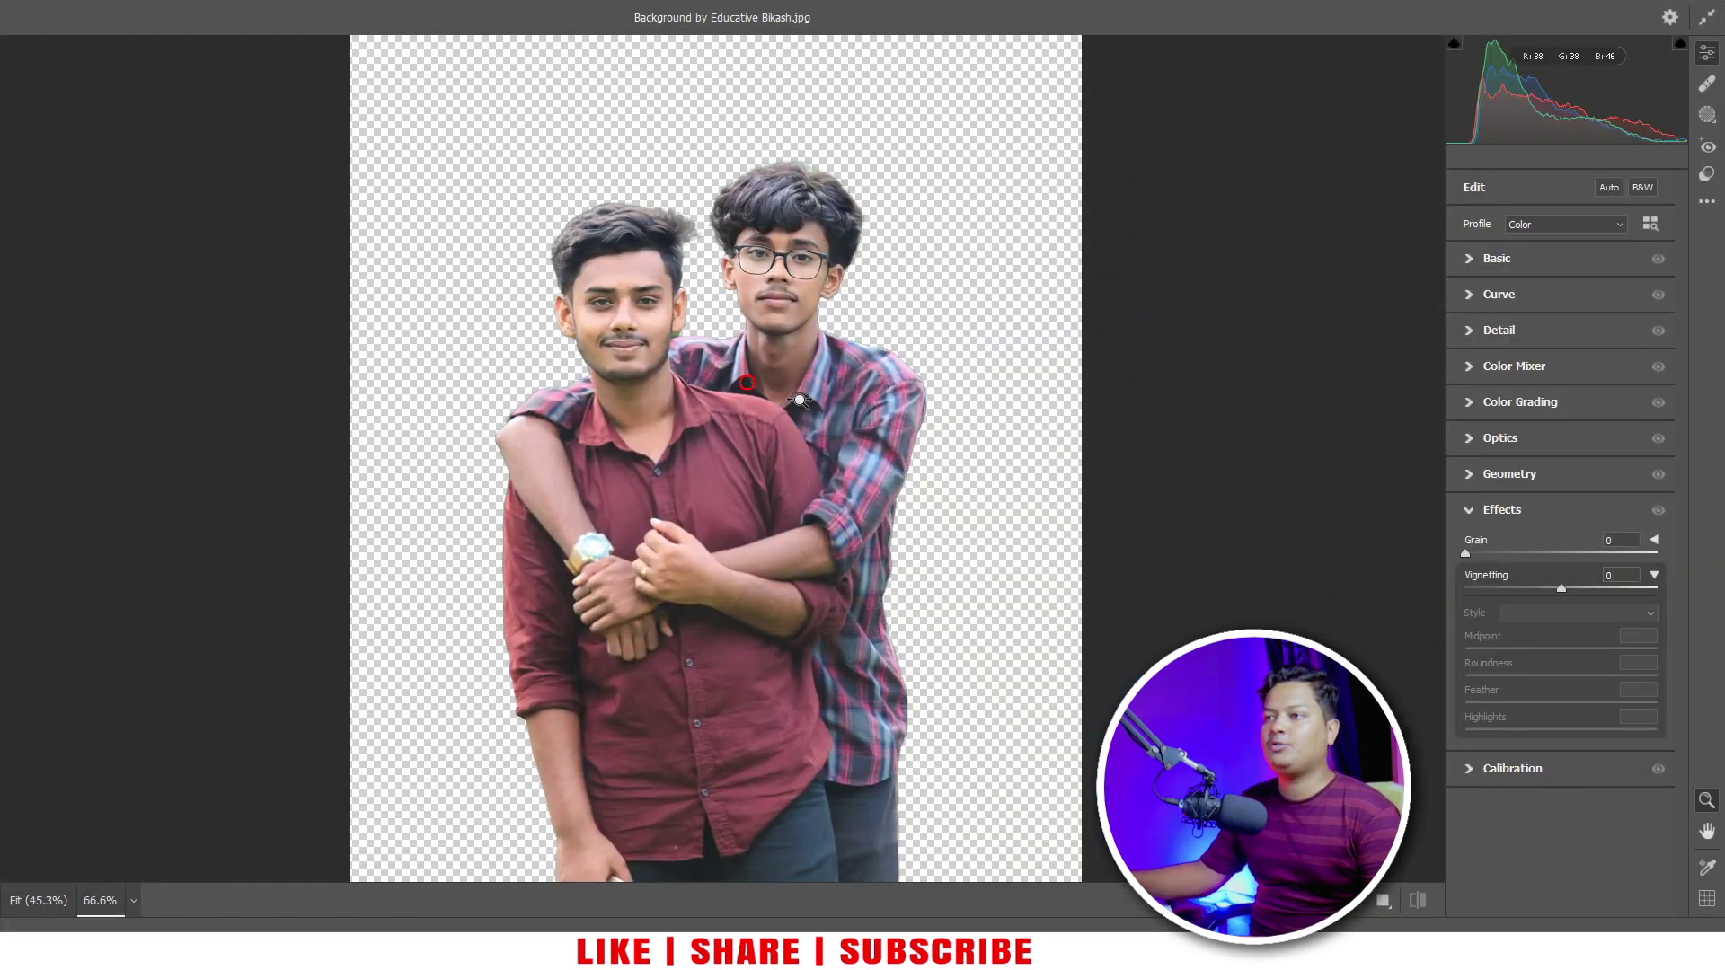
{"action": "left_click", "coordinate": [799, 400], "text": "alt"}
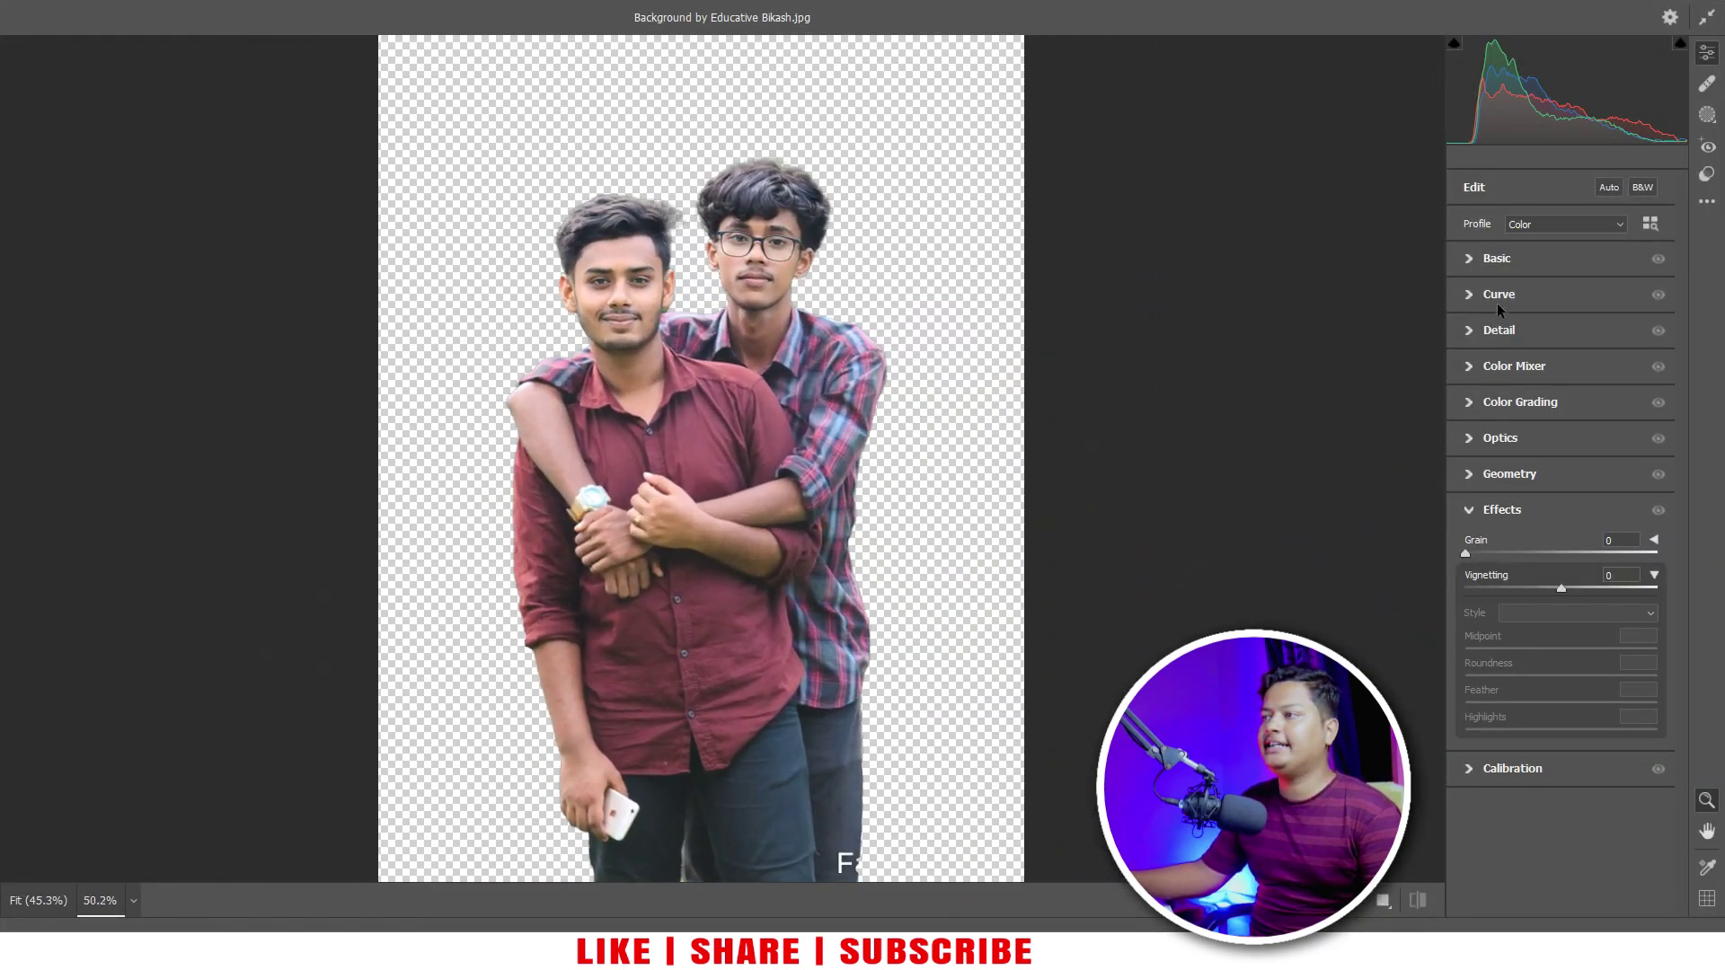
{"action": "left_click", "coordinate": [1498, 257]}
{"action": "left_click_drag", "start_coordinate": [1572, 607], "coordinate": [1685, 580]}
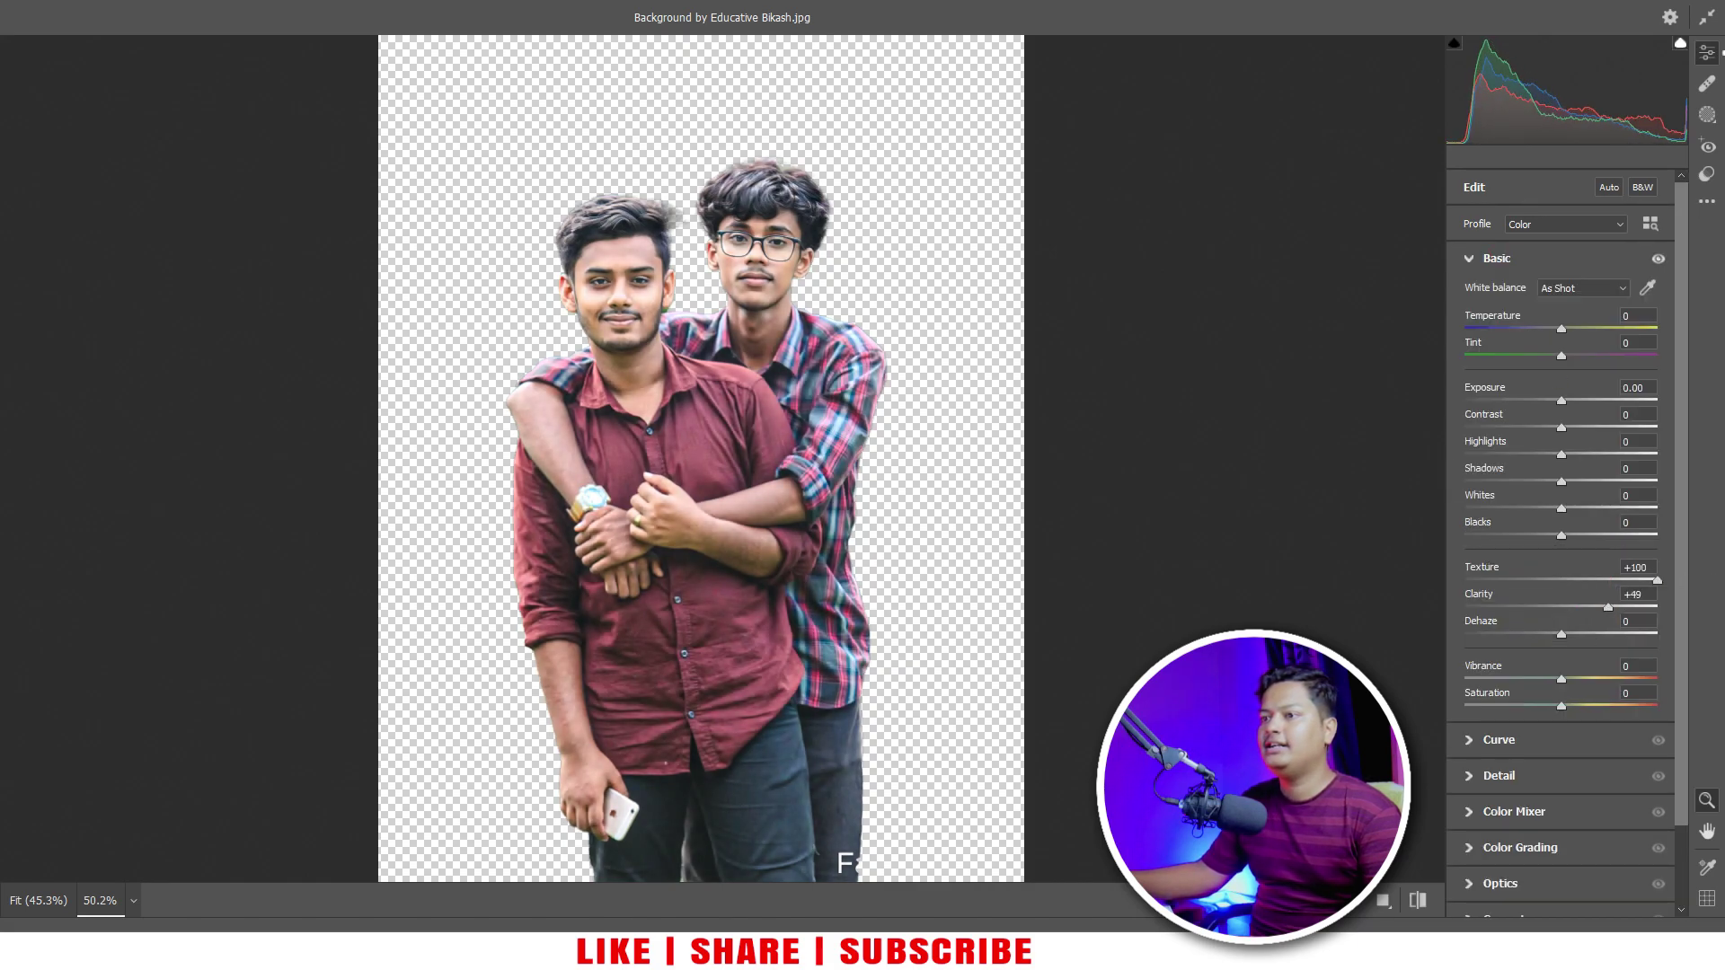
Step: Set Sharpening 24, Noise Reduction 29 and Color Noise Reduction 33 to smooth the skin
{"action": "mouse_move", "coordinate": [807, 261]}
{"action": "left_mouse_down"}
{"action": "mouse_move", "coordinate": [870, 573]}
{"action": "mouse_move", "coordinate": [709, 597]}
{"action": "left_mouse_up"}
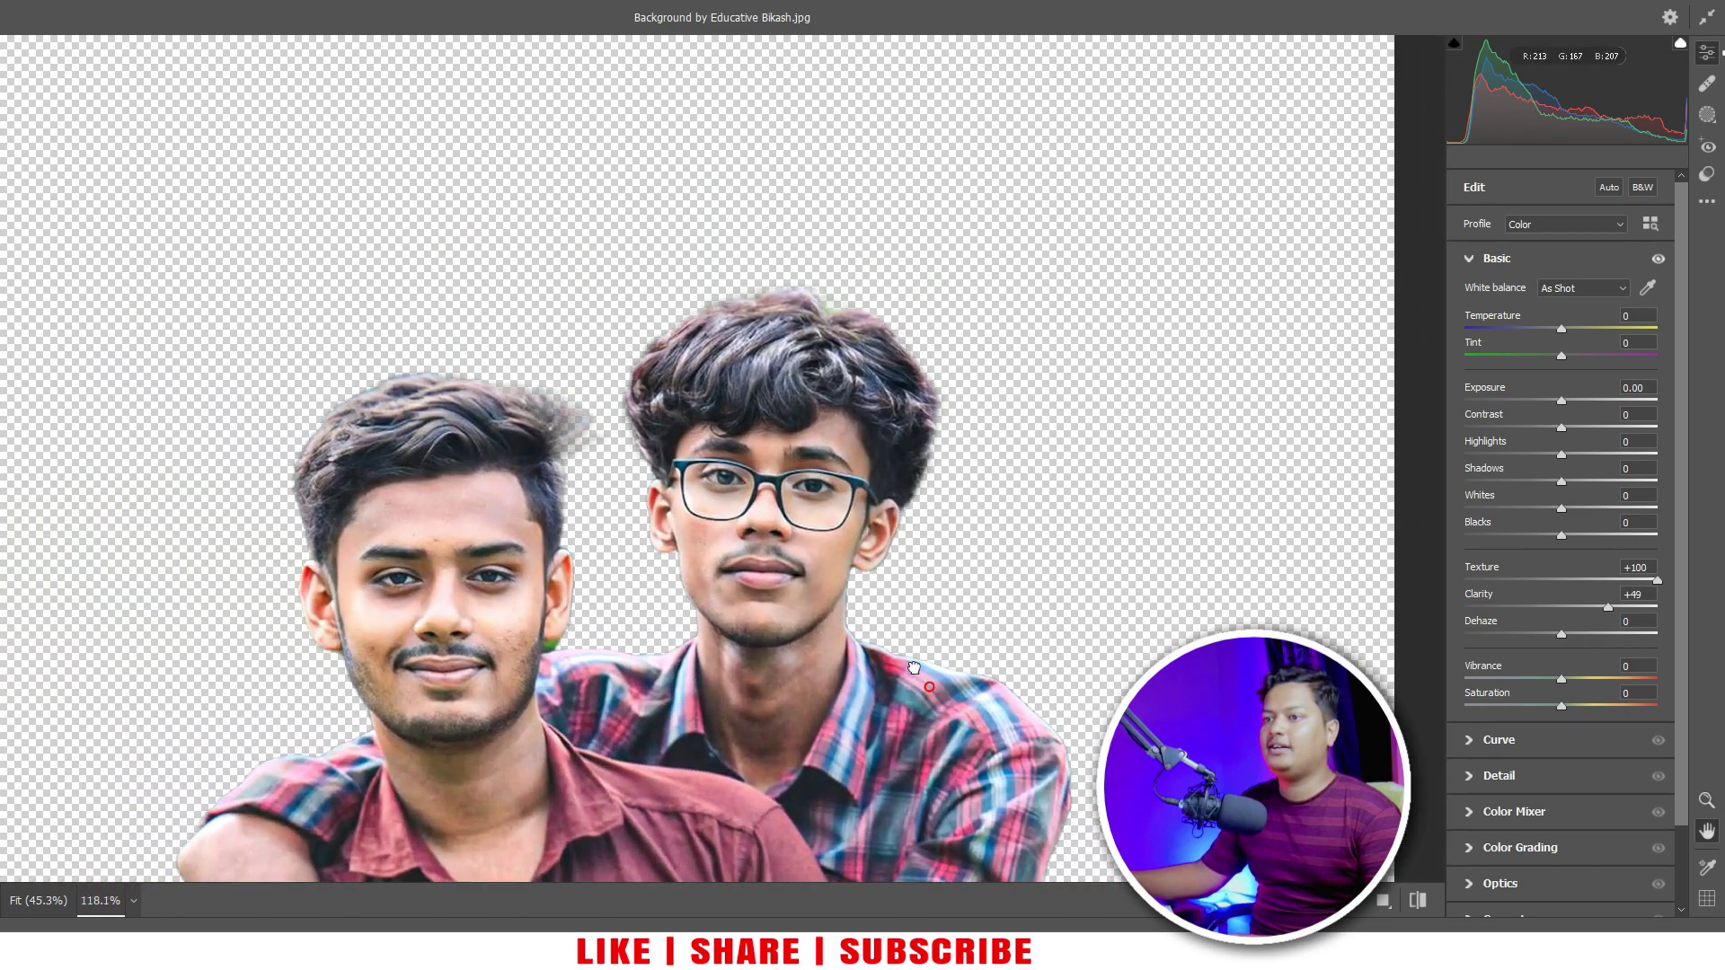
{"action": "scroll", "coordinate": [709, 597], "scroll_direction": "down", "scroll_amount": 5}
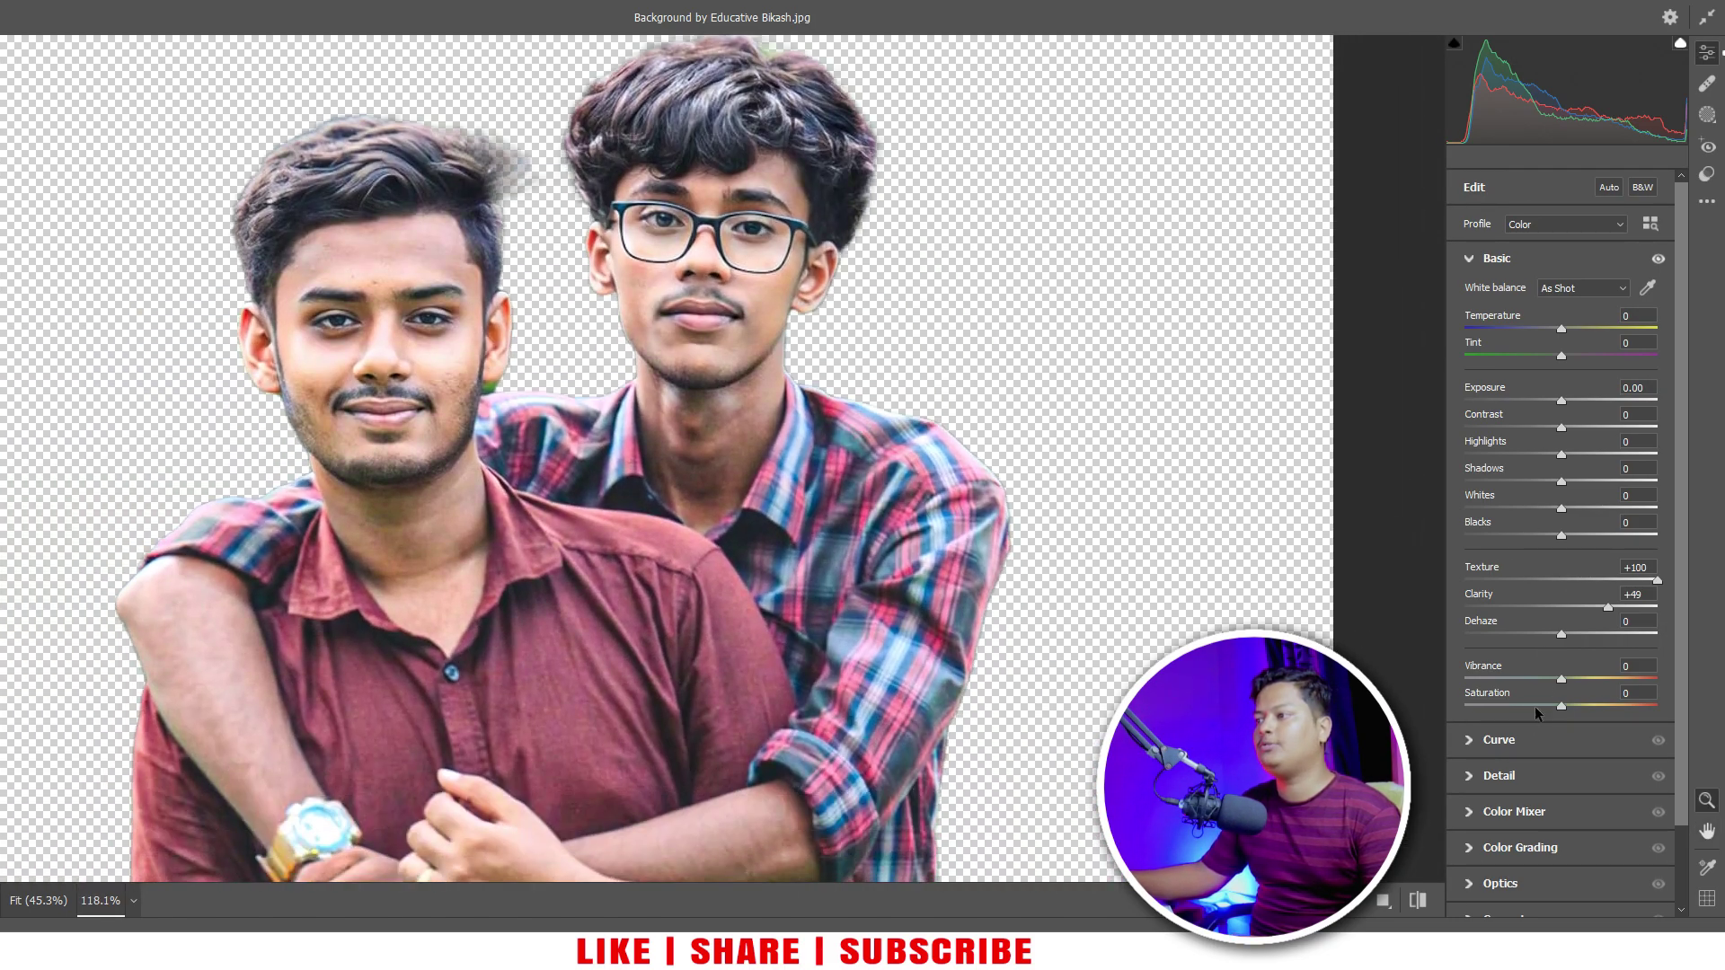
{"action": "left_click", "coordinate": [1504, 778]}
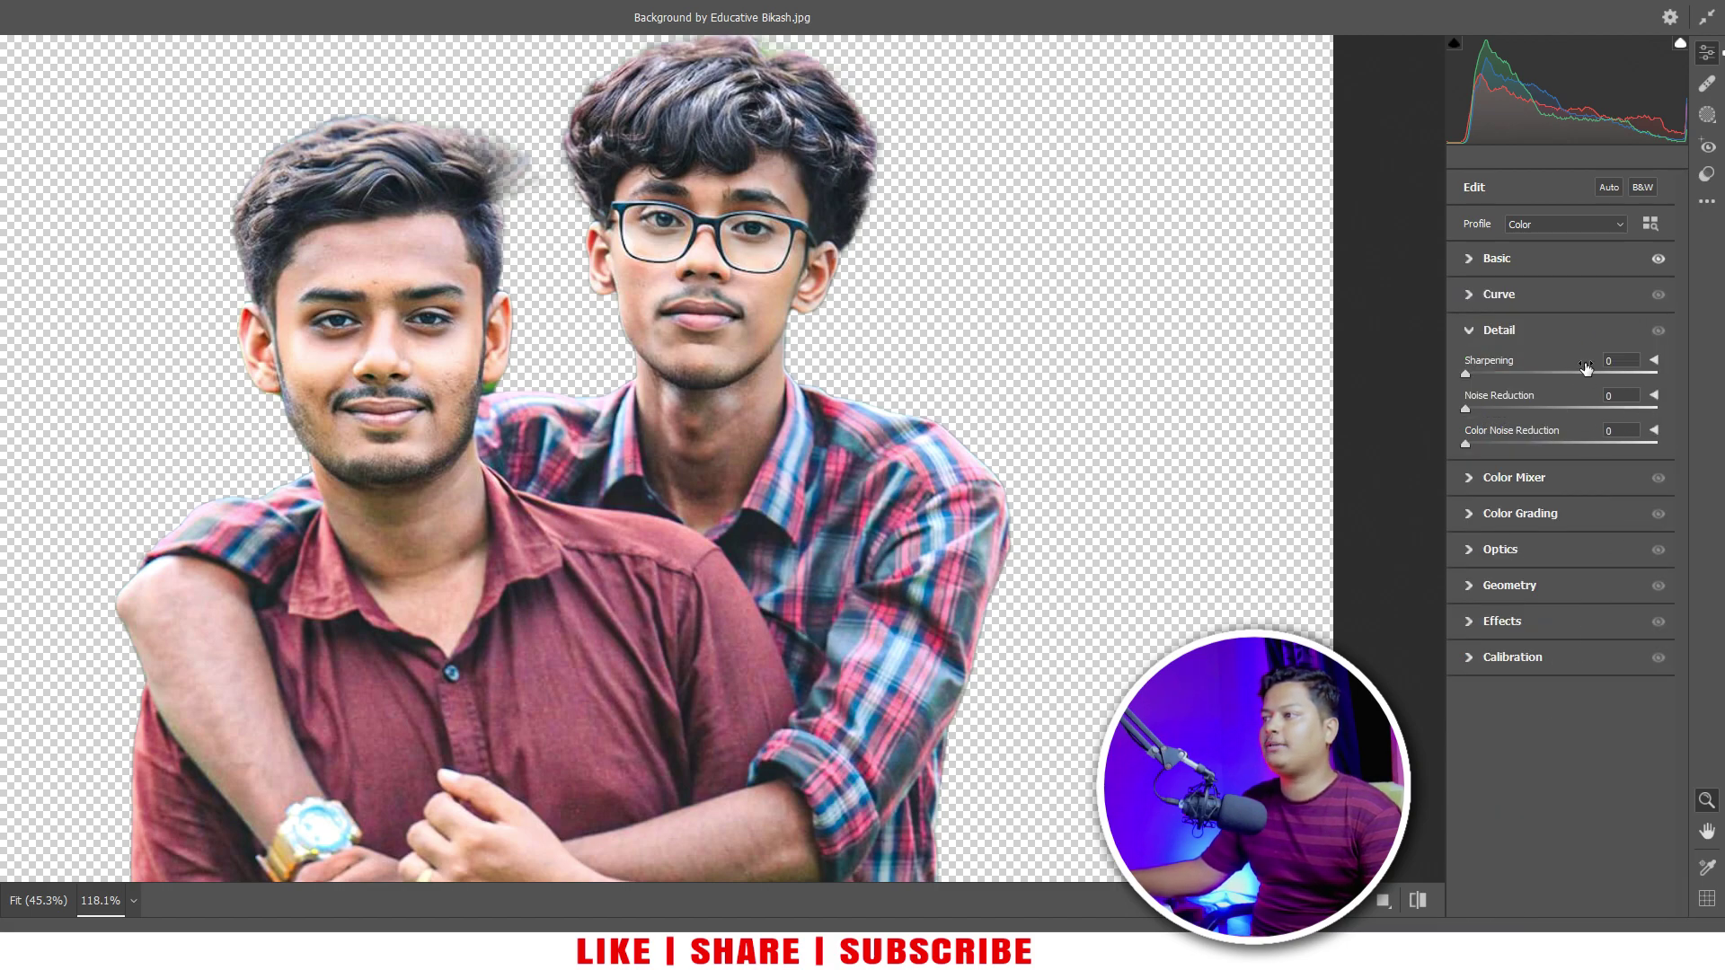
{"action": "mouse_move", "coordinate": [1465, 373]}
{"action": "left_mouse_down"}
{"action": "mouse_move", "coordinate": [1496, 373]}
{"action": "mouse_move", "coordinate": [1525, 410]}
{"action": "left_mouse_up"}
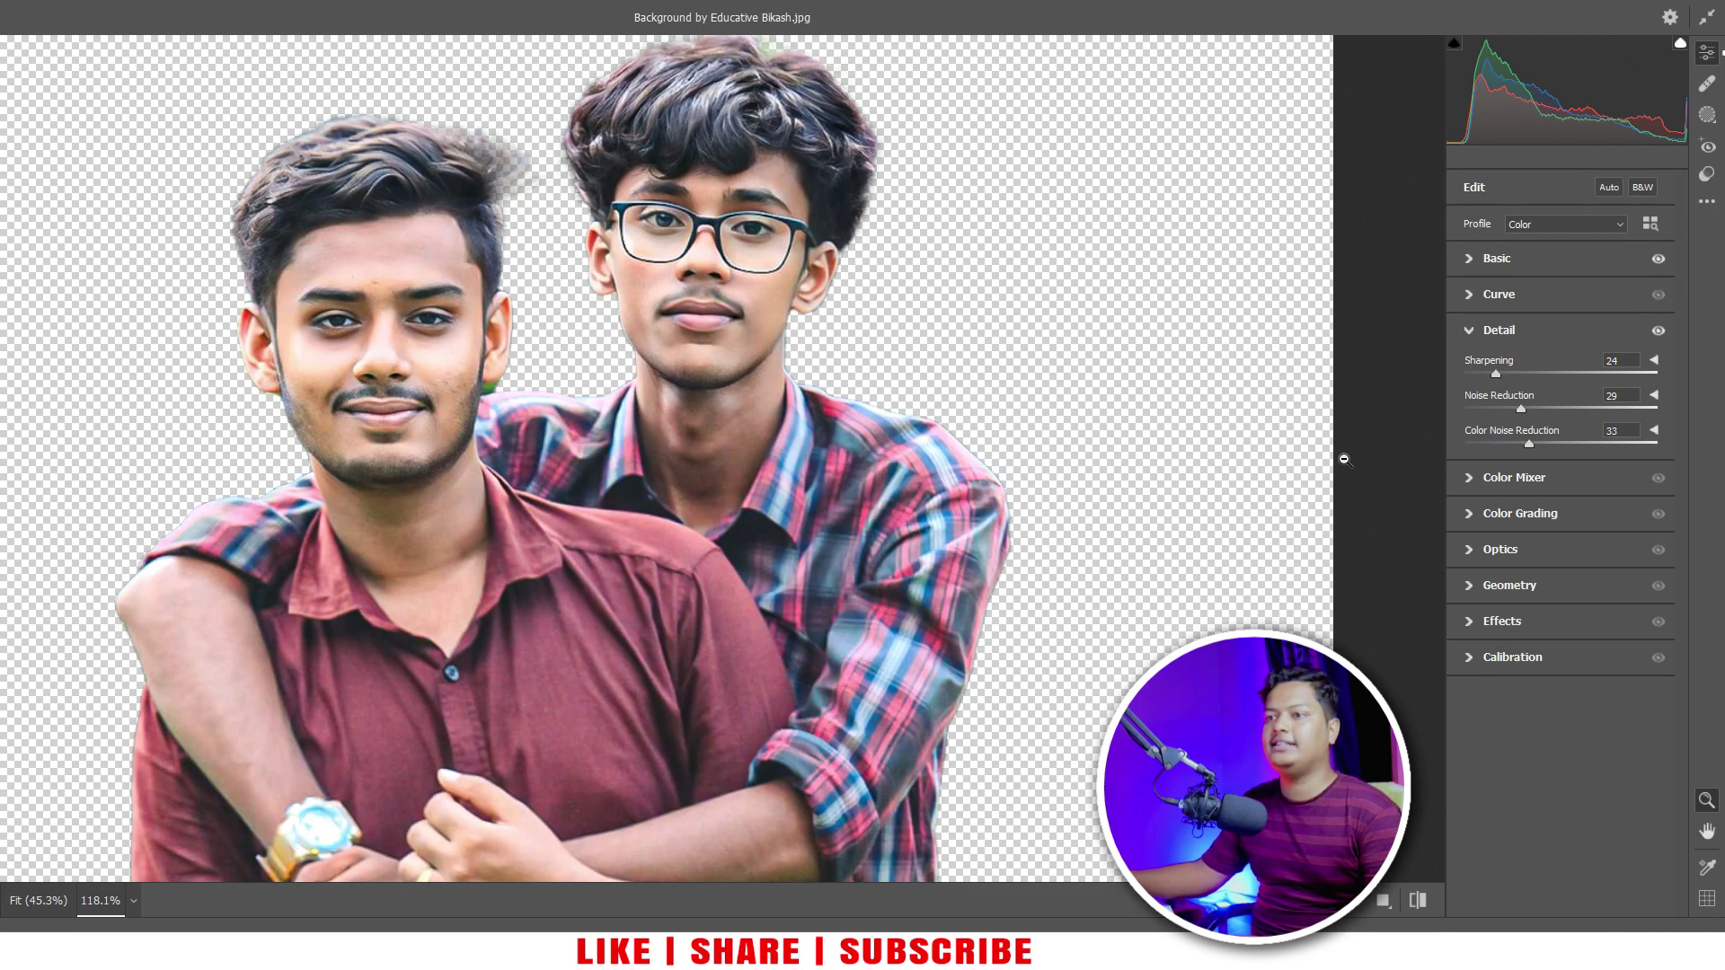
{"action": "left_click", "coordinate": [1497, 258]}
{"action": "left_click", "coordinate": [1508, 808]}
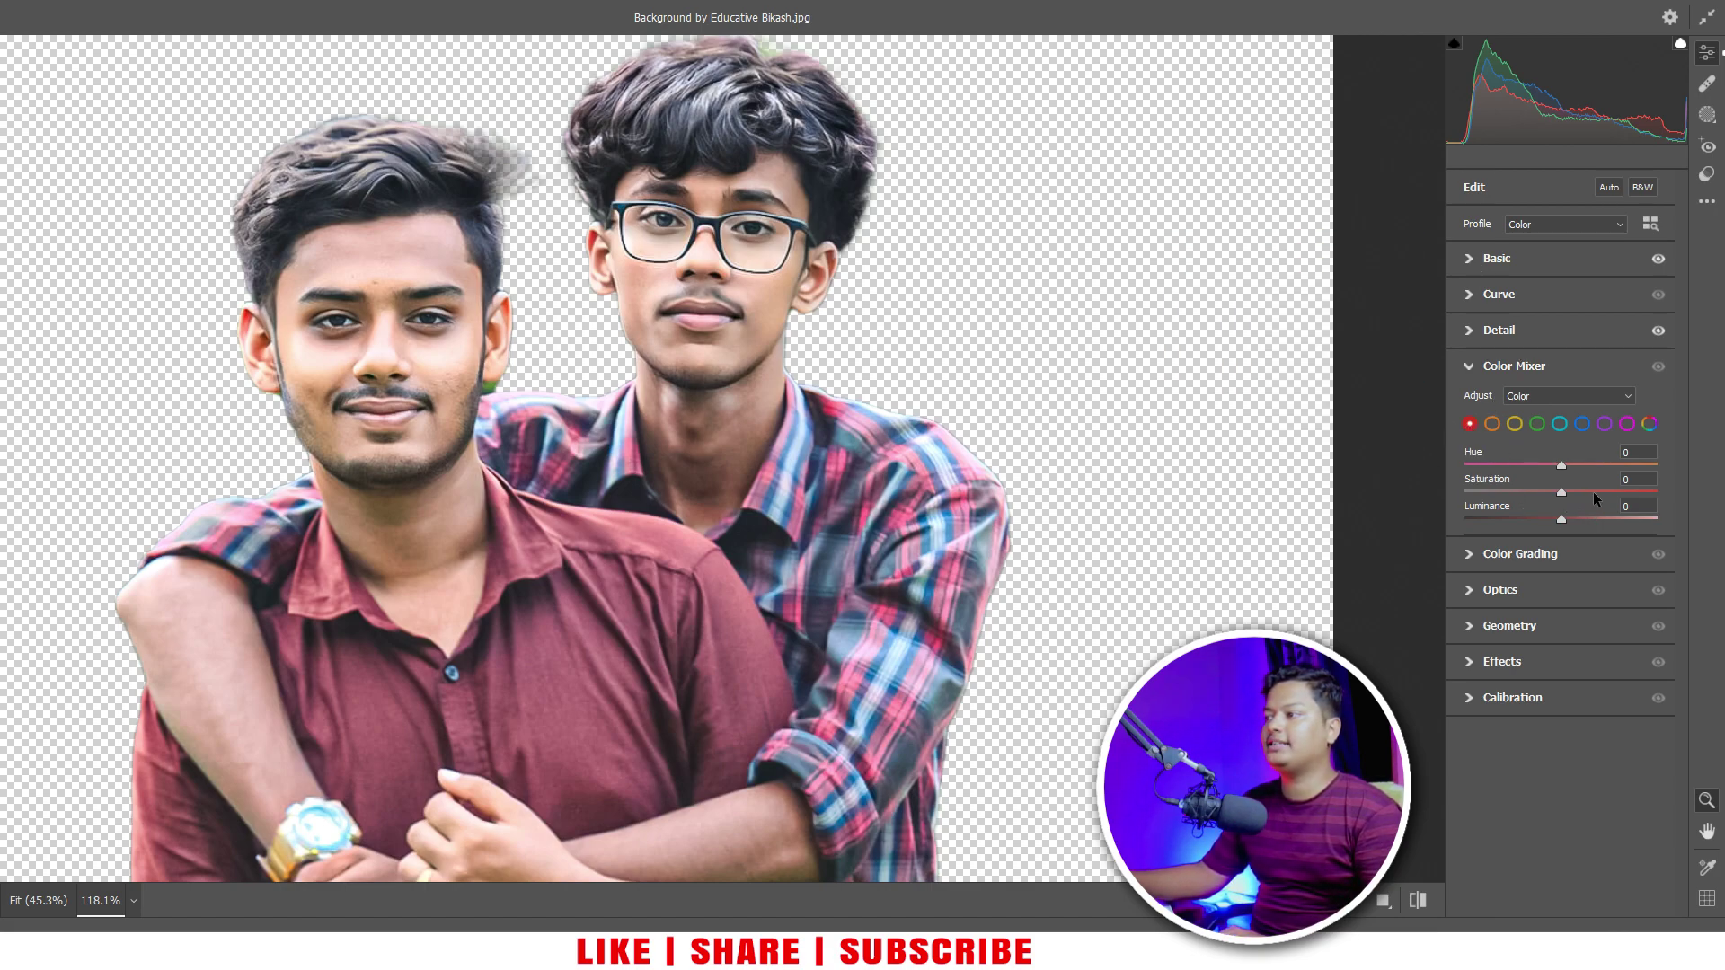
Step: In the Color Mixer, brighten the orange tones and set Yellow Saturation to -100
{"action": "left_click_drag", "start_coordinate": [1593, 493], "coordinate": [1639, 491]}
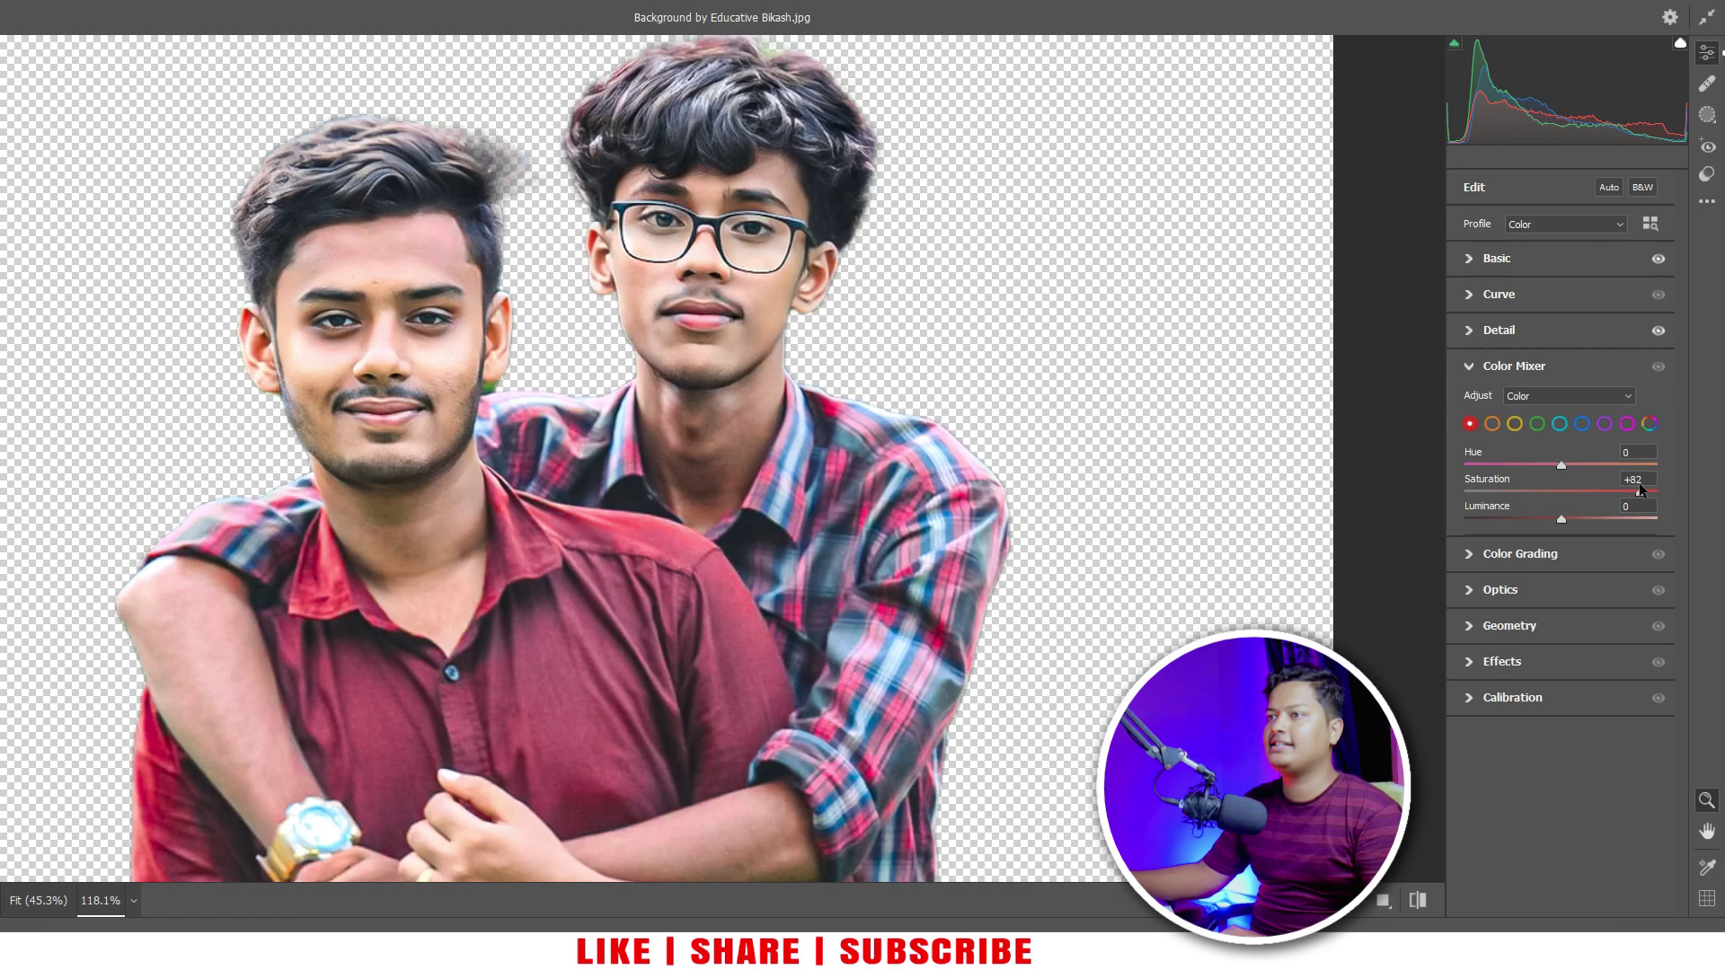
{"action": "left_click", "coordinate": [1494, 427]}
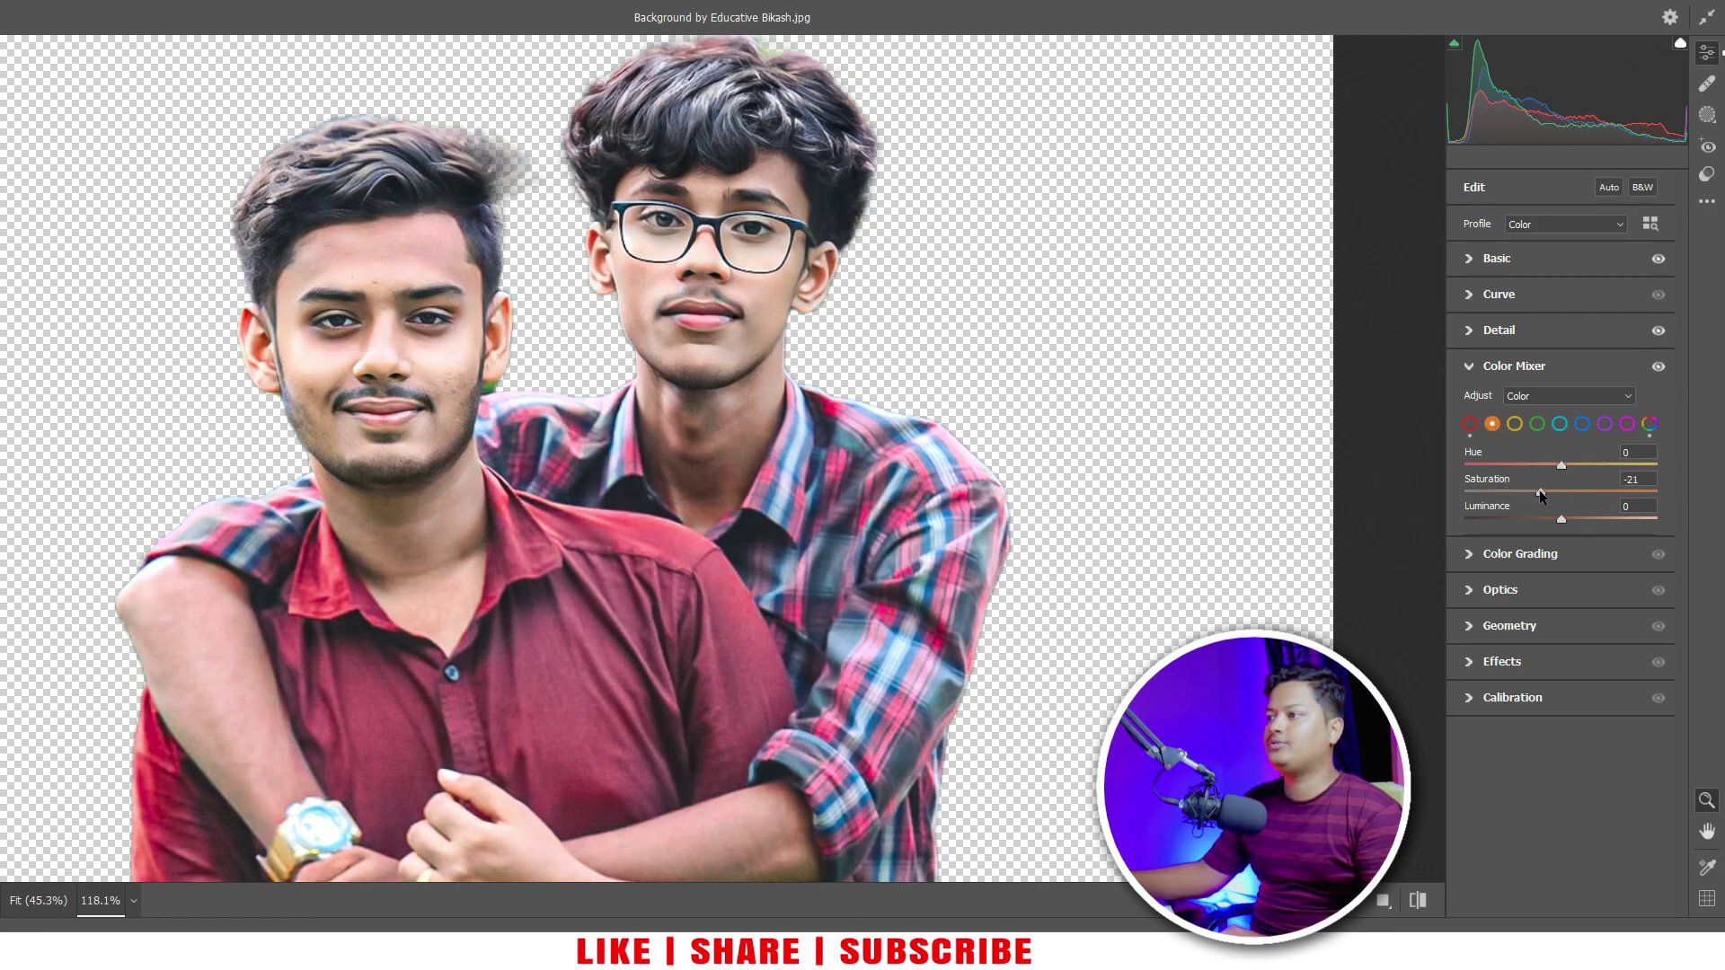
{"action": "left_click_drag", "start_coordinate": [1561, 519], "coordinate": [1594, 519]}
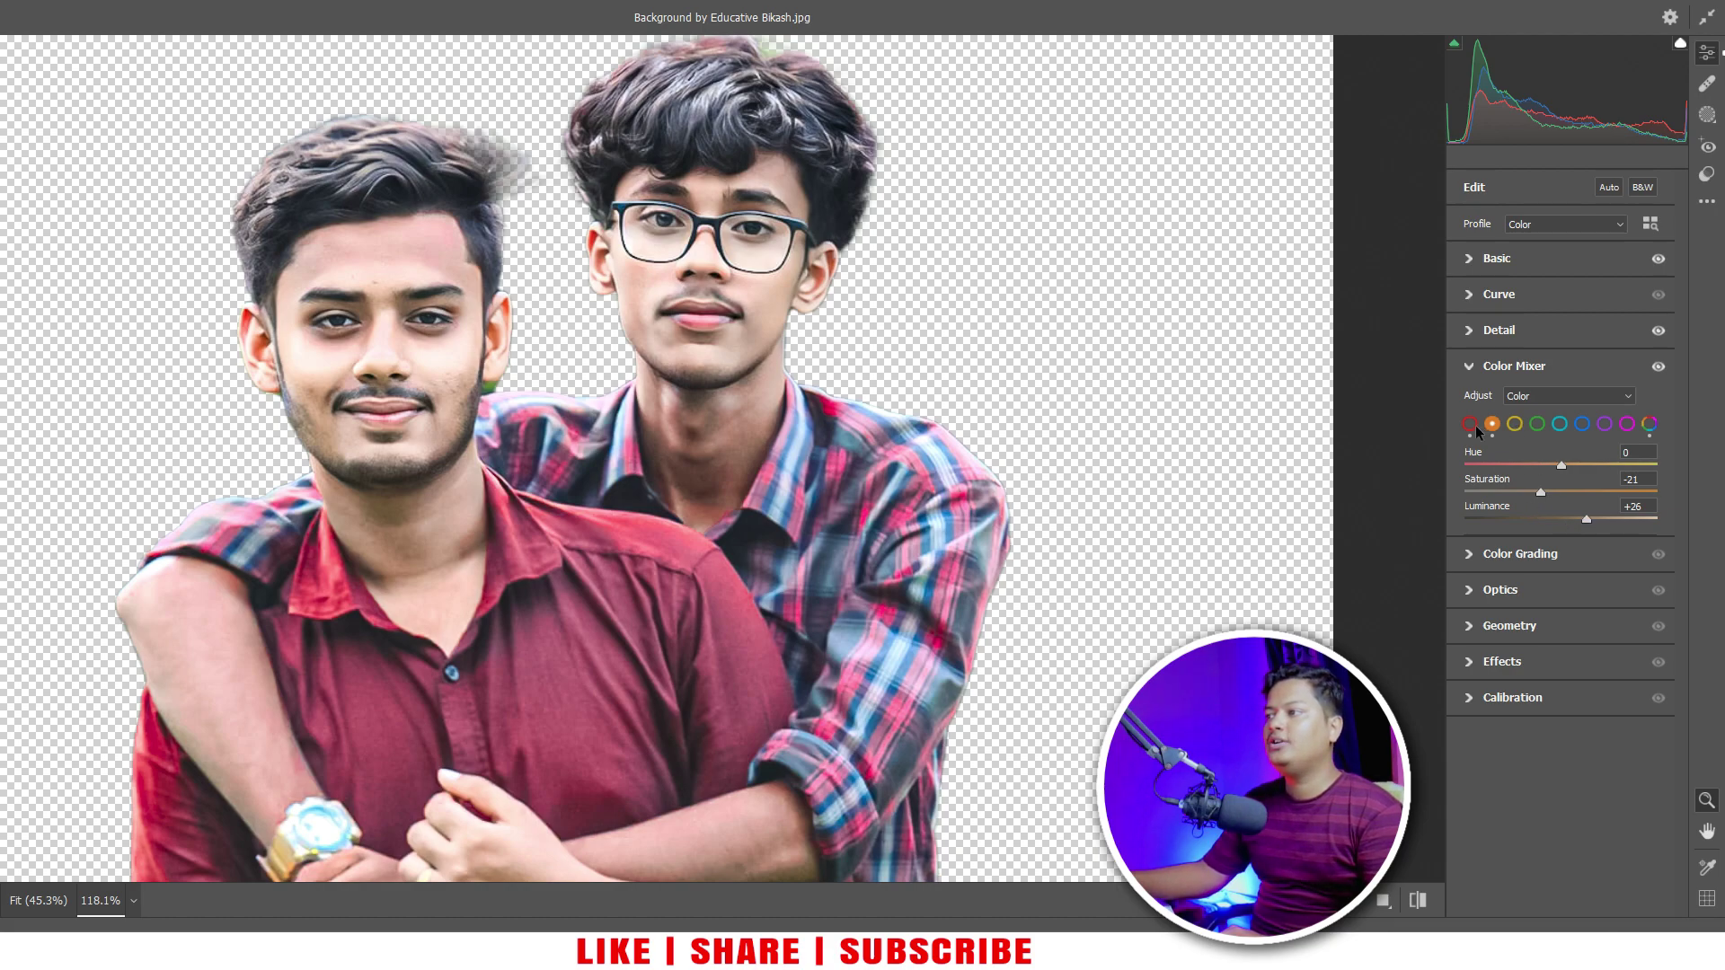
{"action": "left_click_drag", "start_coordinate": [1641, 493], "coordinate": [1595, 494]}
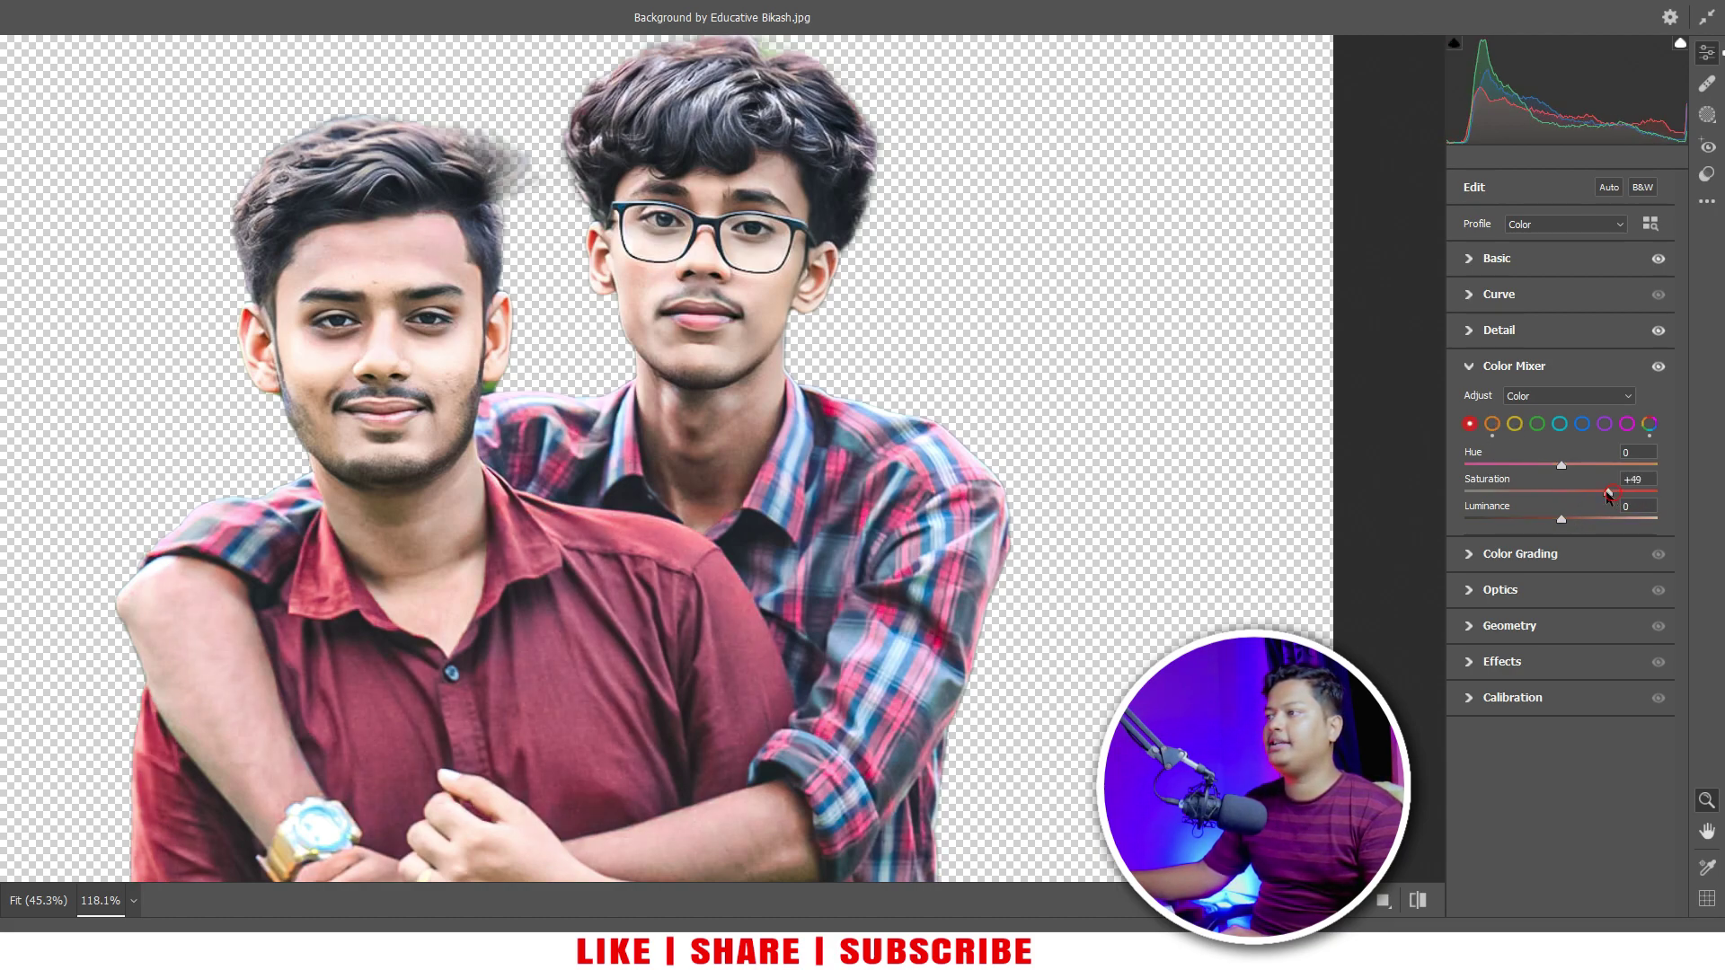
{"action": "left_click", "coordinate": [1515, 425]}
{"action": "left_click_drag", "start_coordinate": [1562, 492], "coordinate": [1466, 493]}
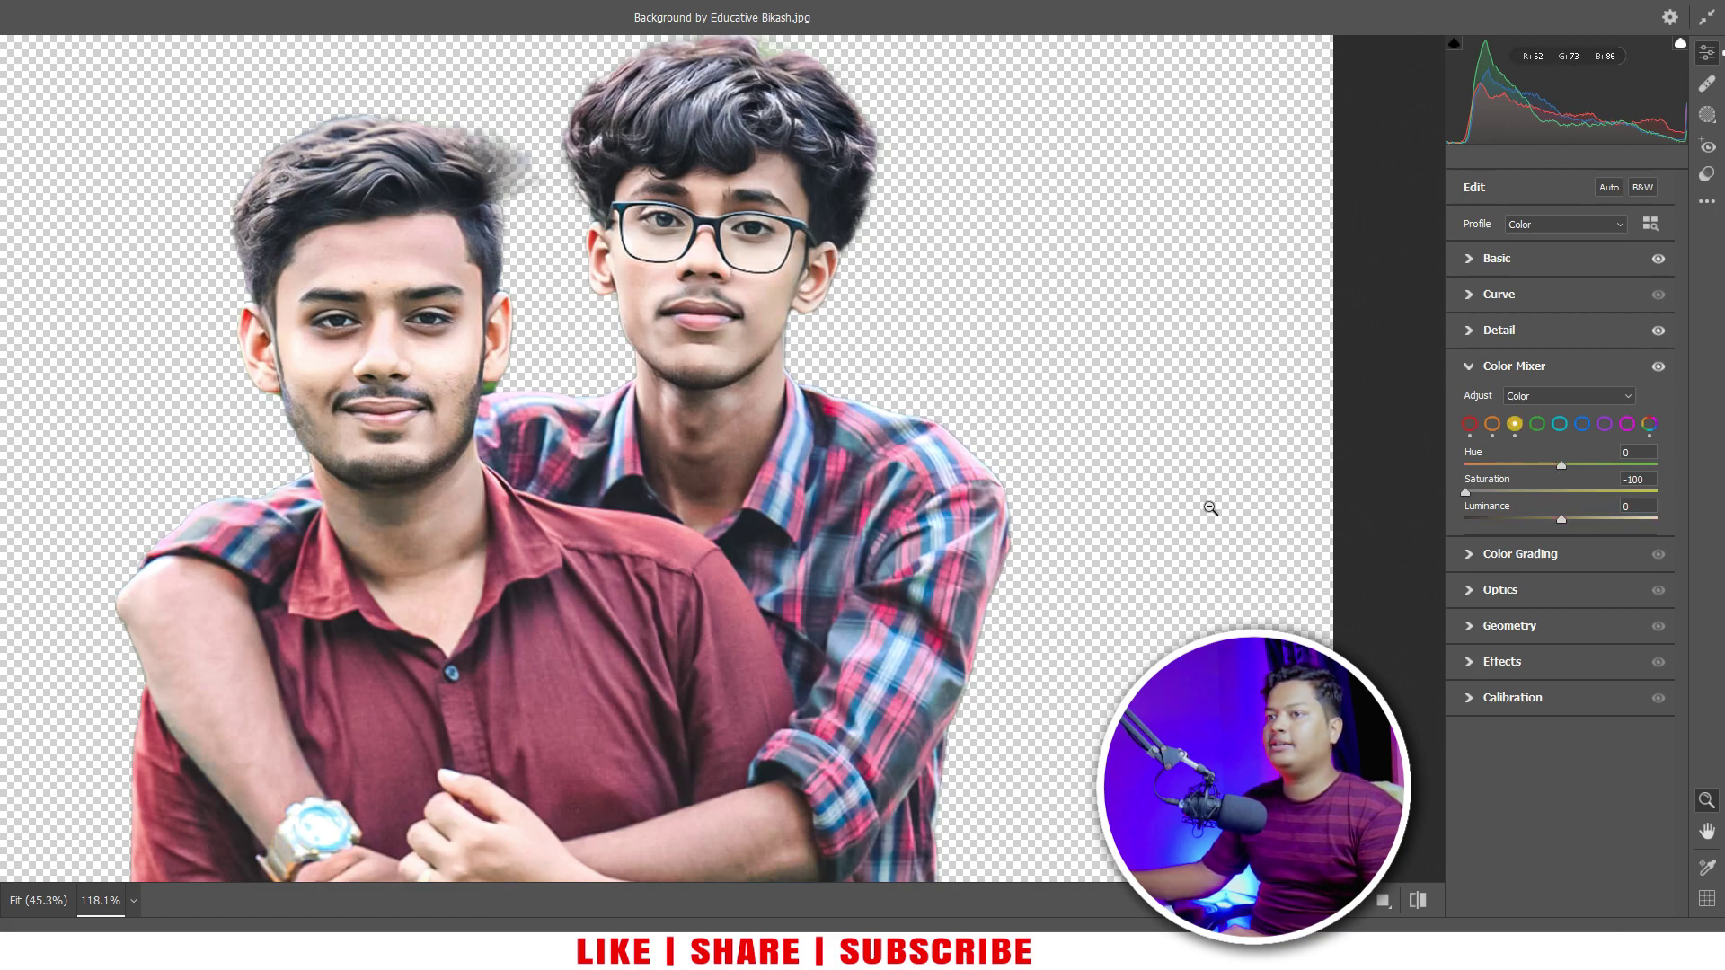
{"action": "left_click", "coordinate": [957, 509], "text": "alt"}
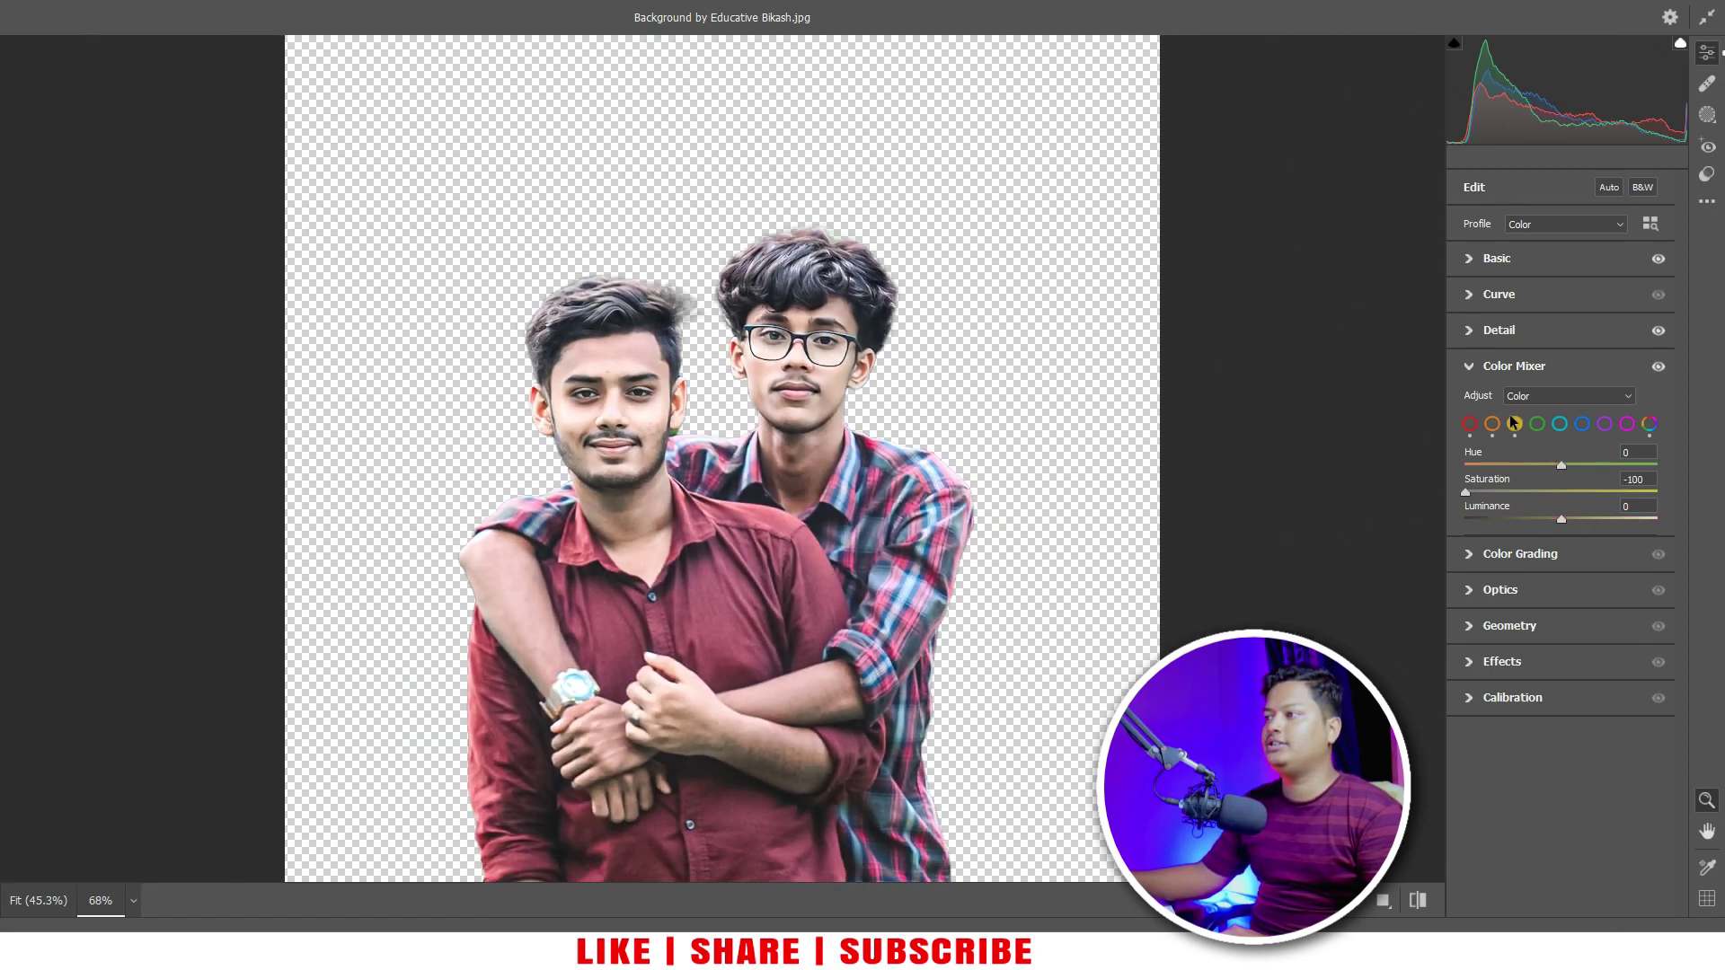
Step: Push Aqua, Blue, Purple and Magenta saturation to +100 and raise Red saturation to +49
{"action": "left_click", "coordinate": [1538, 424]}
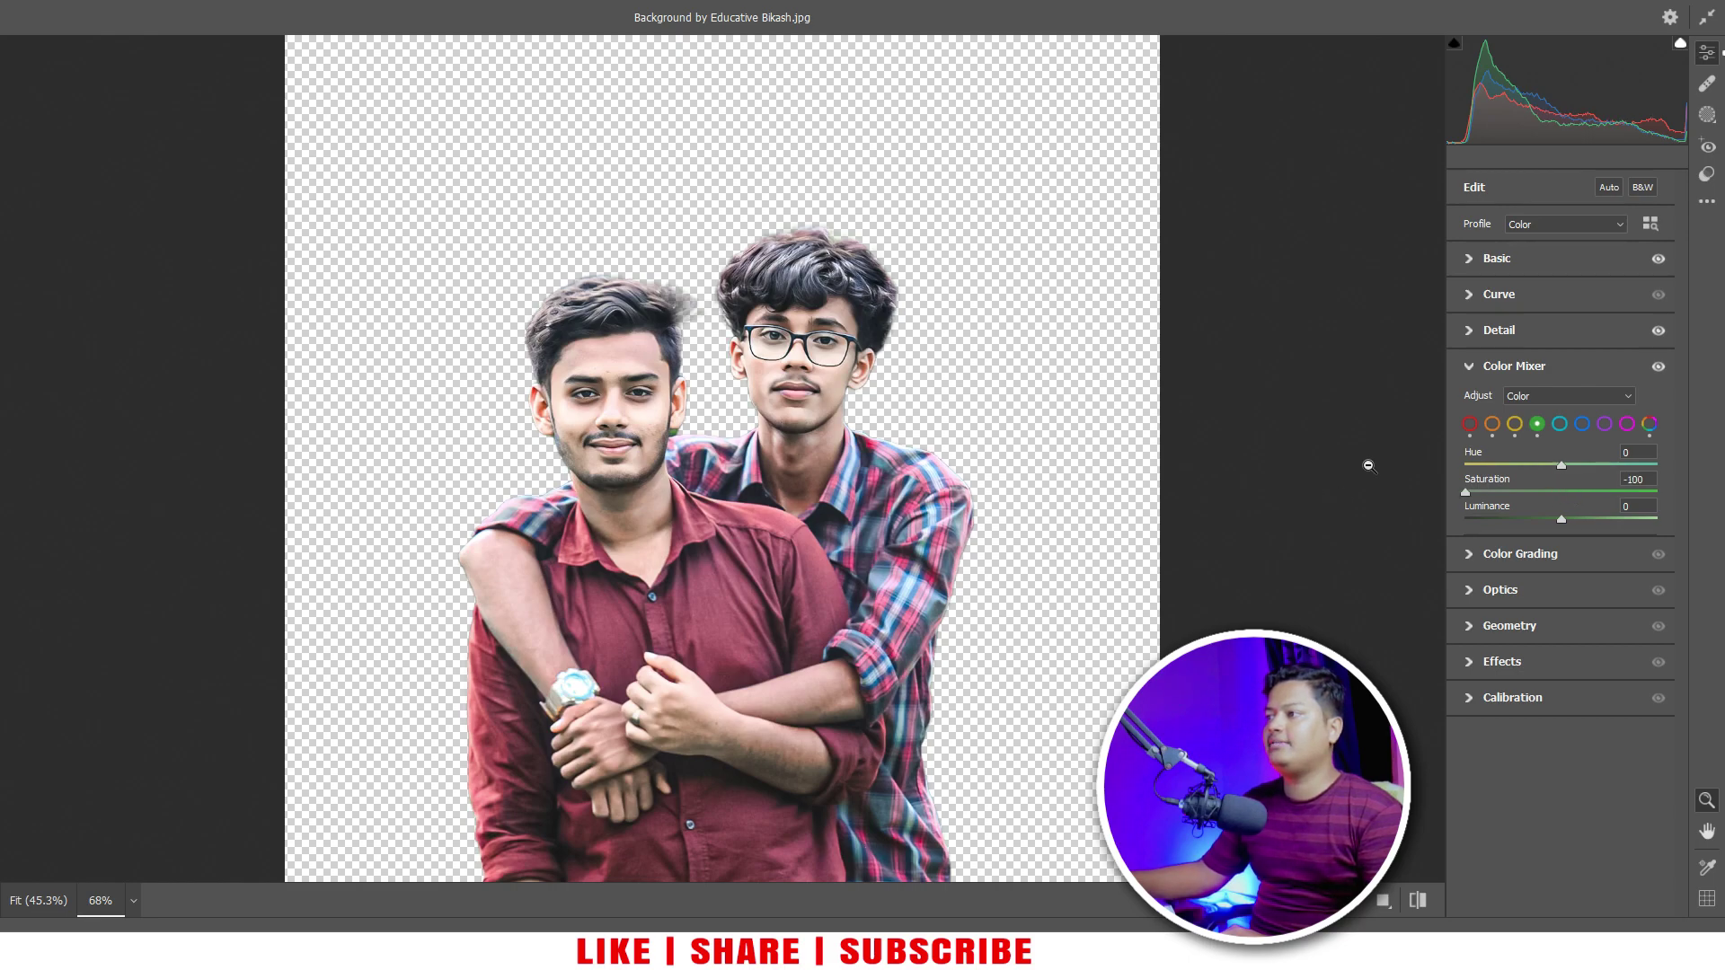
{"action": "left_click", "coordinate": [1560, 425]}
{"action": "left_click_drag", "start_coordinate": [1564, 493], "coordinate": [1658, 492]}
{"action": "left_click", "coordinate": [1581, 425]}
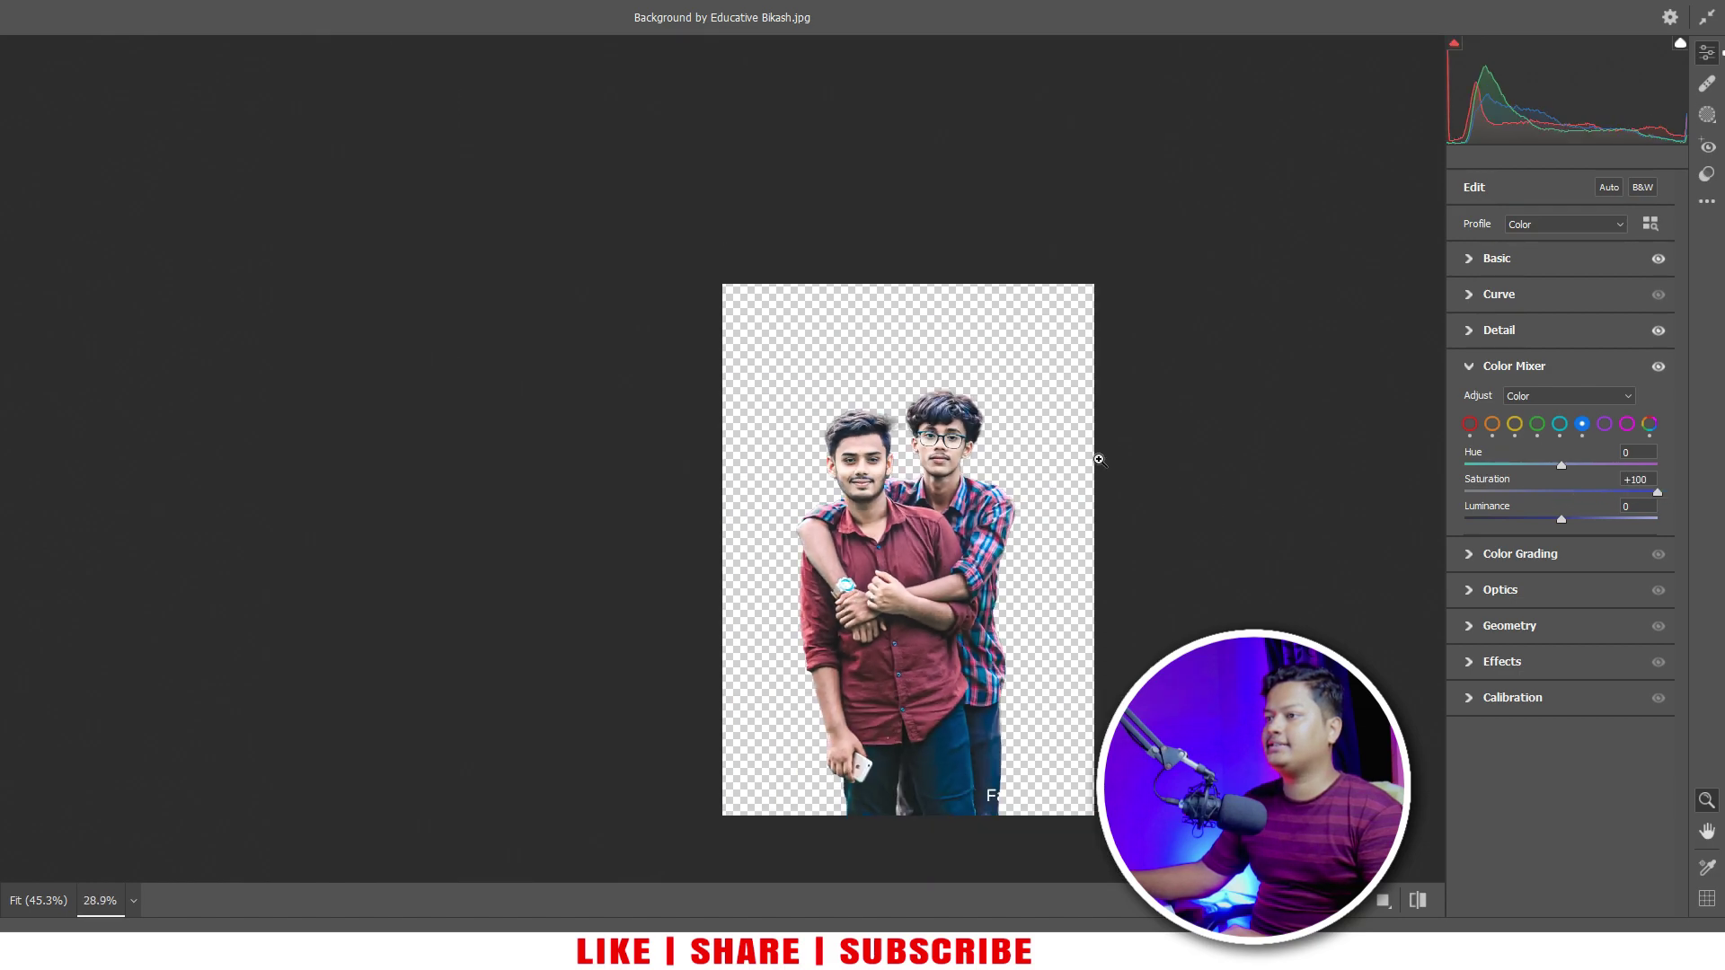
{"action": "left_click_drag", "start_coordinate": [1240, 503], "coordinate": [1061, 593]}
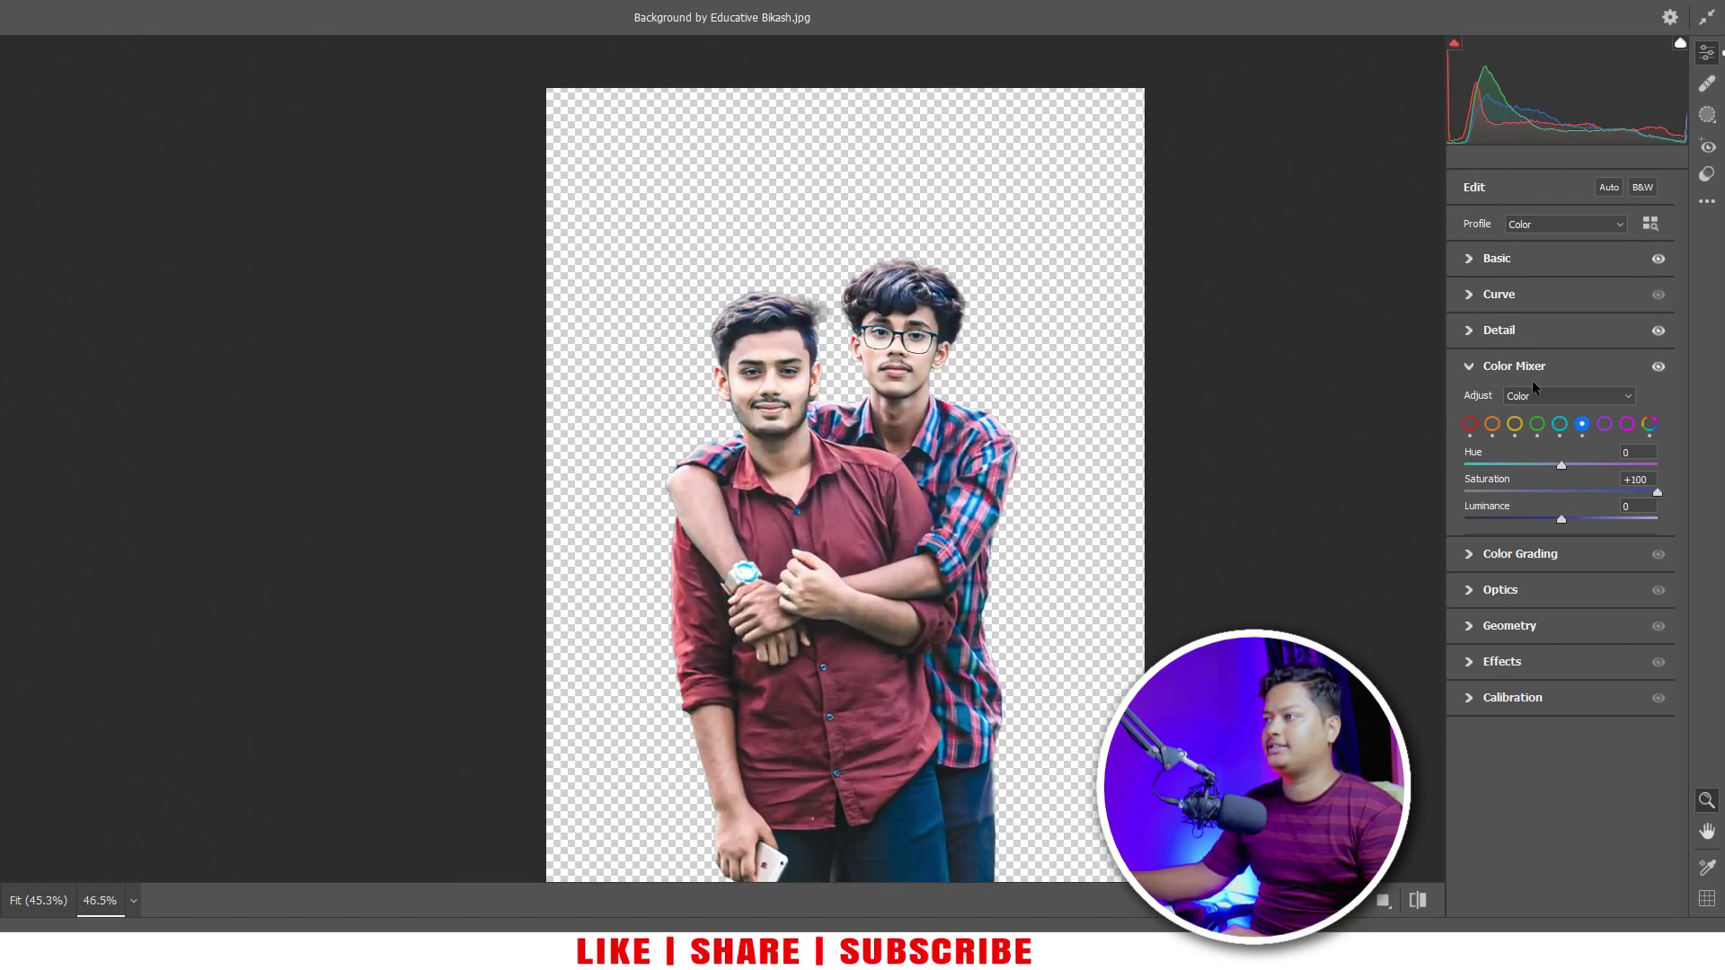
{"action": "left_click", "coordinate": [1604, 424]}
{"action": "left_click_drag", "start_coordinate": [1562, 493], "coordinate": [1658, 492]}
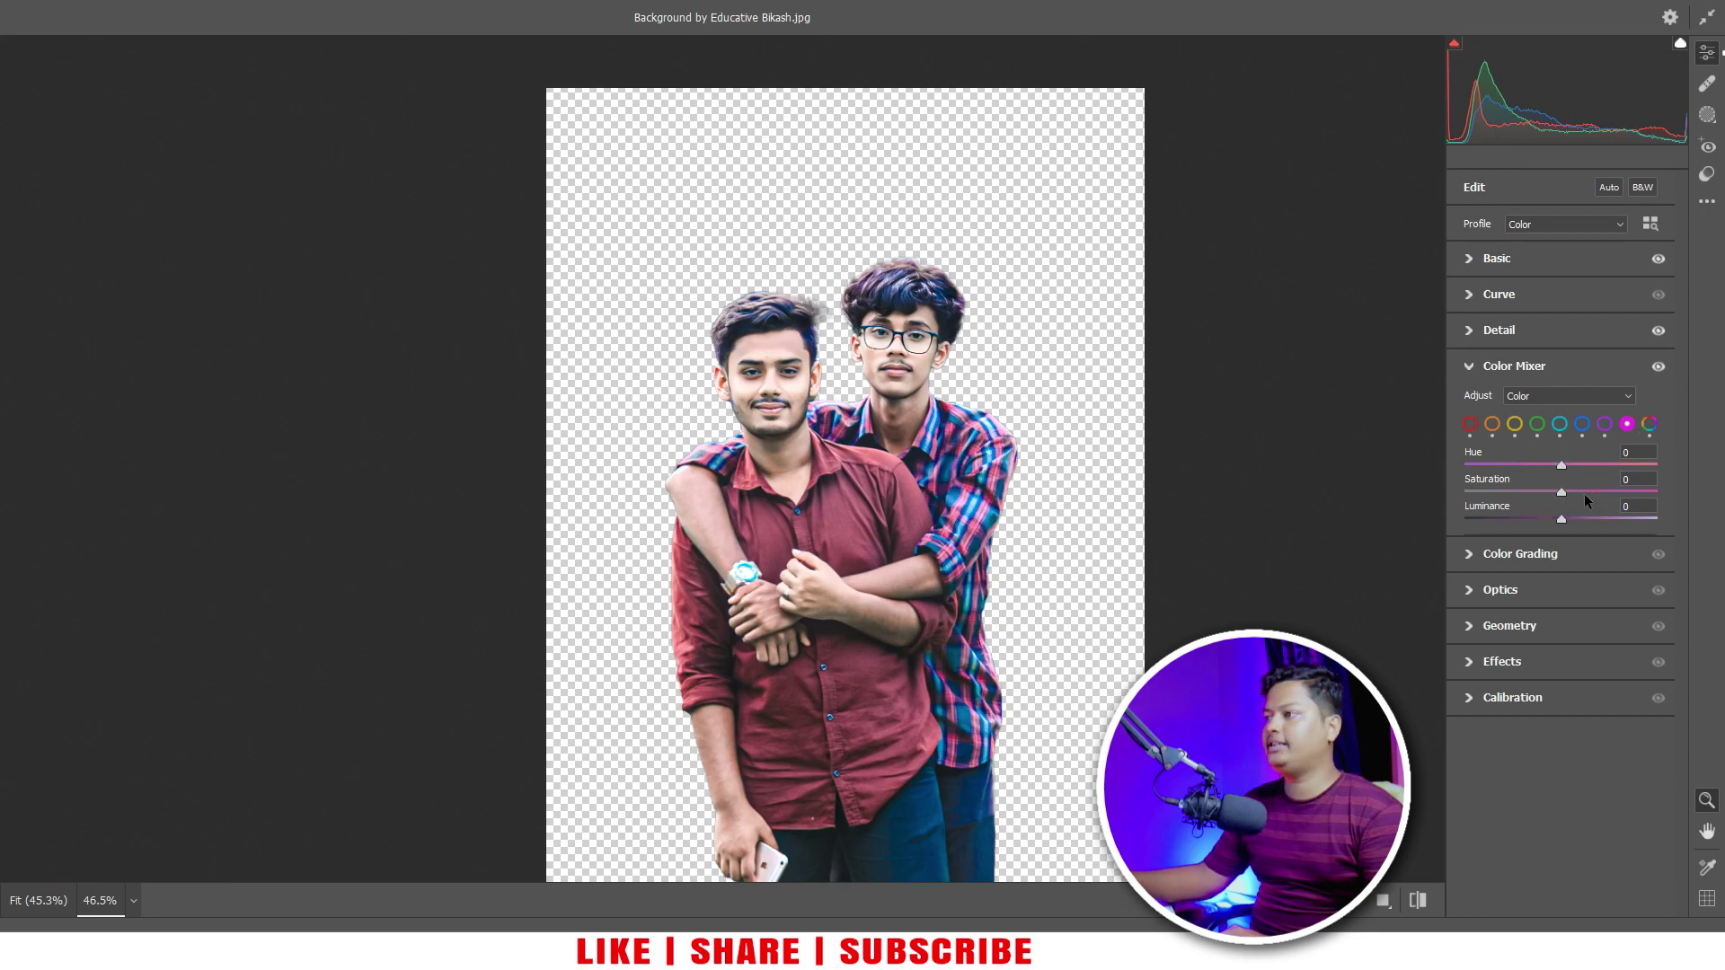
{"action": "left_click_drag", "start_coordinate": [1561, 492], "coordinate": [1658, 493]}
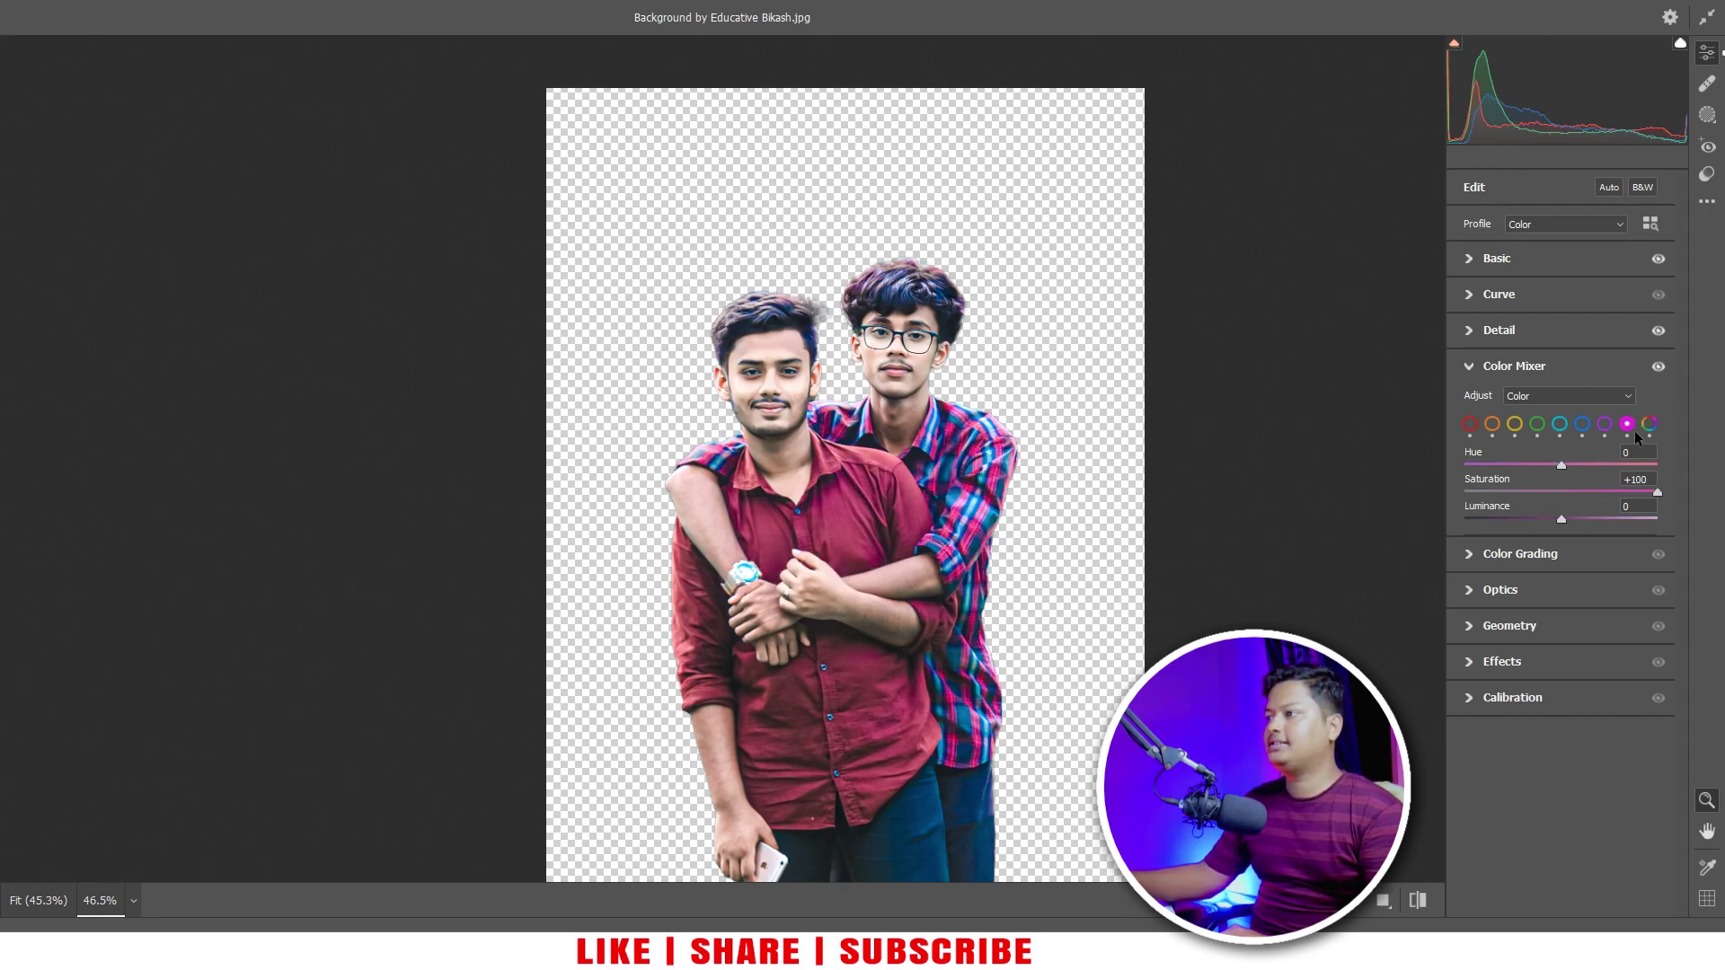
{"action": "left_click_drag", "start_coordinate": [845, 567], "coordinate": [945, 576]}
{"action": "key", "text": "ctrl+0"}
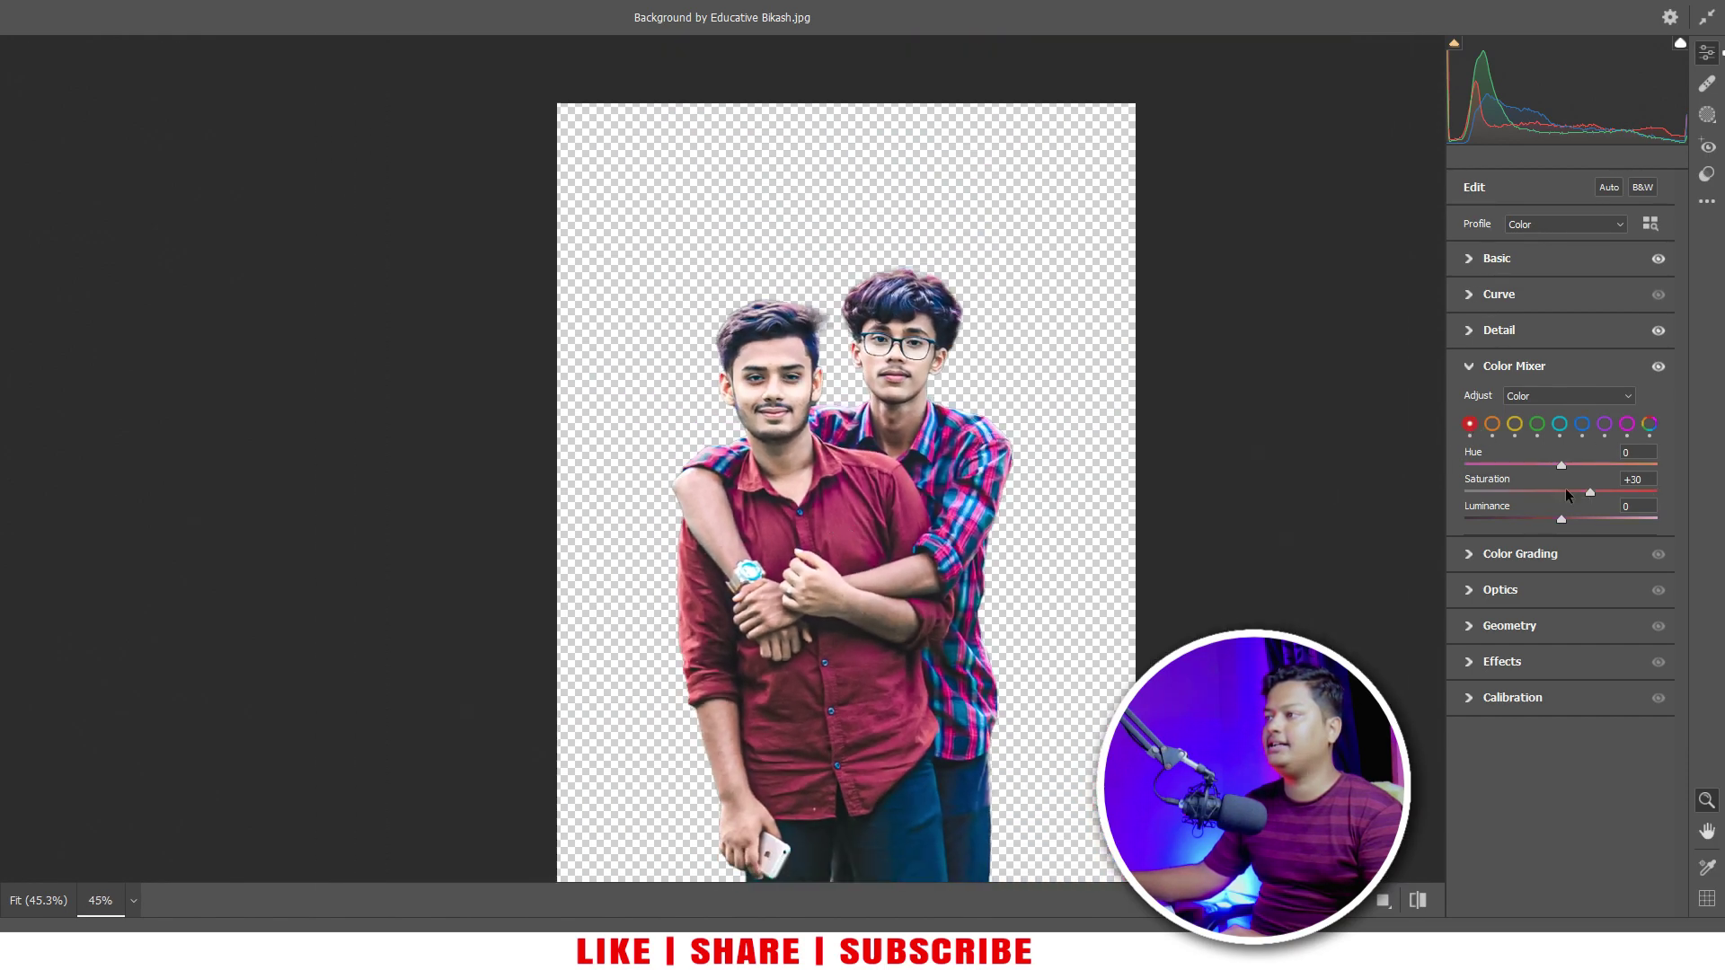
{"action": "mouse_move", "coordinate": [1565, 490]}
{"action": "left_mouse_down"}
{"action": "mouse_move", "coordinate": [1607, 490]}
{"action": "mouse_move", "coordinate": [1592, 489]}
{"action": "left_mouse_up"}
Step: In Calibration, max out Blue and Green Primary saturation and slightly lower Red Primary
{"action": "left_click", "coordinate": [1518, 698]}
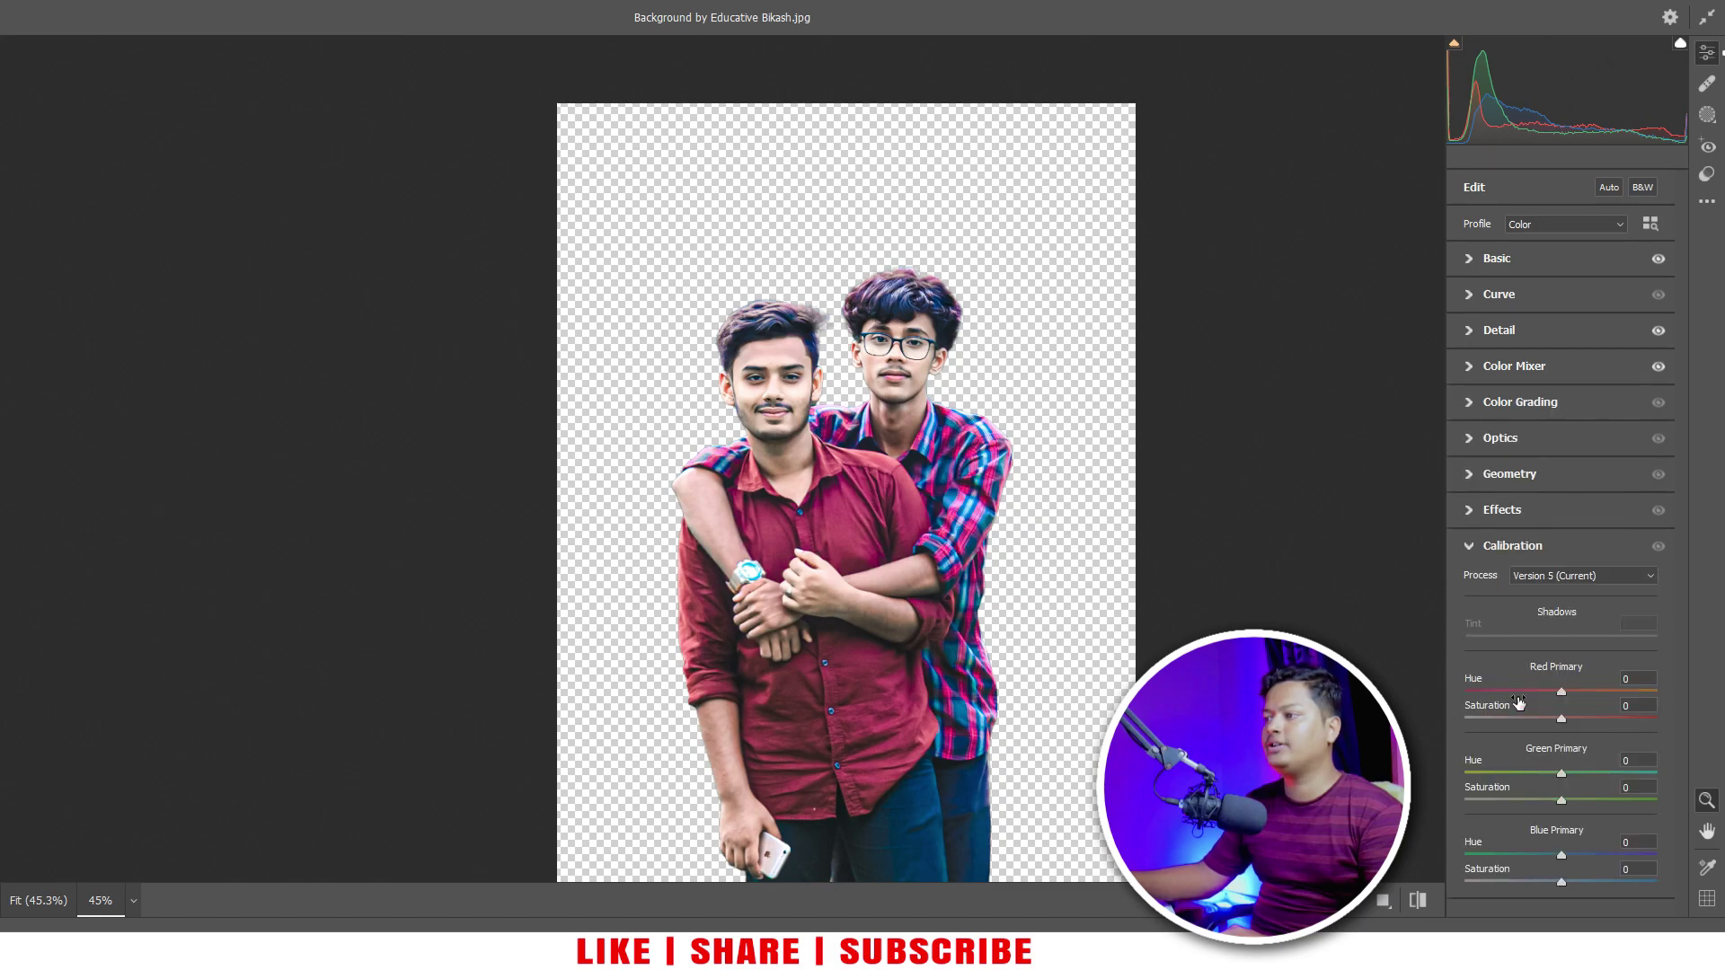
{"action": "left_click_drag", "start_coordinate": [1562, 882], "coordinate": [1658, 882]}
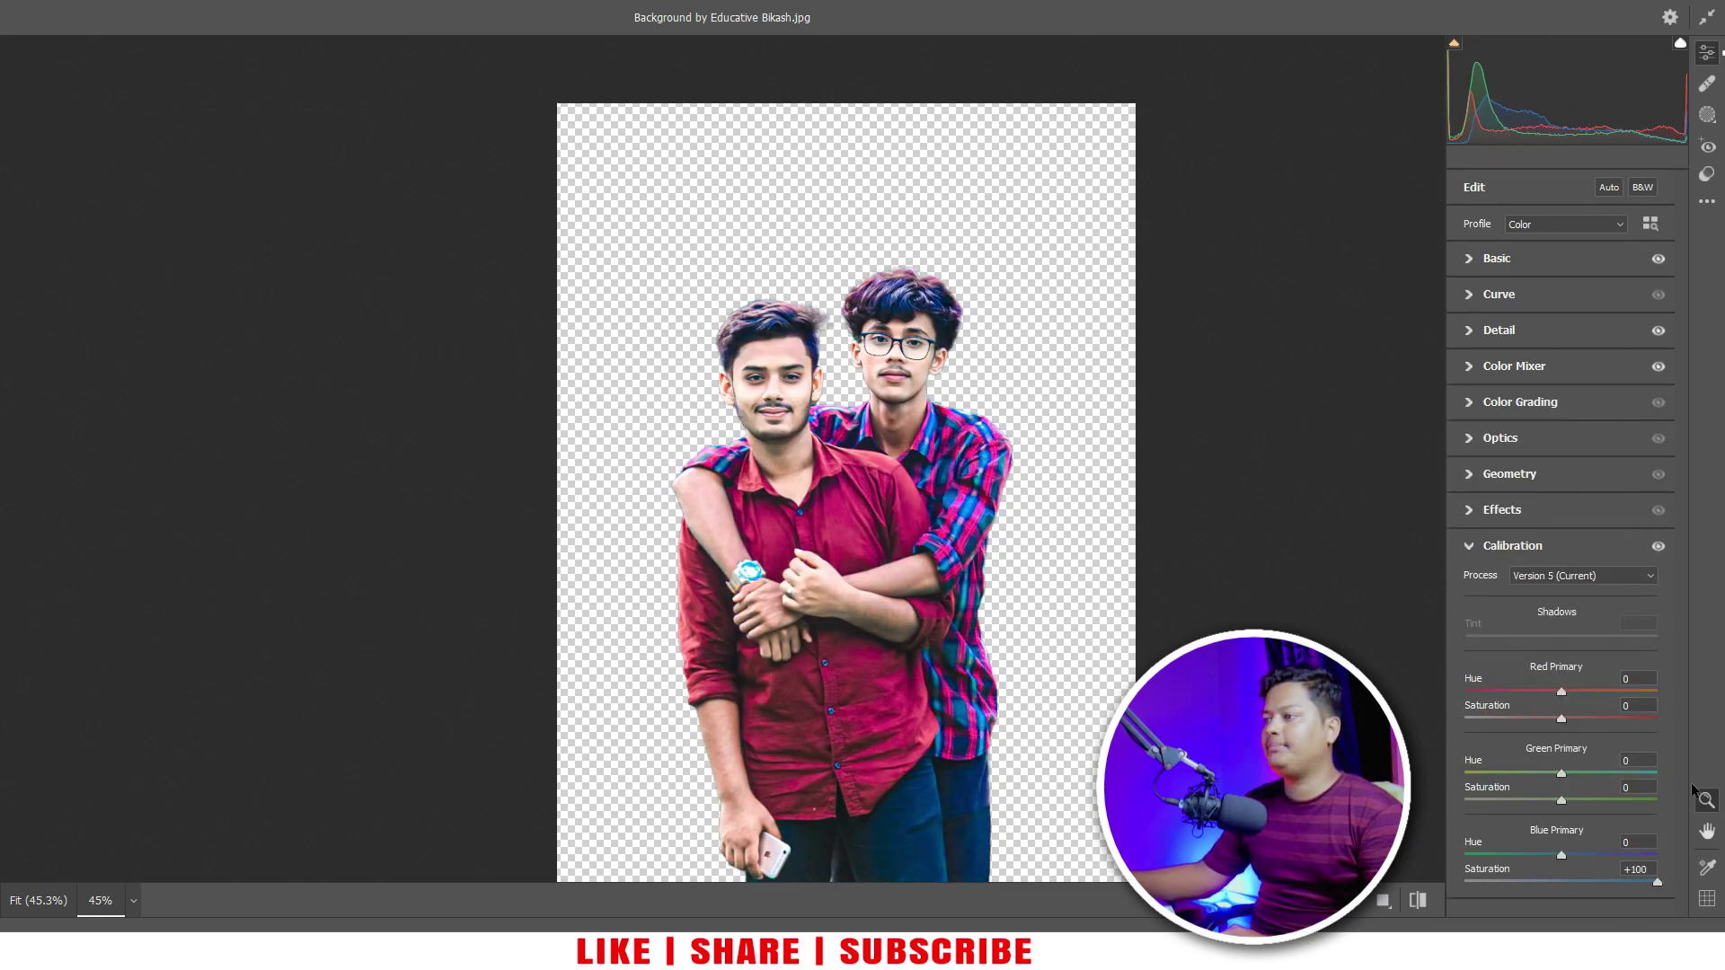
{"action": "left_click_drag", "start_coordinate": [1561, 717], "coordinate": [1553, 710]}
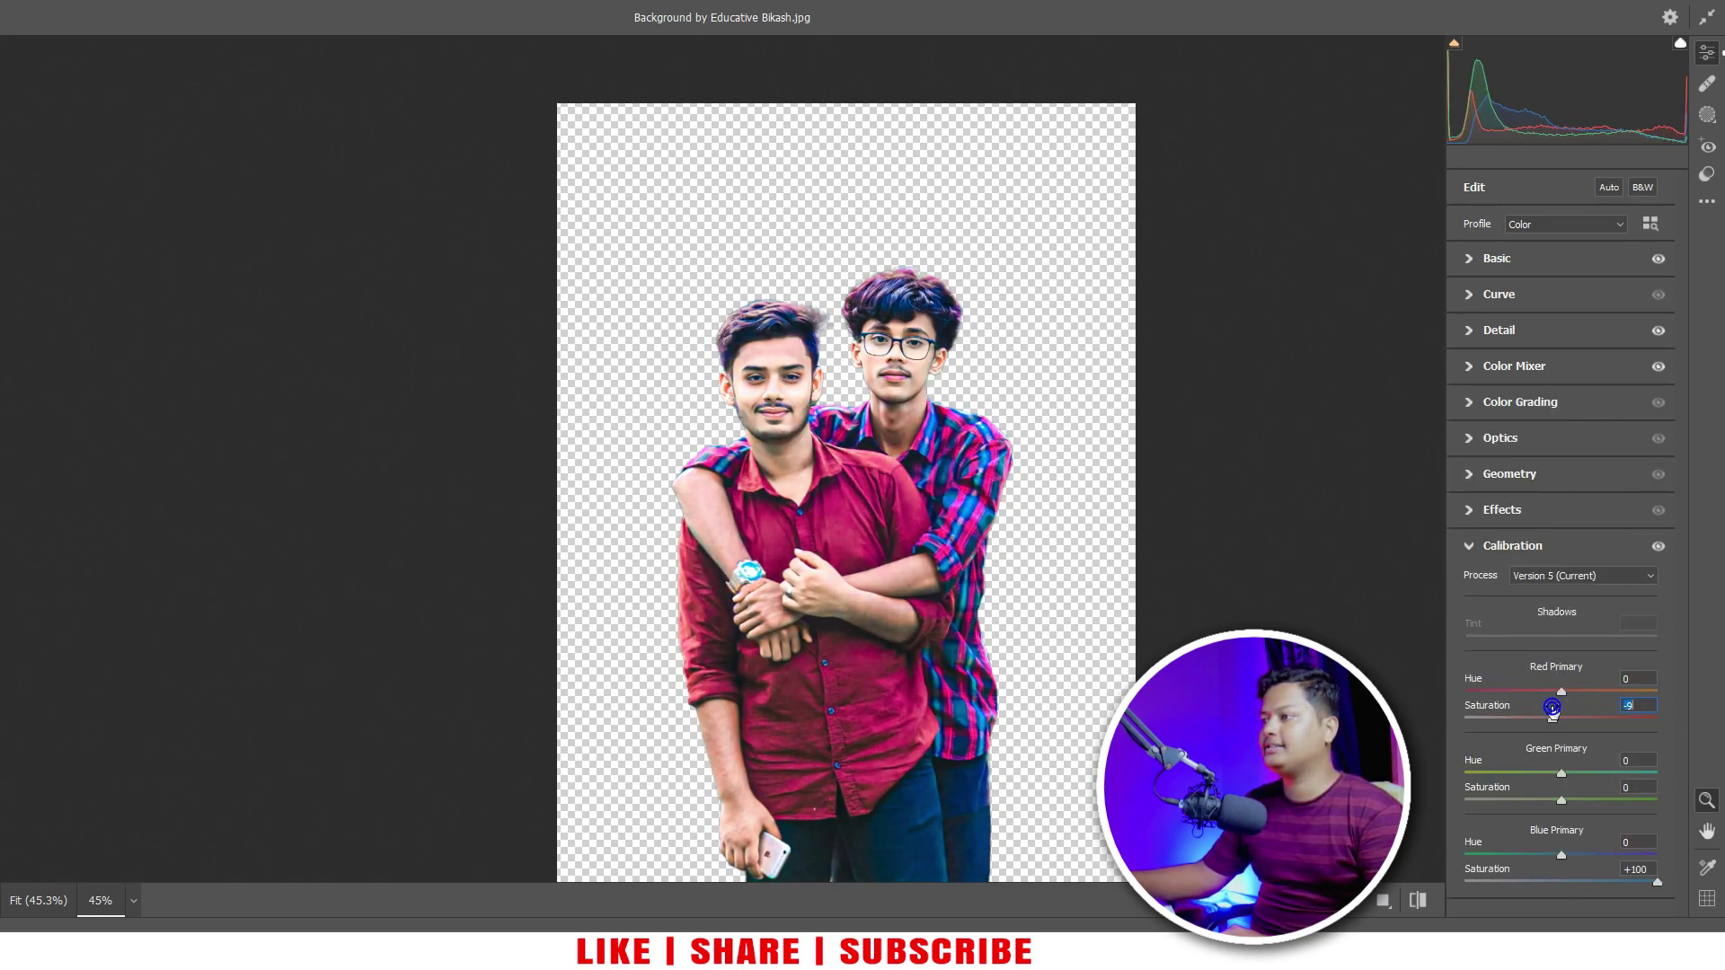
{"action": "left_click_drag", "start_coordinate": [1562, 800], "coordinate": [1658, 800]}
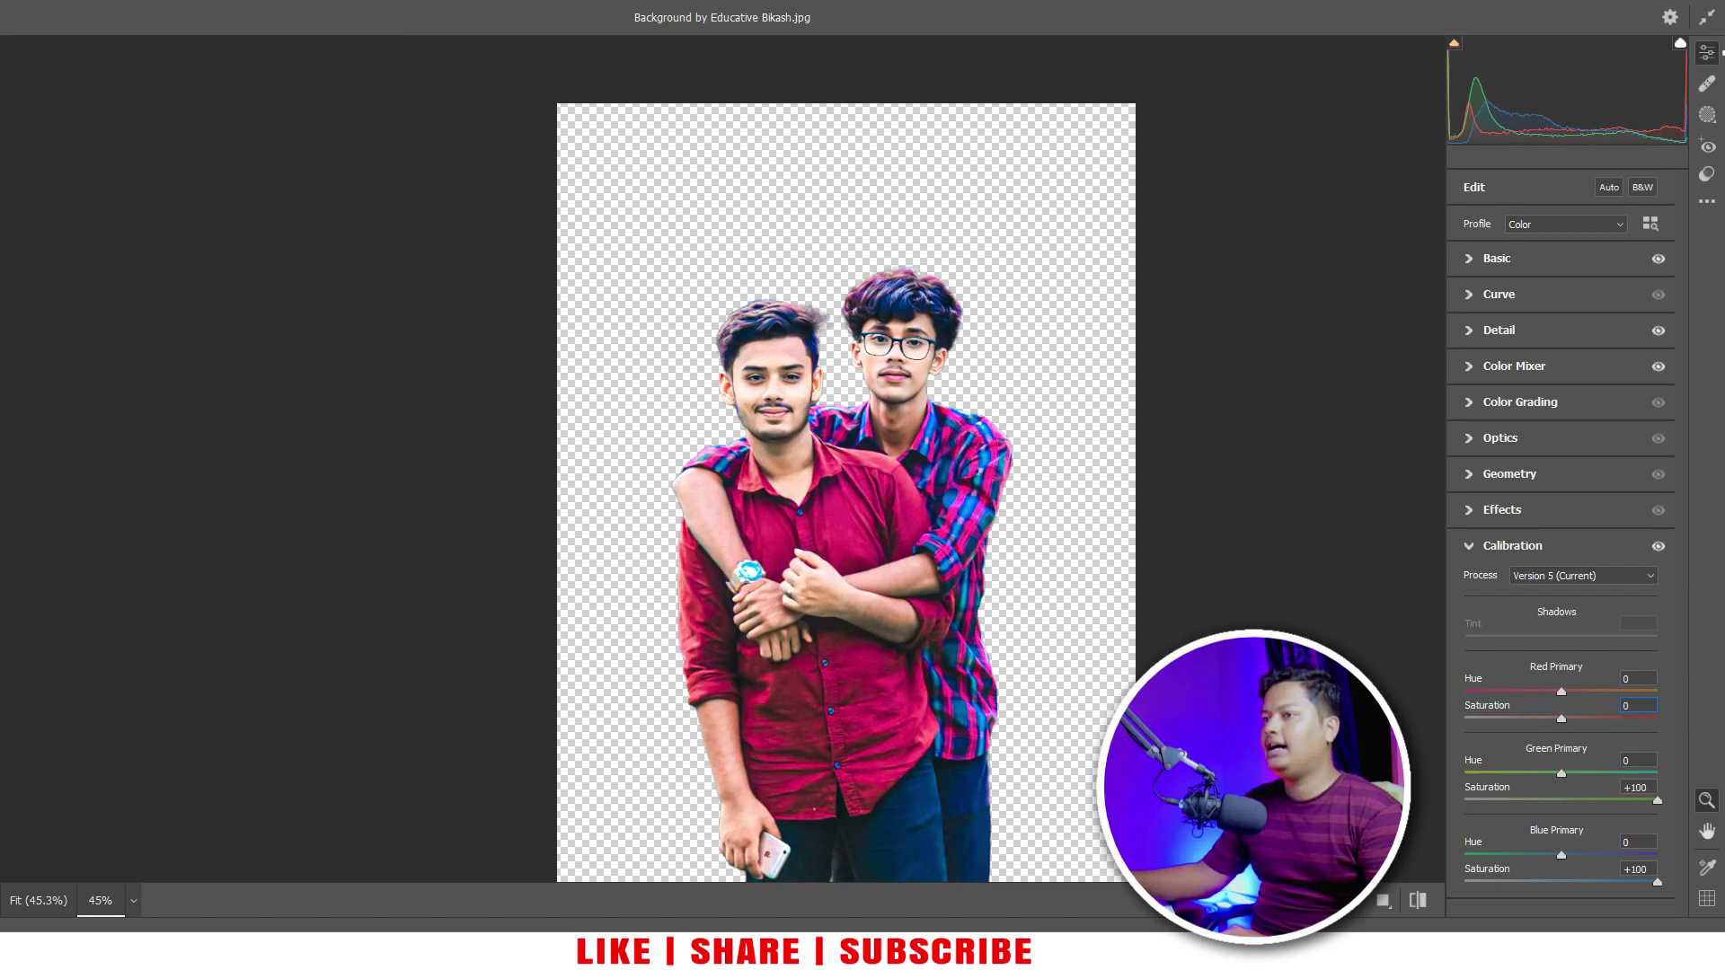
Step: Reset Red saturation to 0 and set Orange Saturation -27, Luminance +30
{"action": "left_click", "coordinate": [1506, 367]}
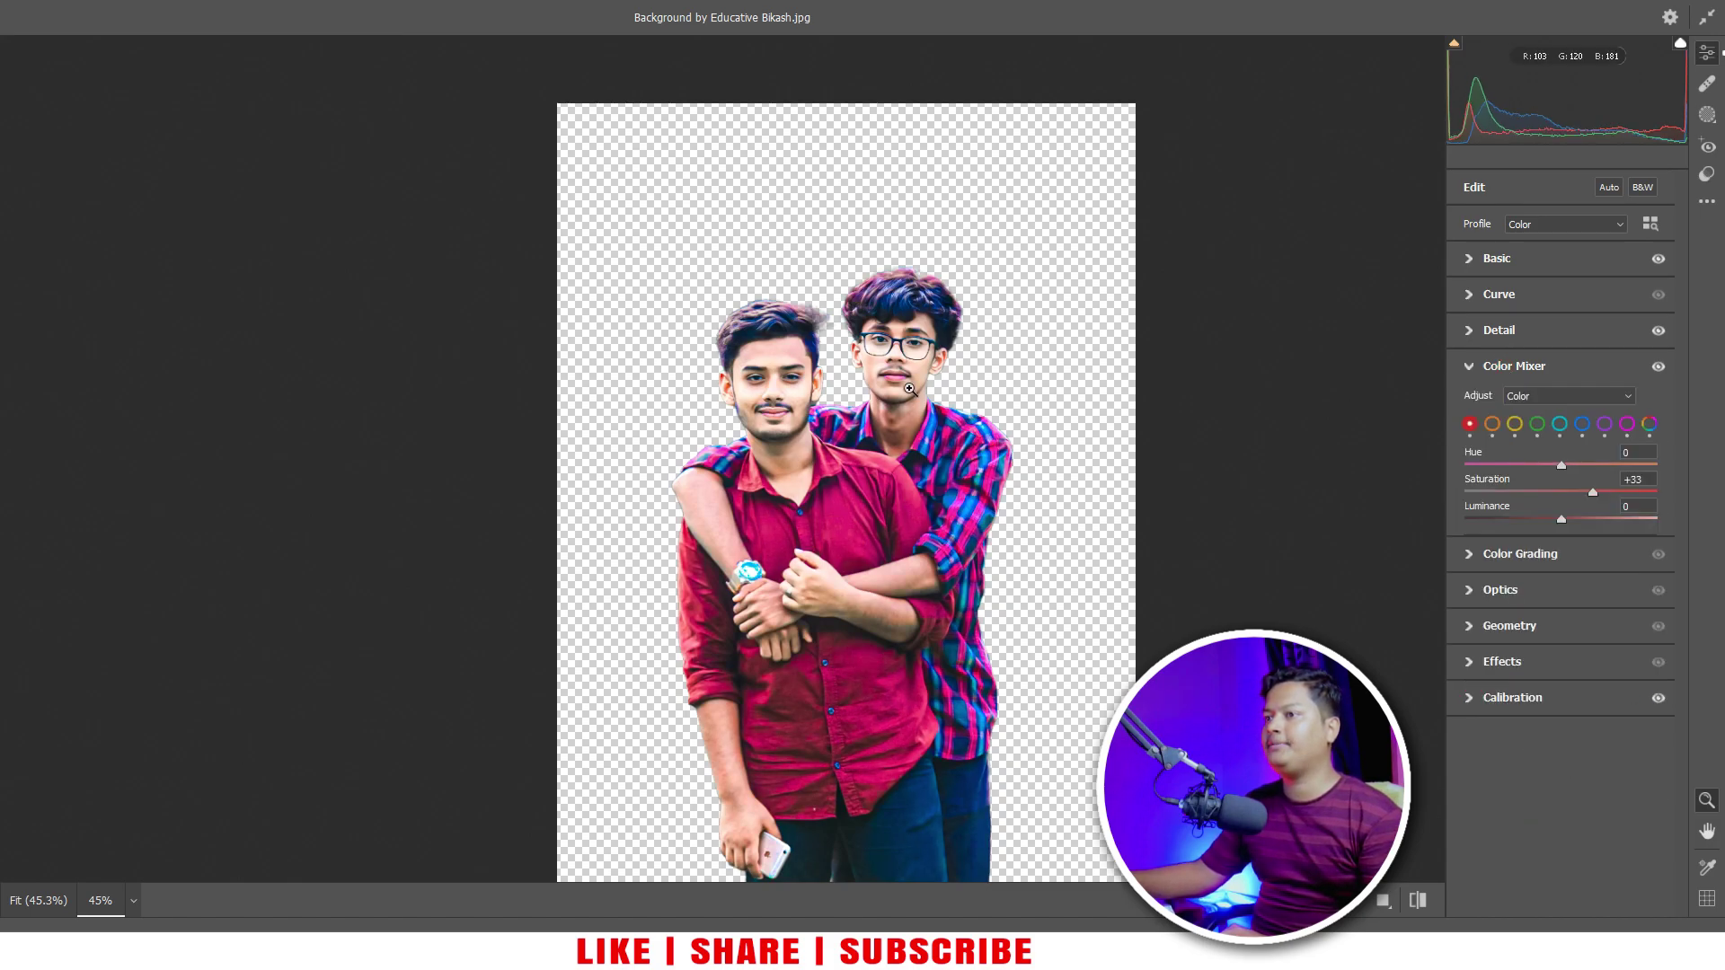
{"action": "scroll", "coordinate": [763, 346], "scroll_direction": "up", "scroll_amount": 5}
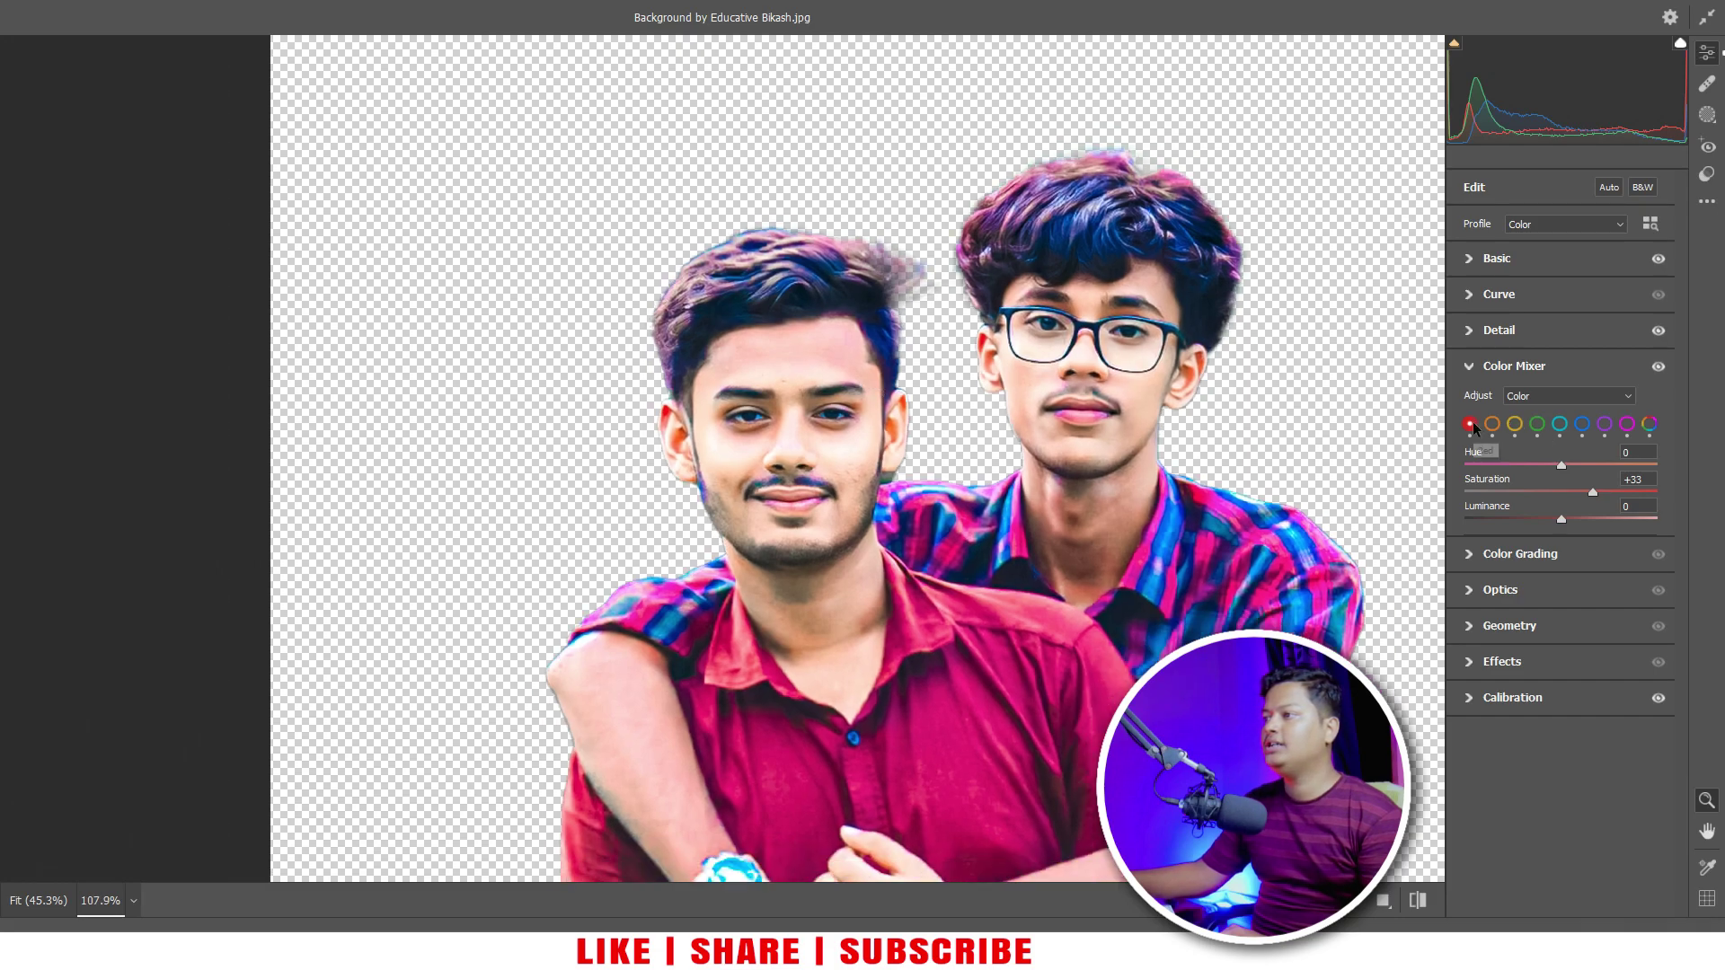
{"action": "left_click_drag", "start_coordinate": [1595, 493], "coordinate": [1563, 490]}
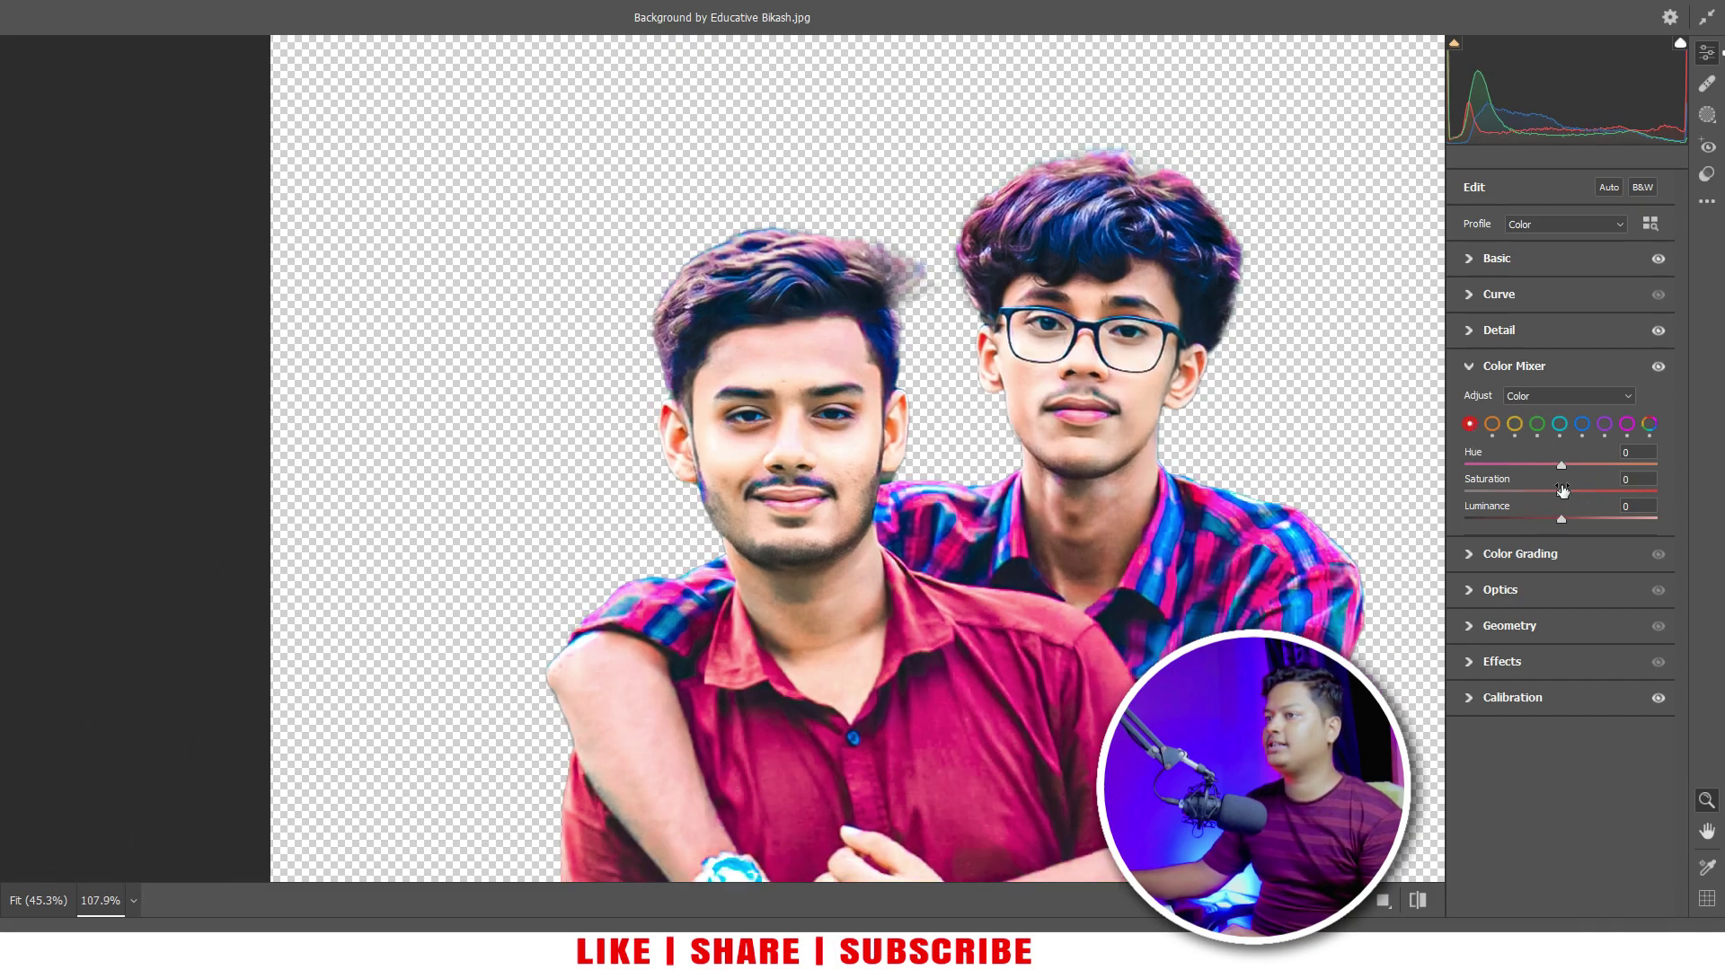
{"action": "left_click", "coordinate": [1490, 424]}
{"action": "left_click_drag", "start_coordinate": [1529, 492], "coordinate": [1591, 522]}
{"action": "scroll", "coordinate": [1085, 735], "scroll_direction": "down", "scroll_amount": 5}
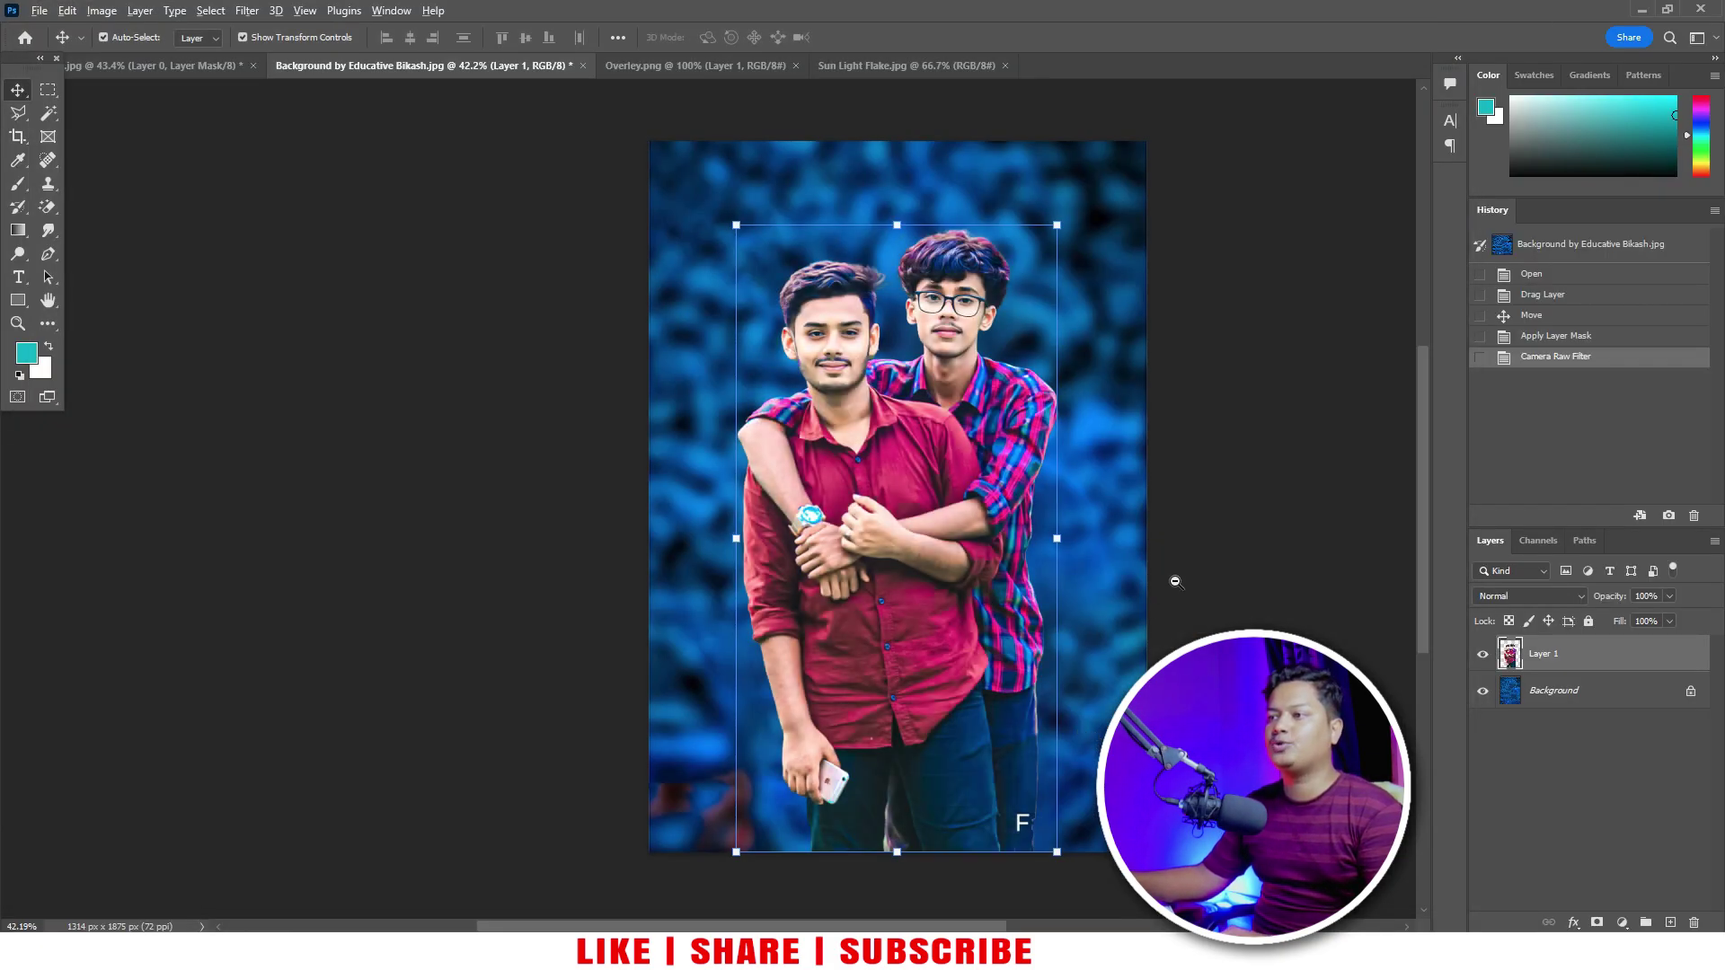
Step: Duplicate Layer 1 with Ctrl+J and open Layer 1 copy in the Camera Raw Filter
{"action": "scroll", "coordinate": [1176, 581], "scroll_direction": "down", "scroll_amount": 5}
{"action": "scroll", "coordinate": [1195, 585], "scroll_direction": "up", "scroll_amount": 5}
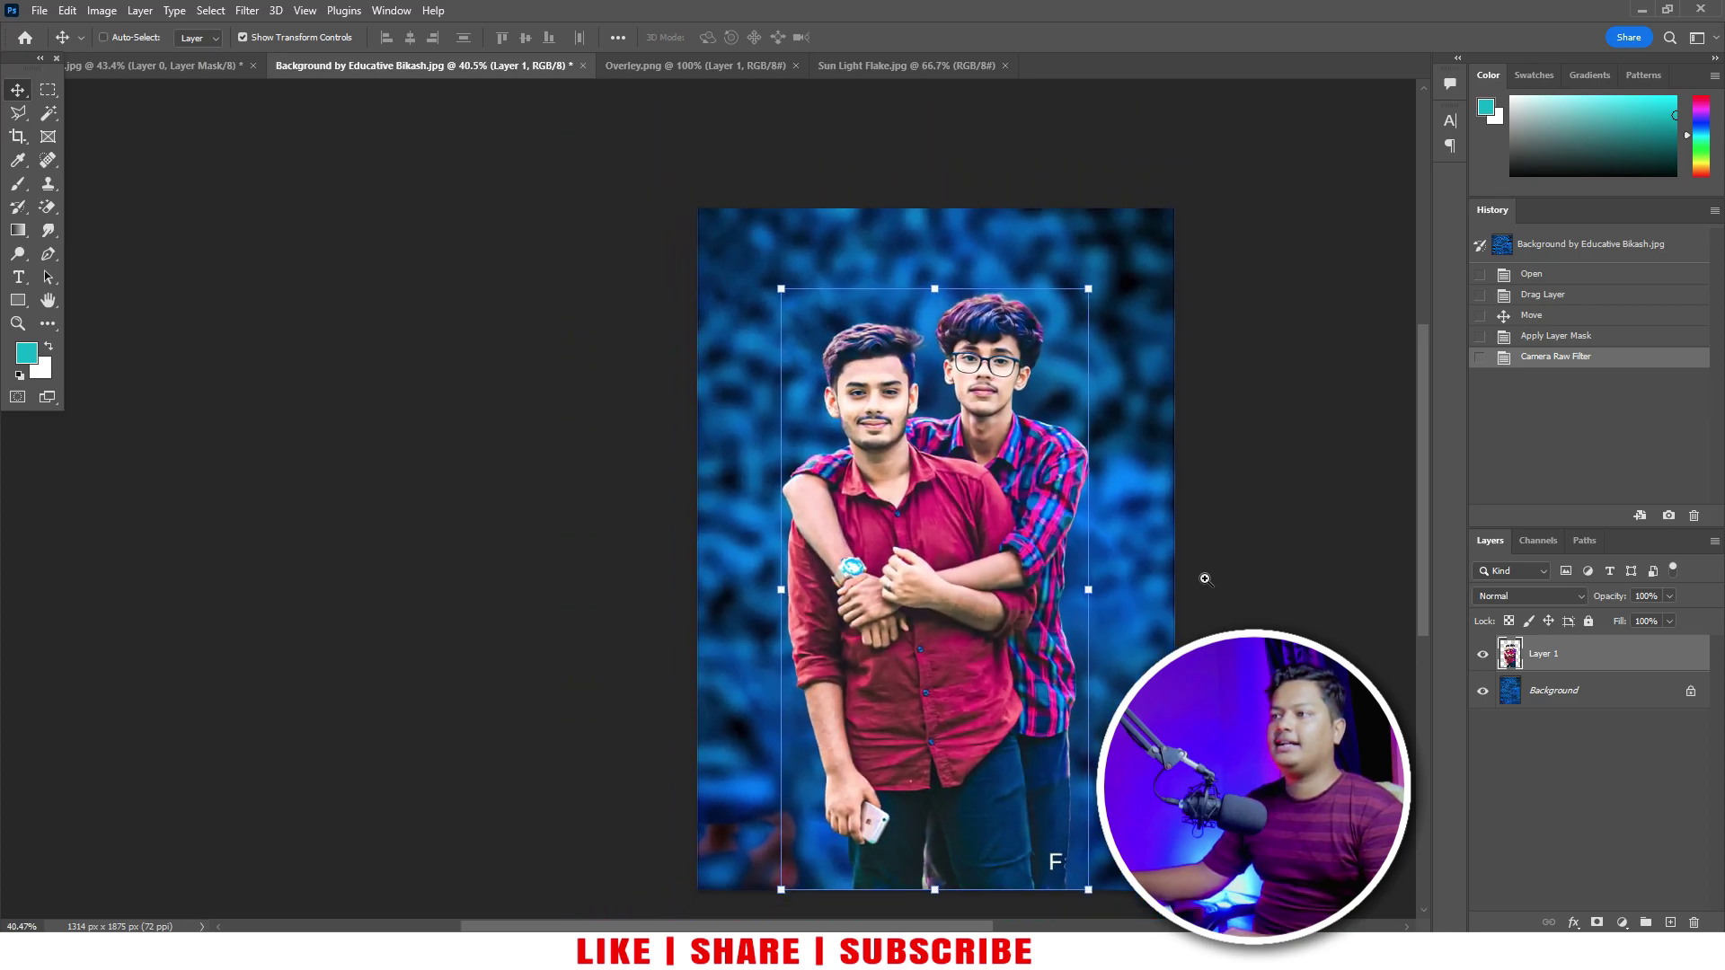
{"action": "key", "text": "ctrl"}
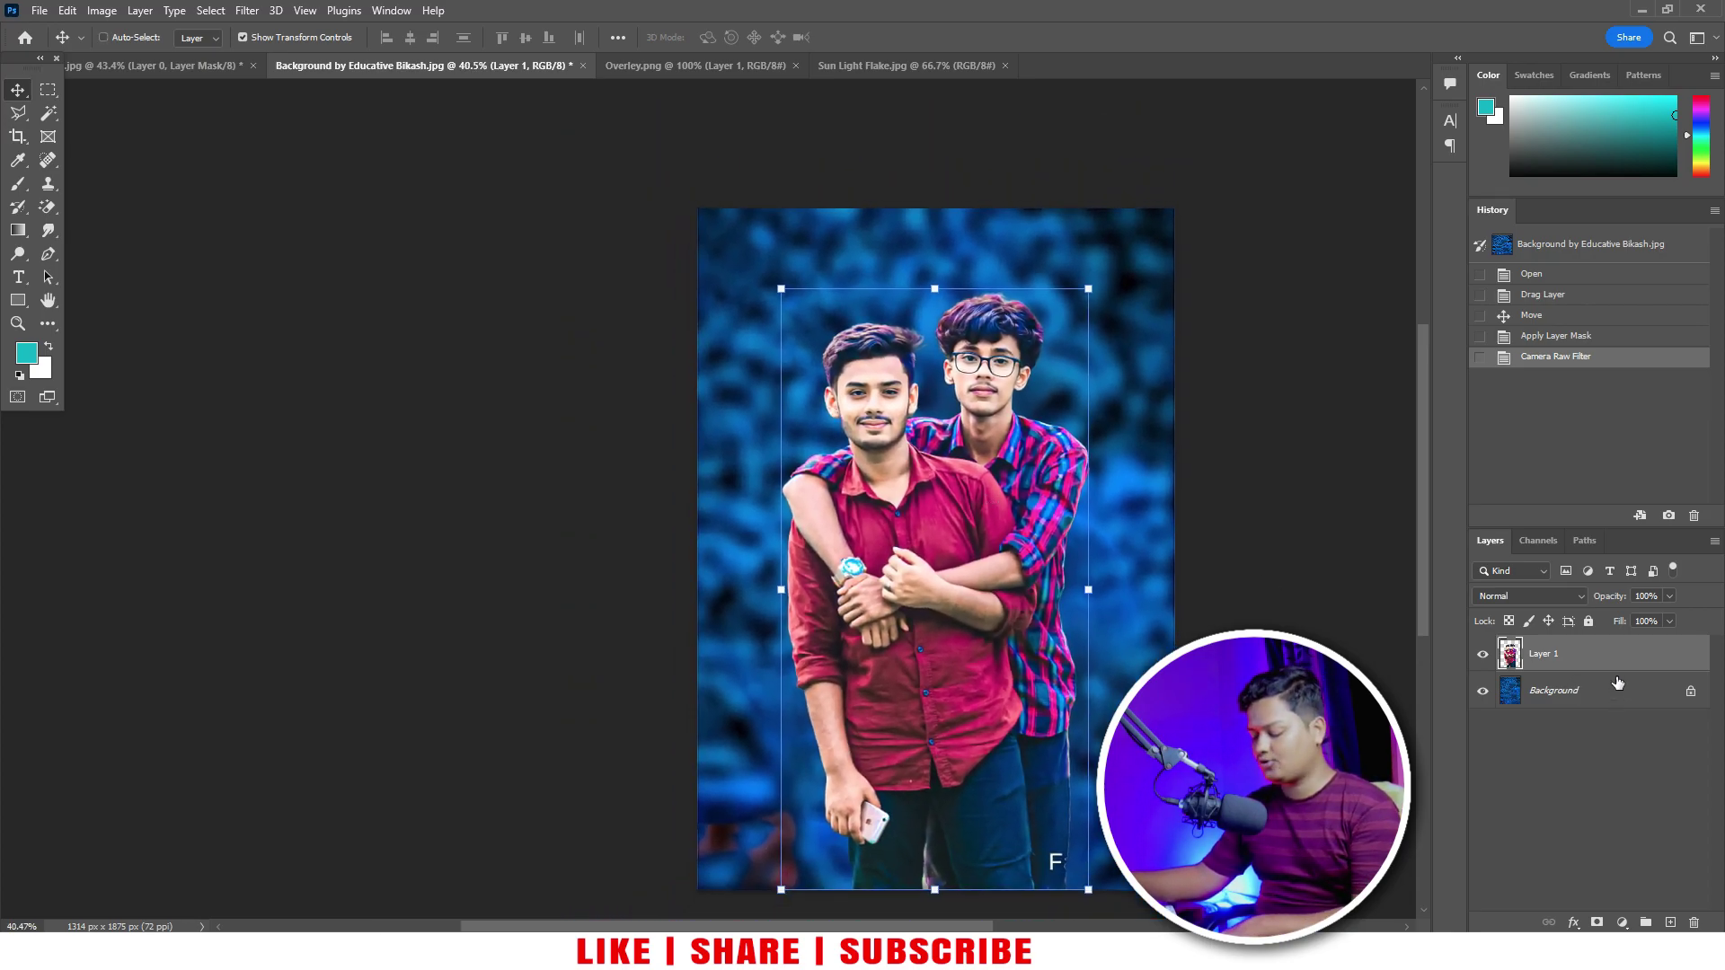
{"action": "key", "text": "ctrl+j"}
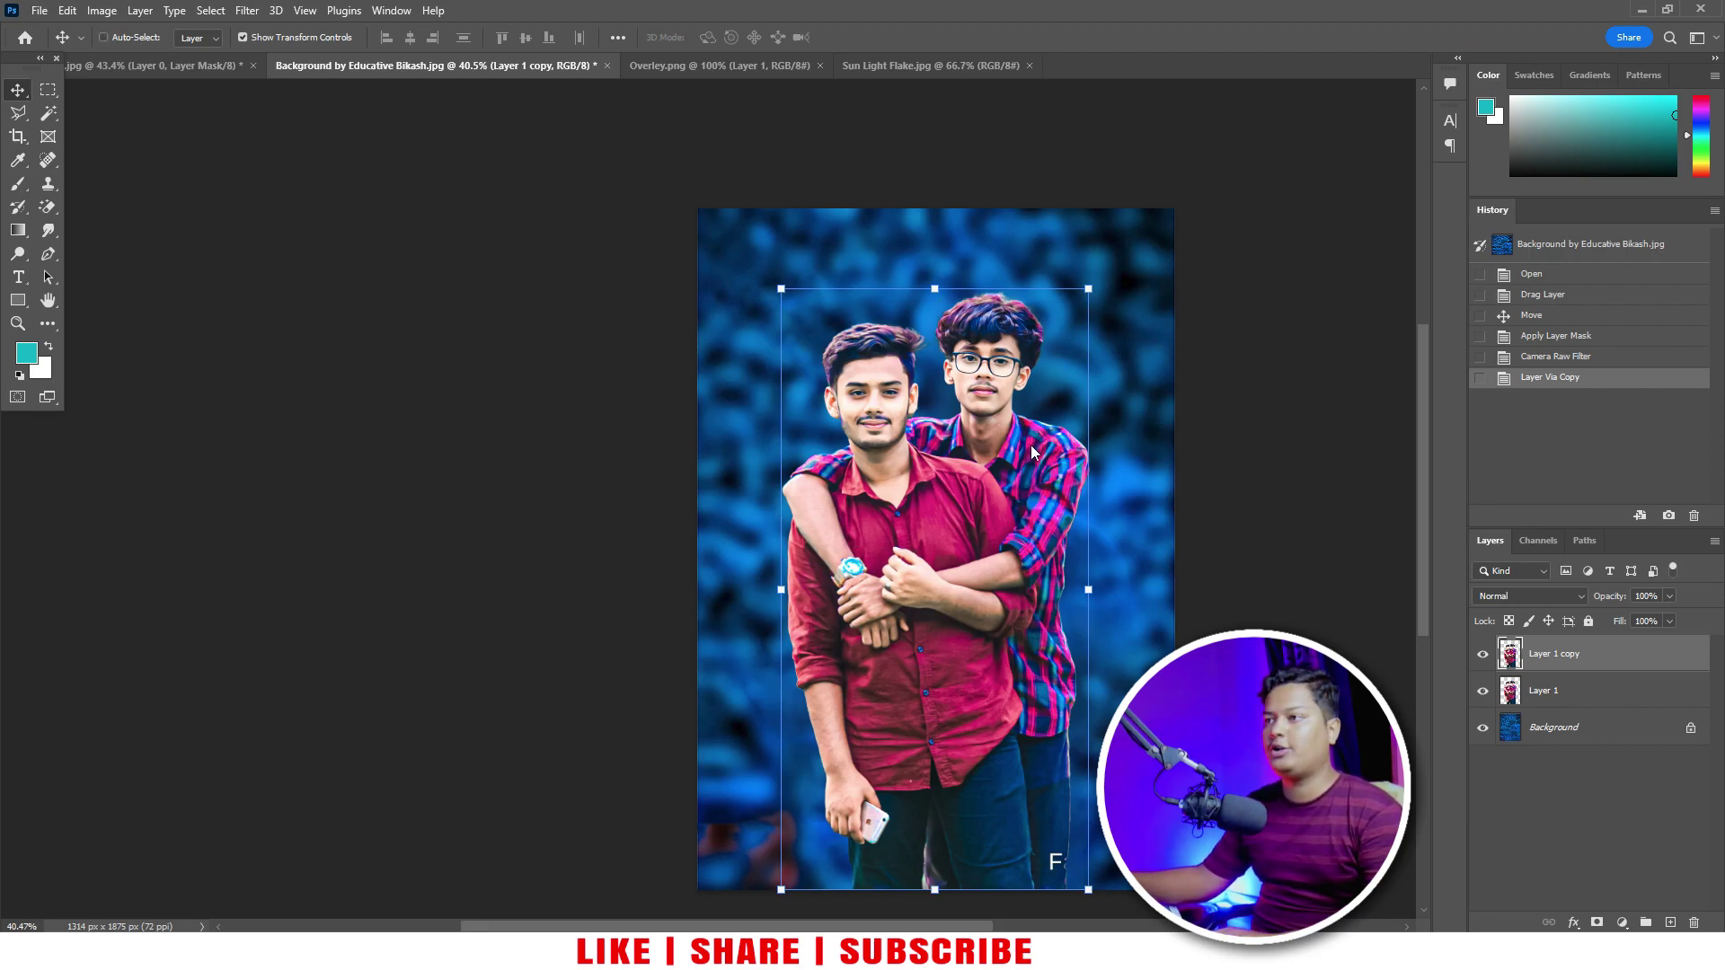
{"action": "key", "text": "ctrl+shift+a"}
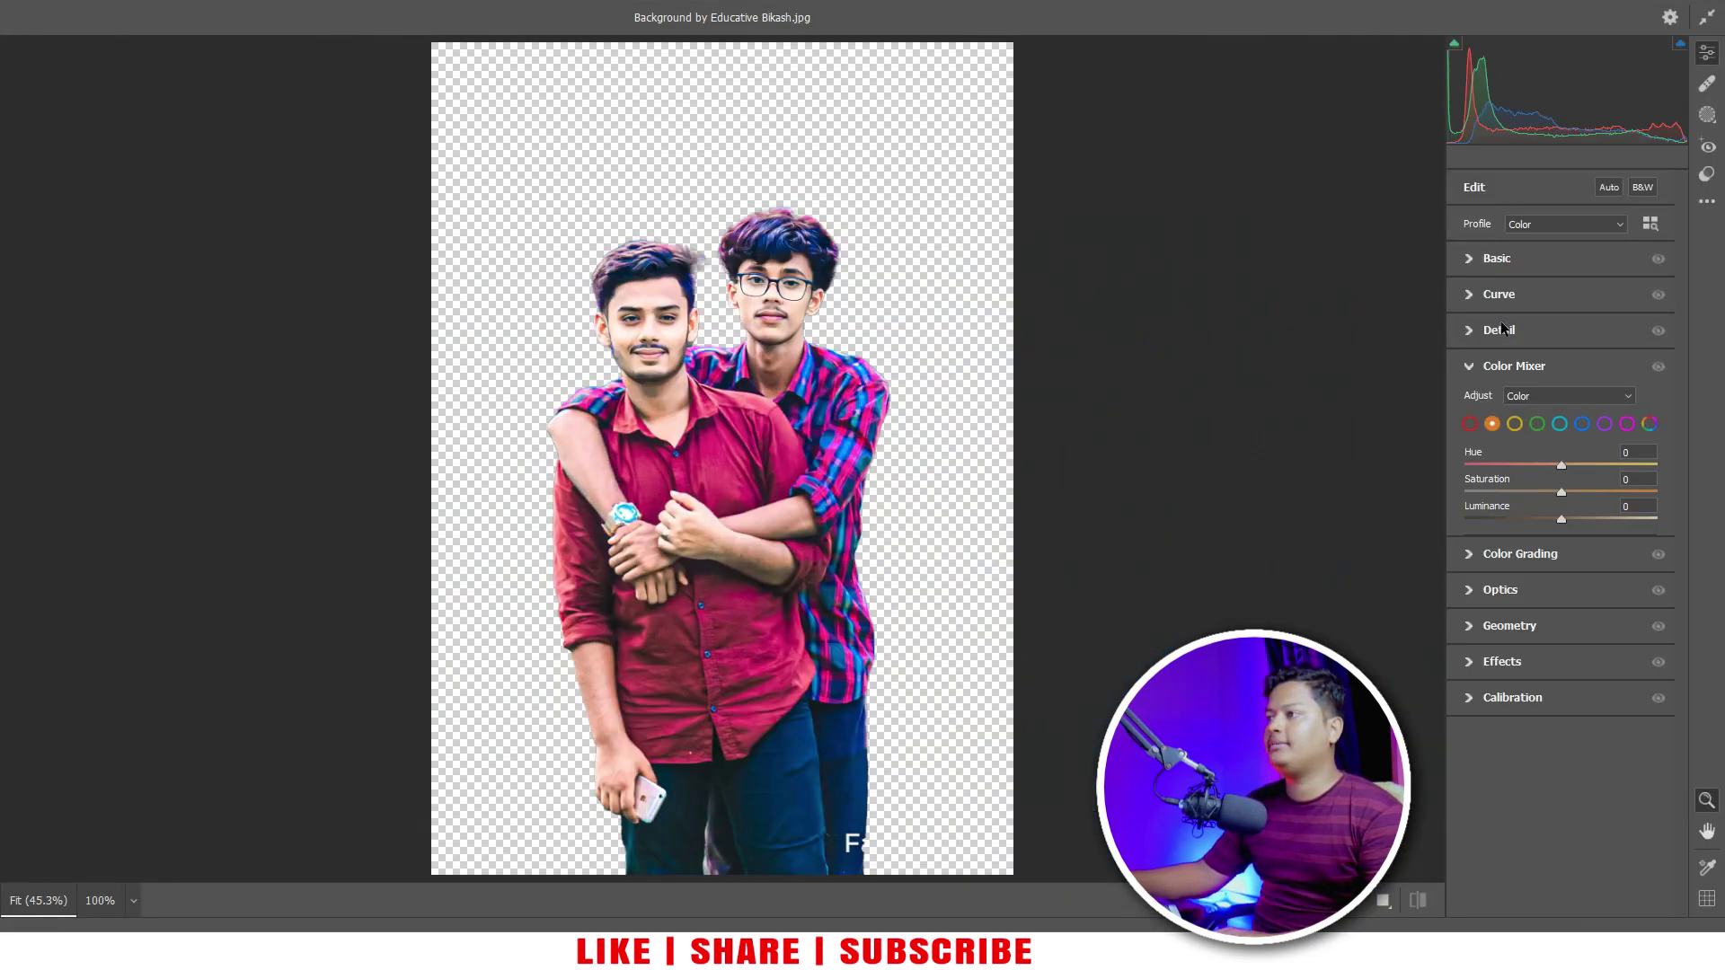
Step: Lift the tone curve, raise Shadows, deepen Blacks slightly, and add Clarity, Texture and Vibrance
{"action": "left_click", "coordinate": [1498, 295]}
{"action": "left_click_drag", "start_coordinate": [1549, 438], "coordinate": [1547, 443]}
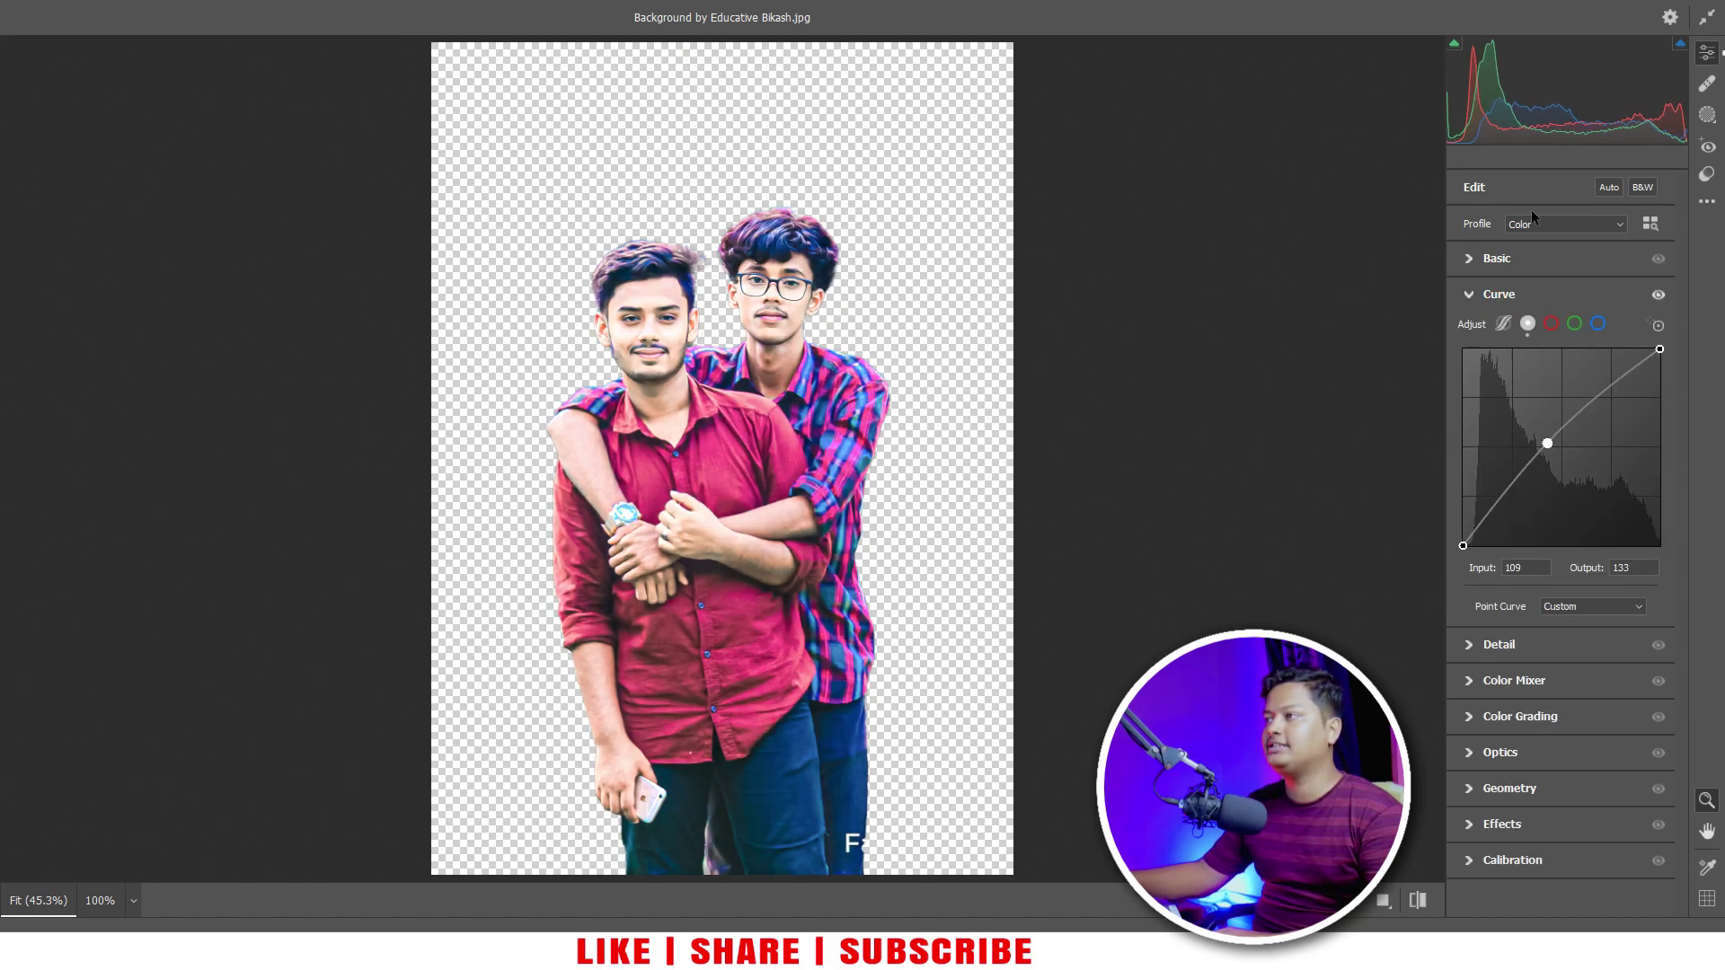
{"action": "left_click", "coordinate": [1497, 259]}
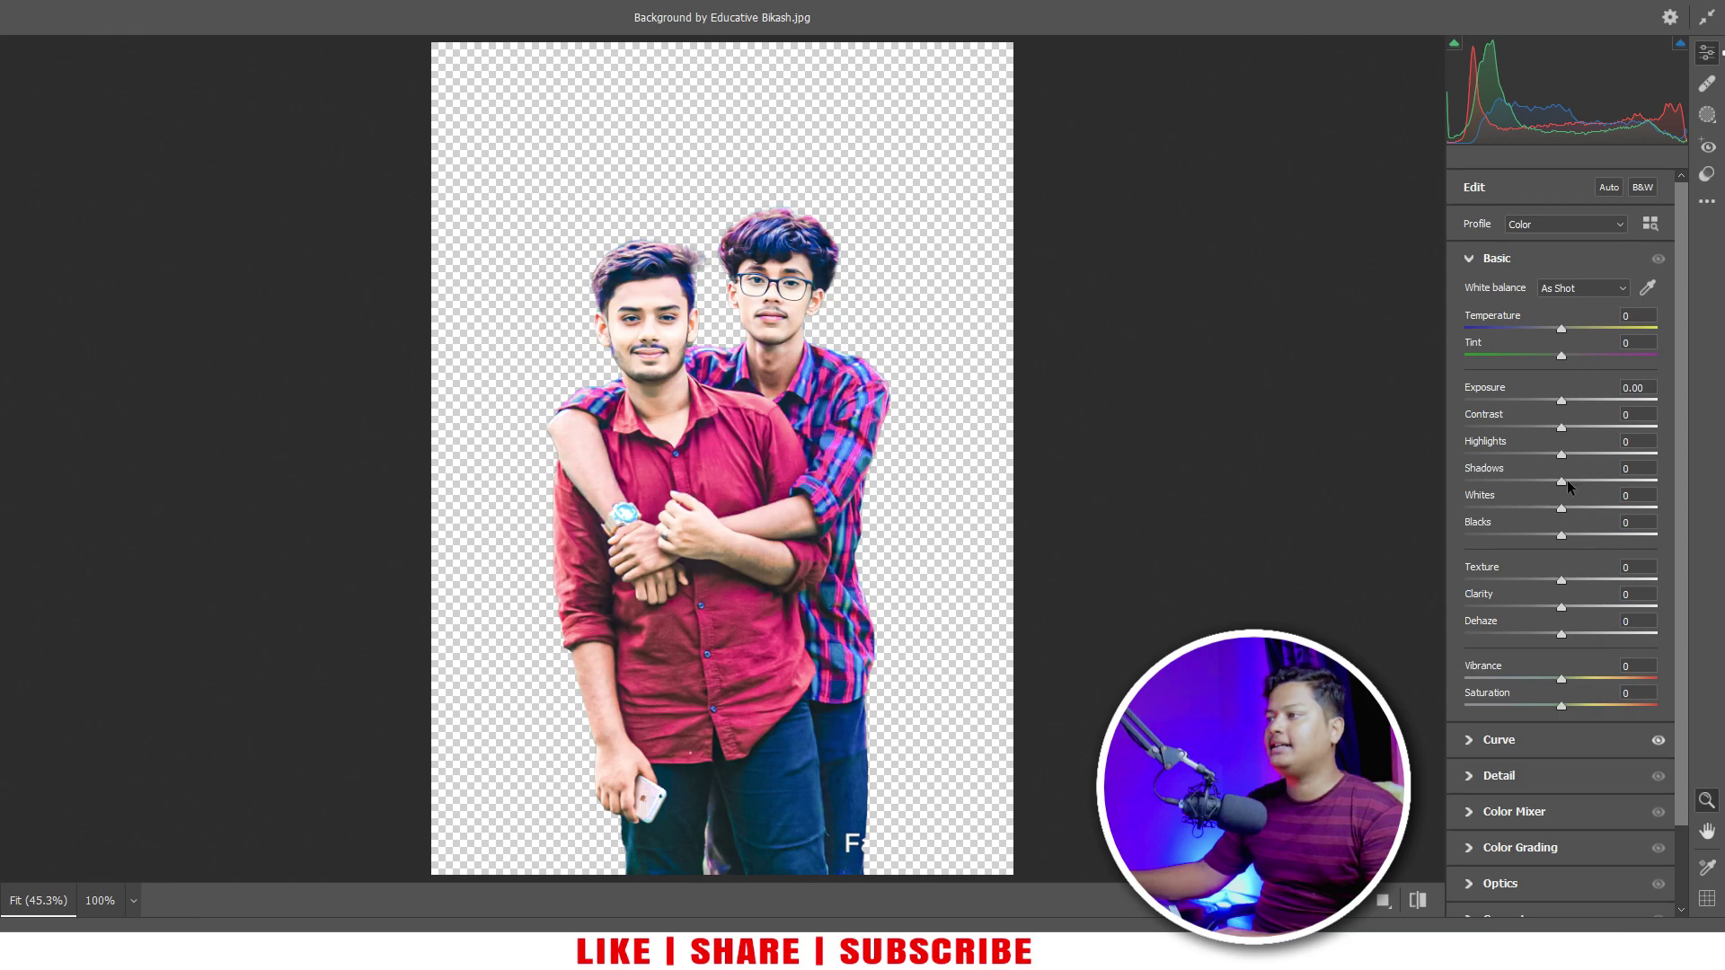
{"action": "mouse_move", "coordinate": [1561, 482]}
{"action": "left_mouse_down"}
{"action": "mouse_move", "coordinate": [1582, 486]}
{"action": "mouse_move", "coordinate": [1534, 457]}
{"action": "mouse_move", "coordinate": [1559, 404]}
{"action": "mouse_move", "coordinate": [1571, 429]}
{"action": "left_mouse_up"}
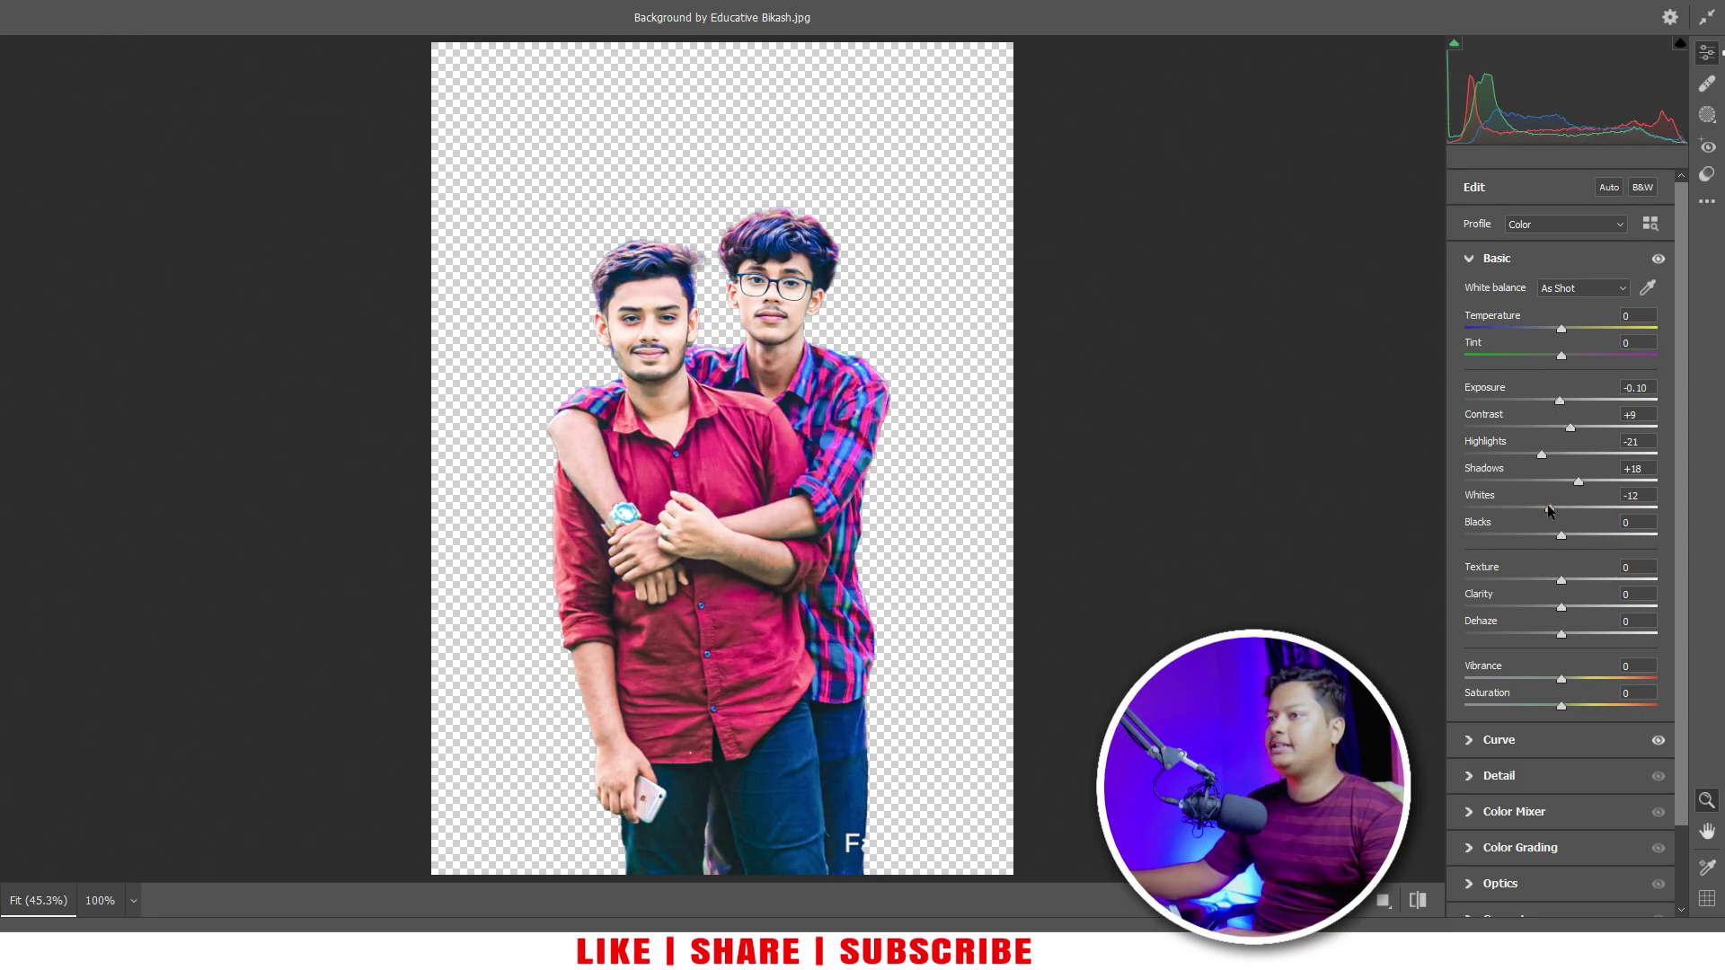
{"action": "left_click_drag", "start_coordinate": [1556, 533], "coordinate": [1553, 539]}
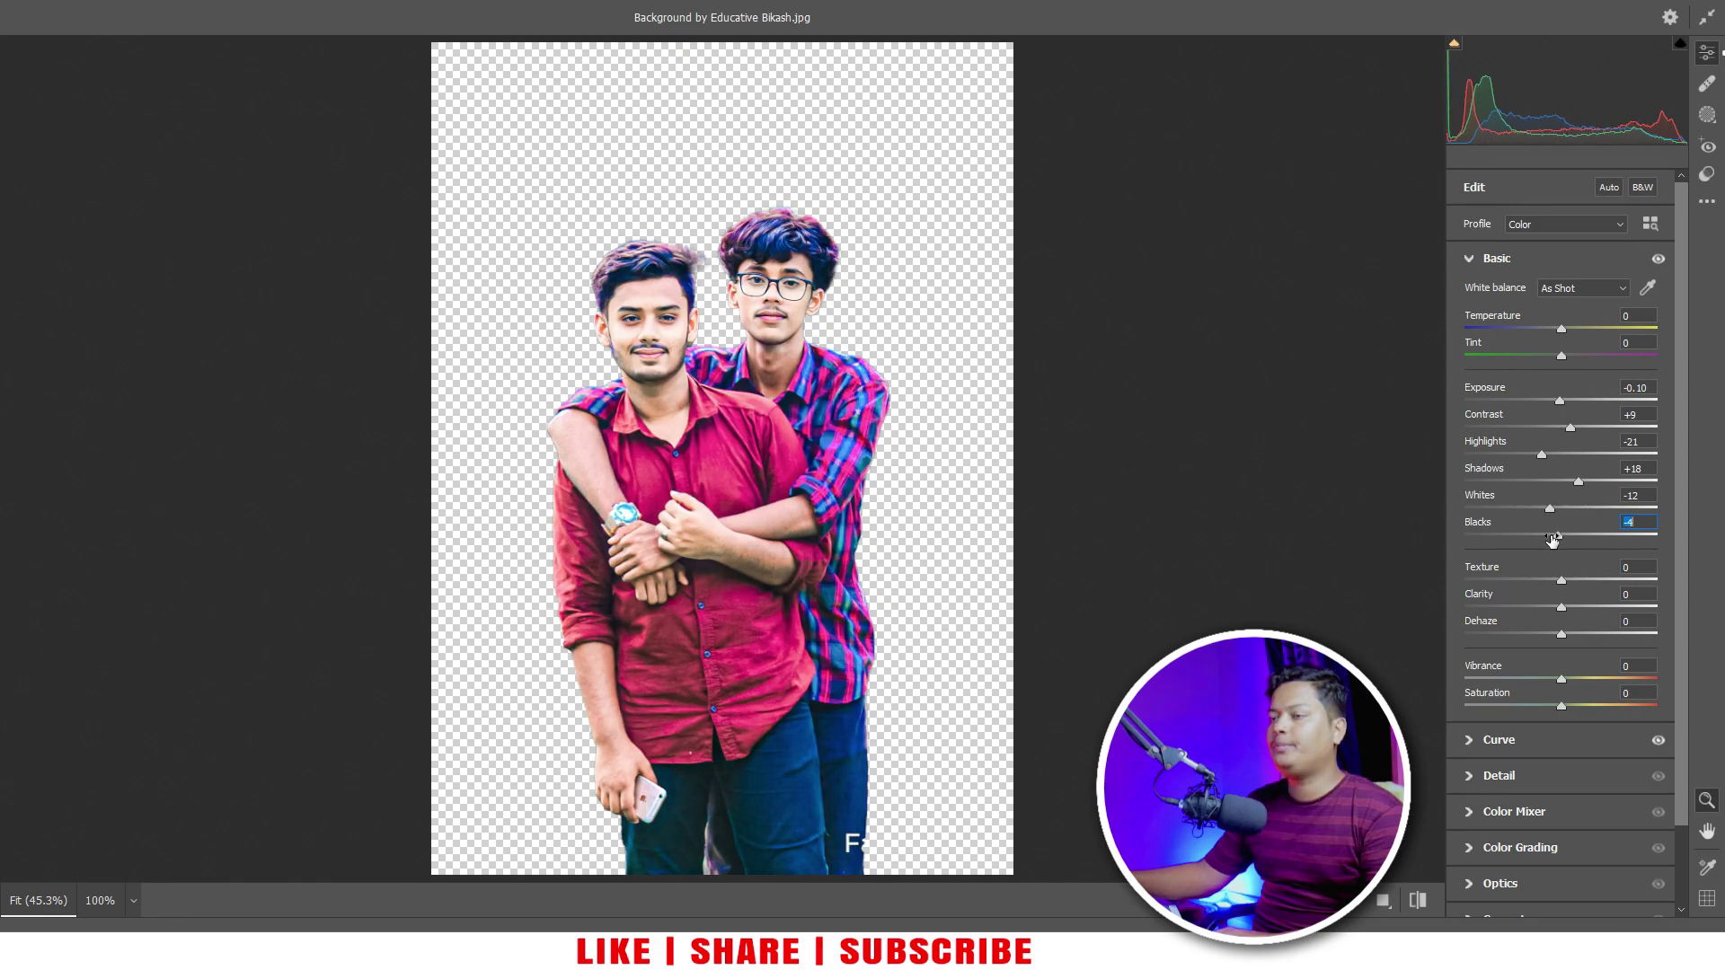
{"action": "mouse_move", "coordinate": [1580, 608]}
{"action": "left_mouse_down"}
{"action": "mouse_move", "coordinate": [1566, 602]}
{"action": "mouse_move", "coordinate": [1587, 580]}
{"action": "left_mouse_up"}
{"action": "left_click_drag", "start_coordinate": [1562, 679], "coordinate": [1571, 680]}
{"action": "left_click", "coordinate": [1505, 775]}
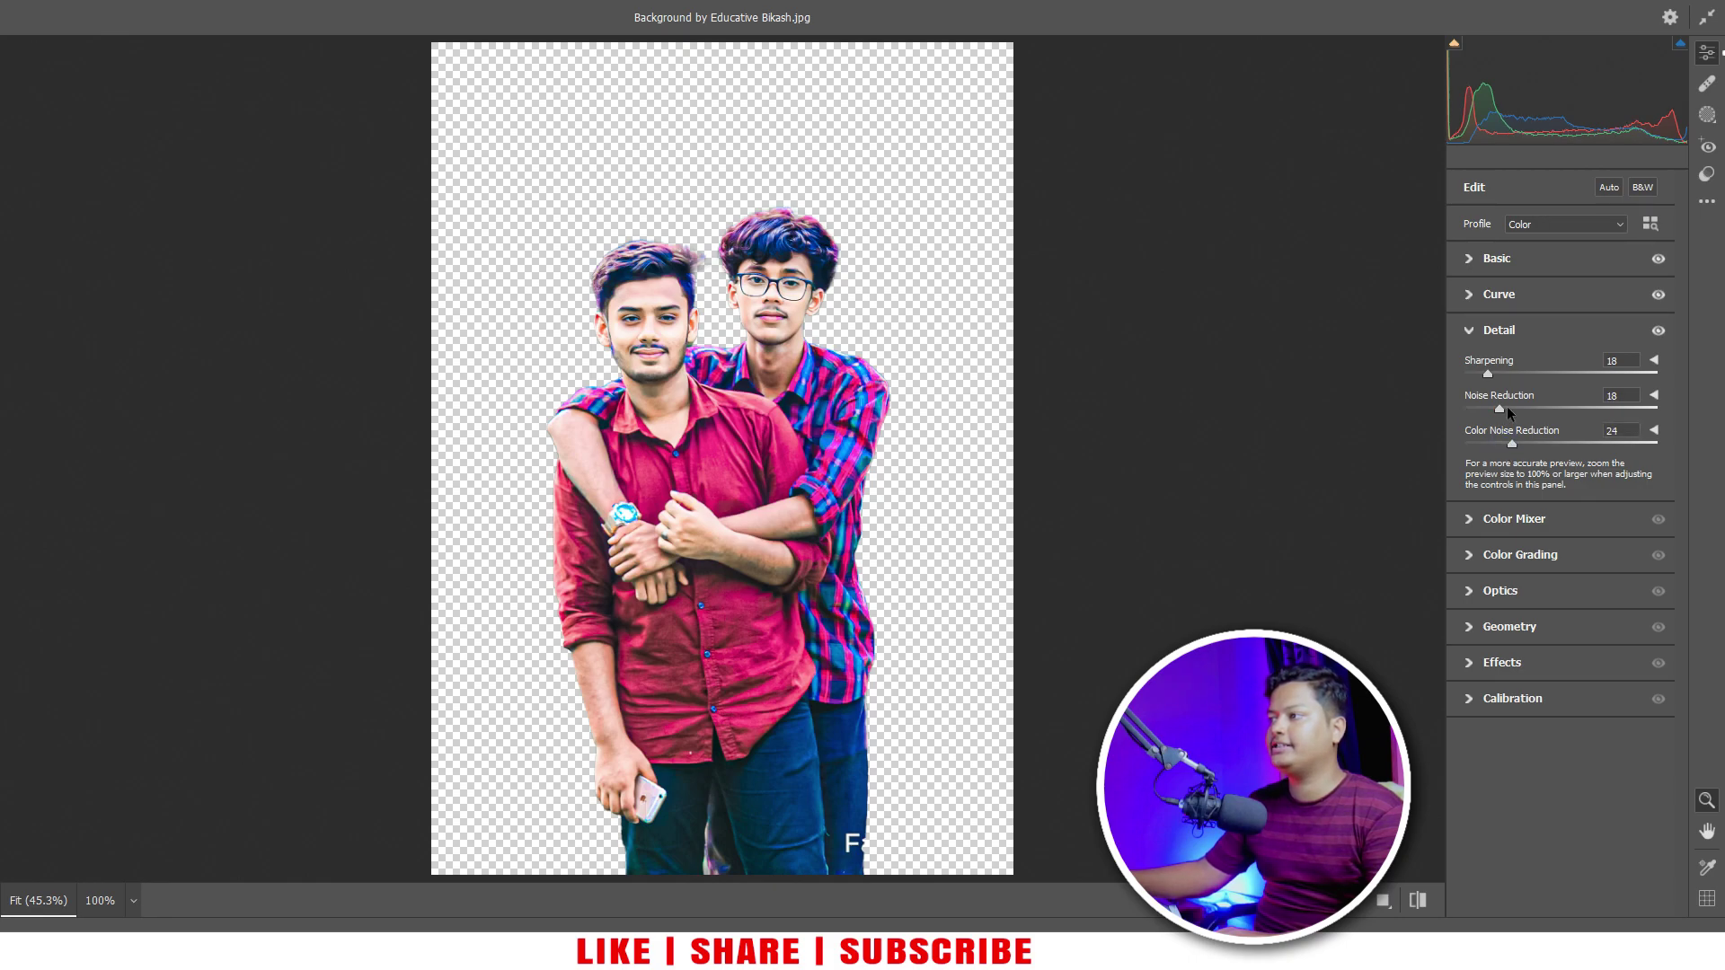
Step: Lighten the orange skin tones and set Red Saturation +30, Luminance +19 in the Color Mixer
{"action": "left_click", "coordinate": [1525, 525]}
{"action": "left_click", "coordinate": [1533, 490]}
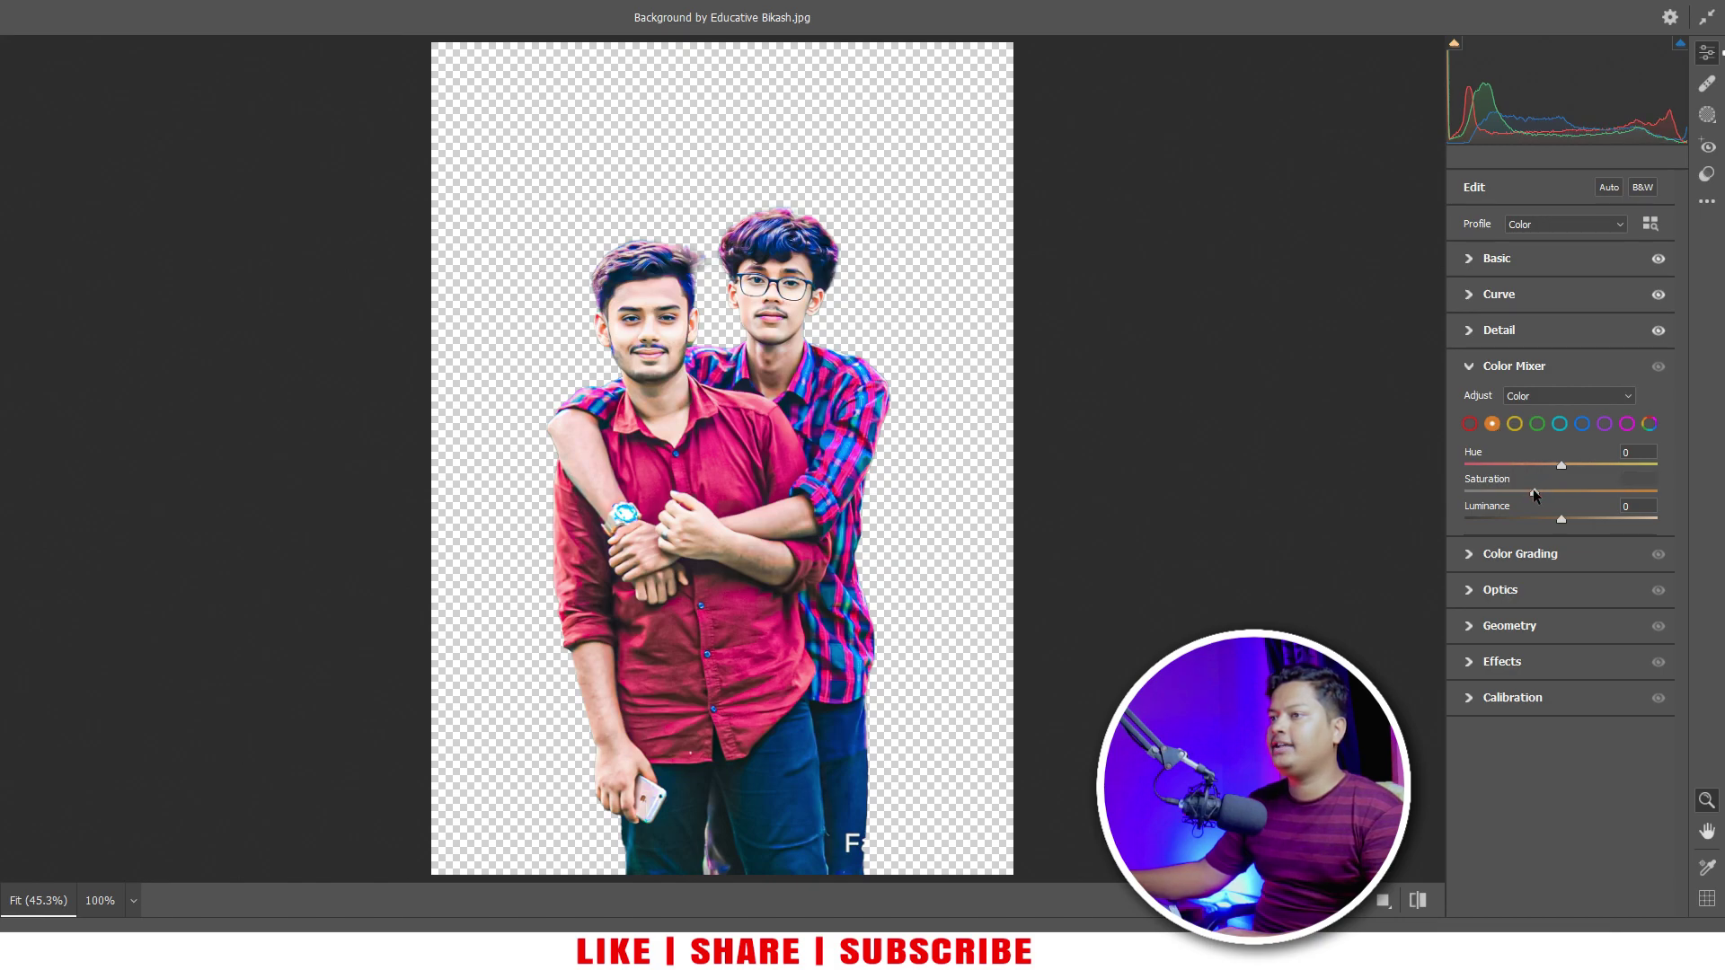
{"action": "left_click_drag", "start_coordinate": [1564, 519], "coordinate": [1592, 519]}
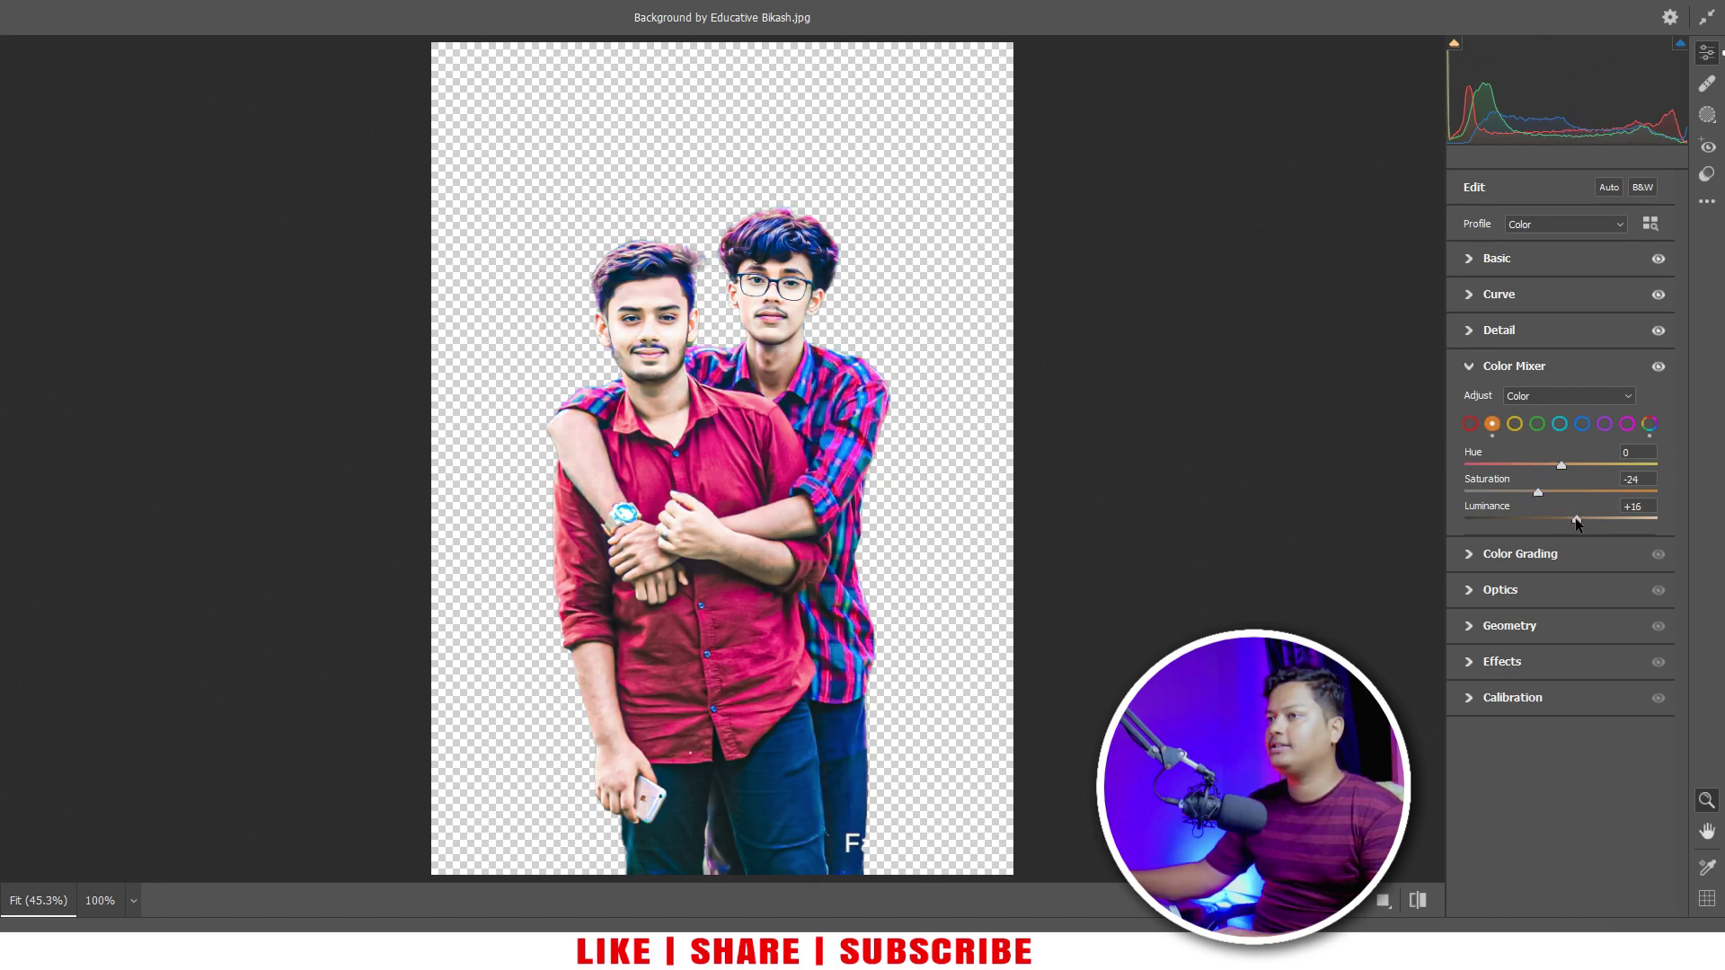
{"action": "left_click", "coordinate": [1471, 423]}
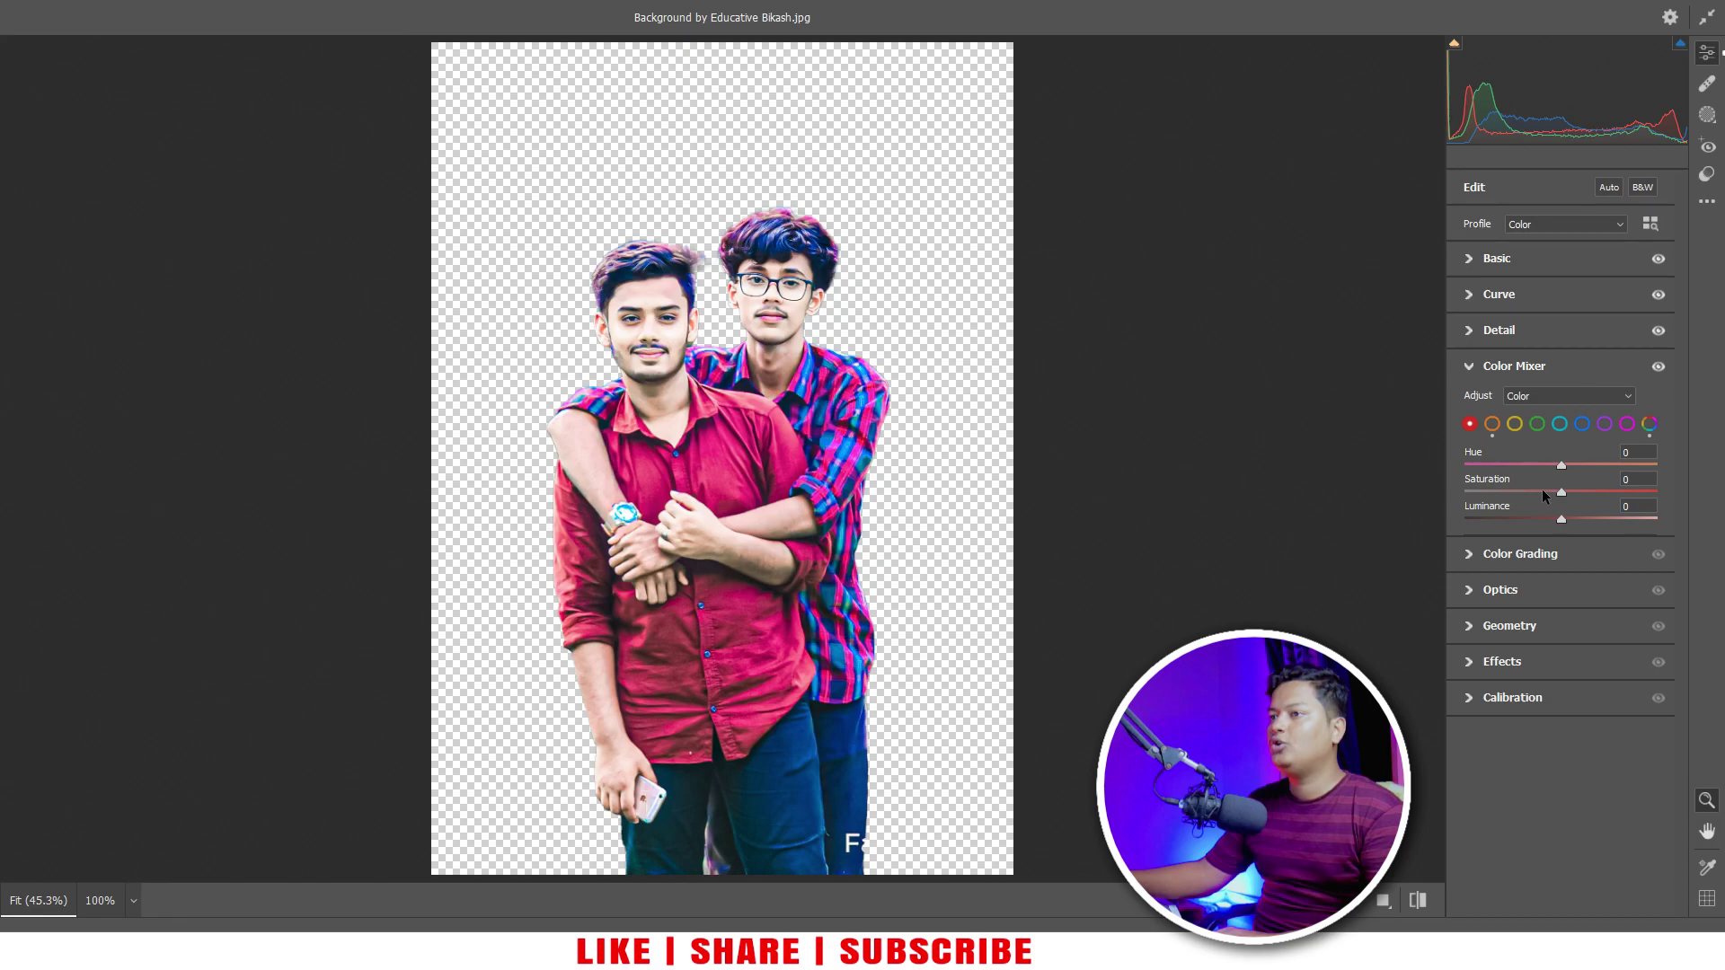
{"action": "left_click", "coordinate": [1543, 491]}
{"action": "left_click_drag", "start_coordinate": [1542, 491], "coordinate": [1544, 491]}
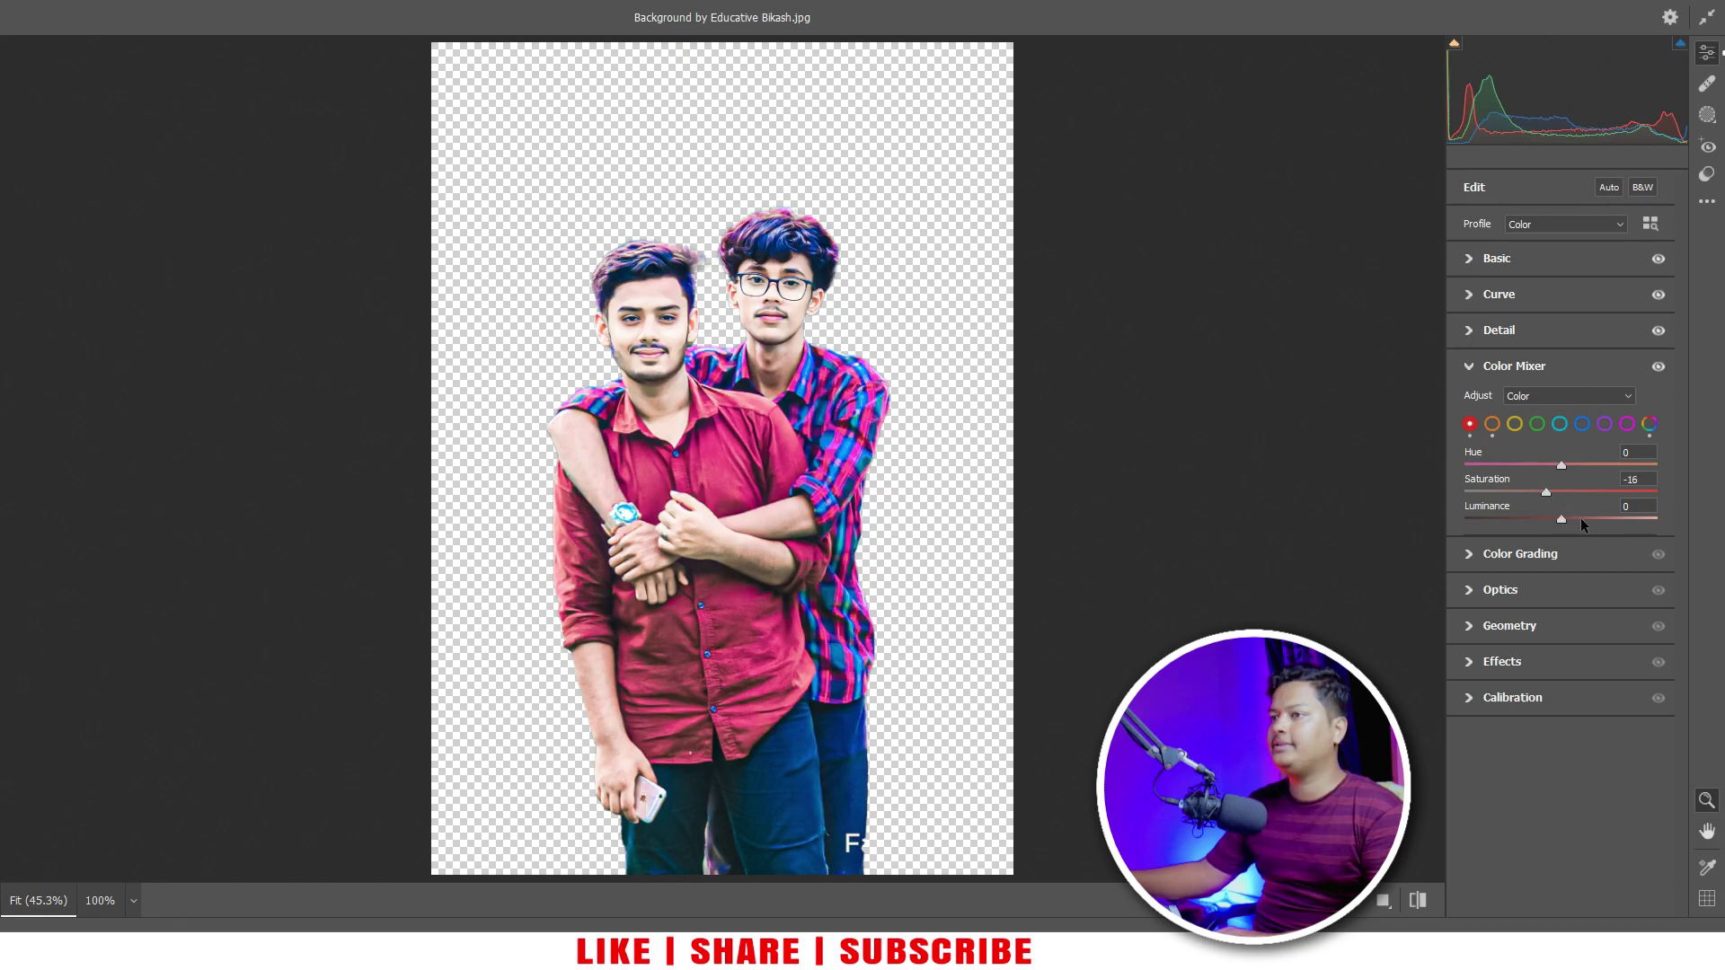
{"action": "left_click", "coordinate": [1581, 519]}
{"action": "left_click", "coordinate": [1587, 492]}
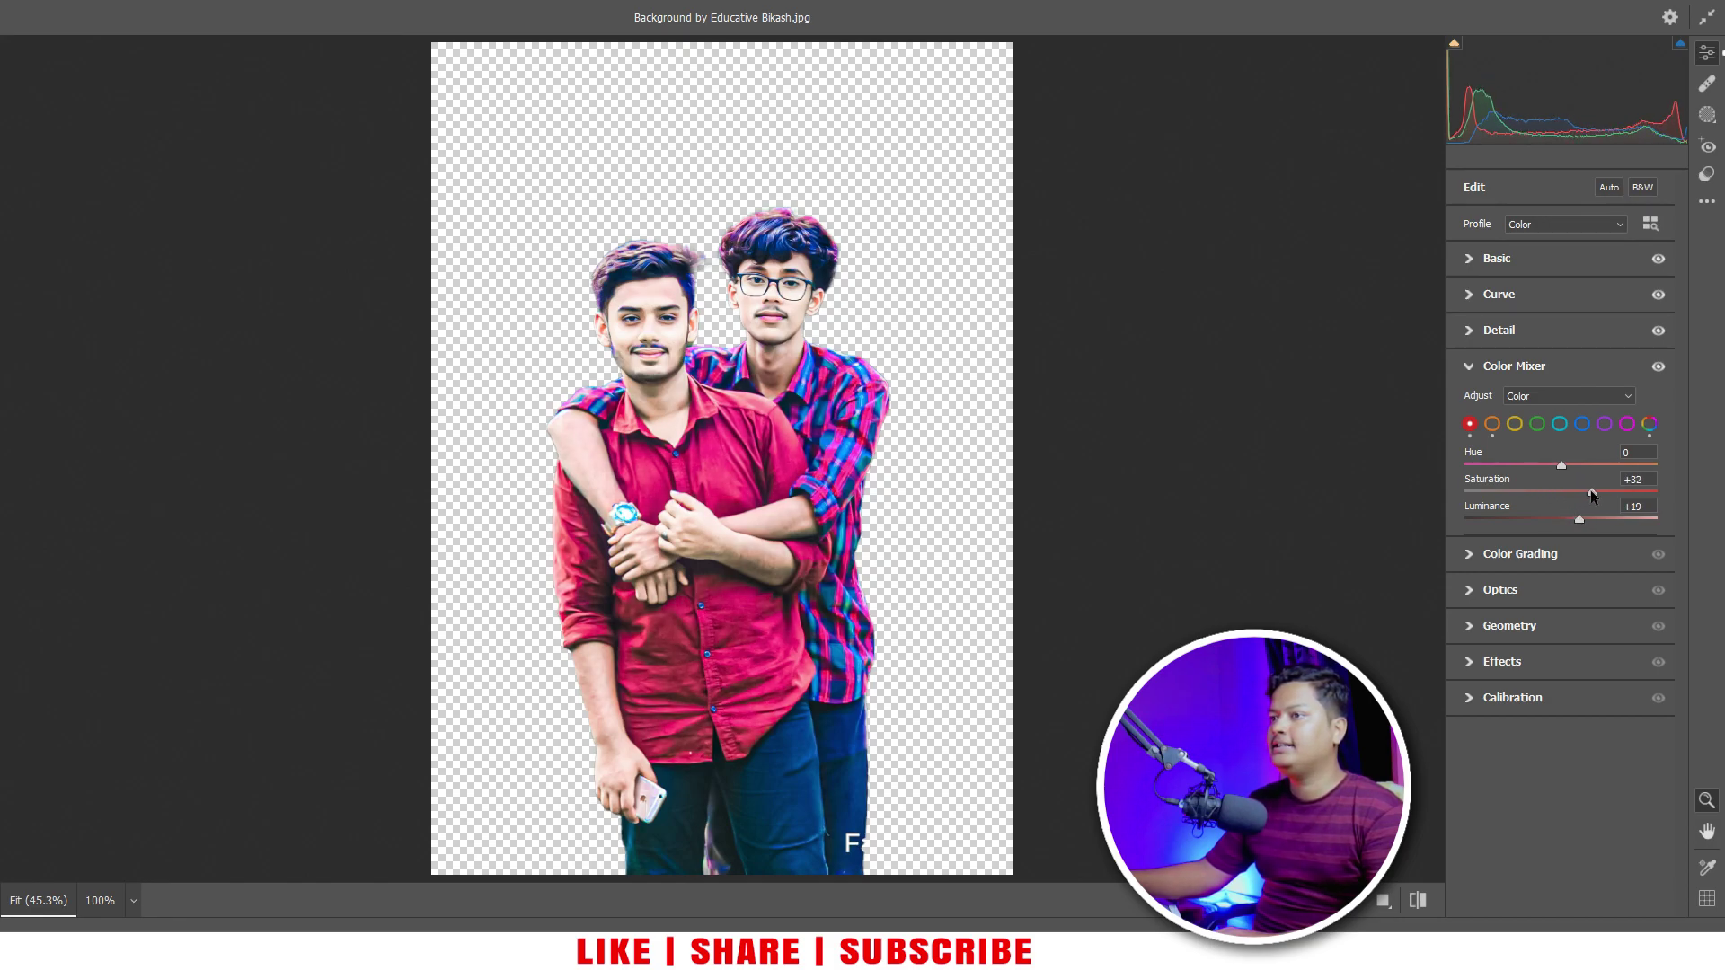
{"action": "left_click_drag", "start_coordinate": [1133, 469], "coordinate": [1240, 485]}
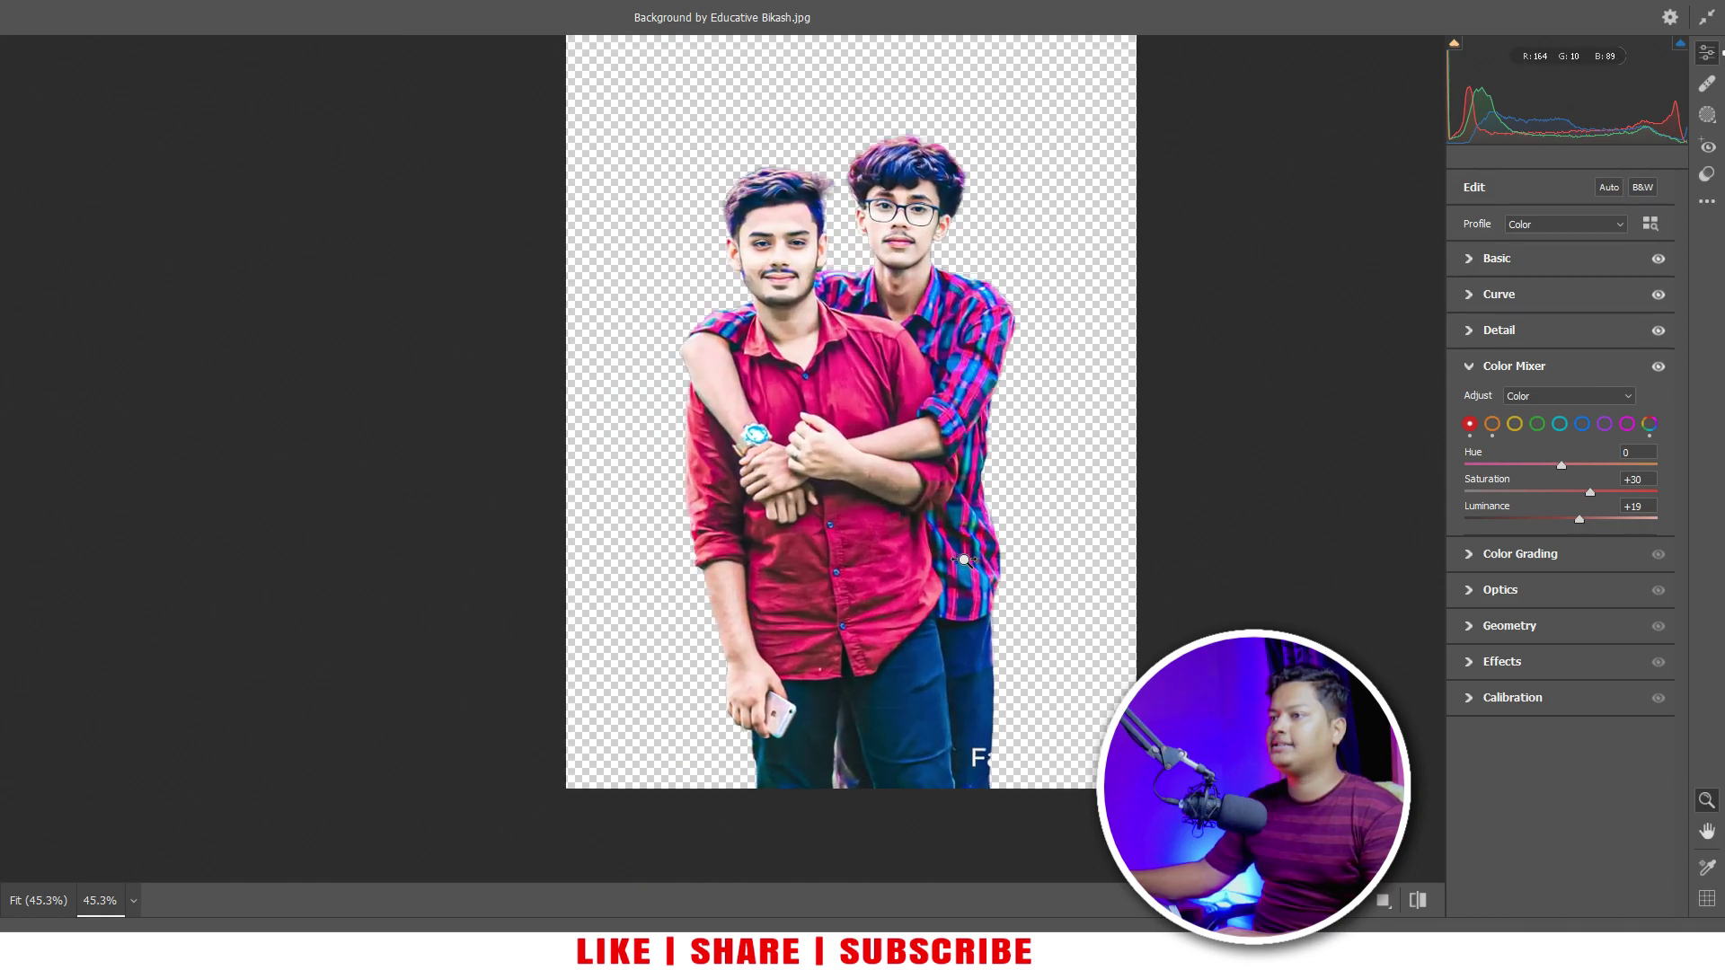
Step: Set Red Primary saturation to +26 in Calibration and apply the Camera Raw filter
{"action": "left_click", "coordinate": [1527, 699]}
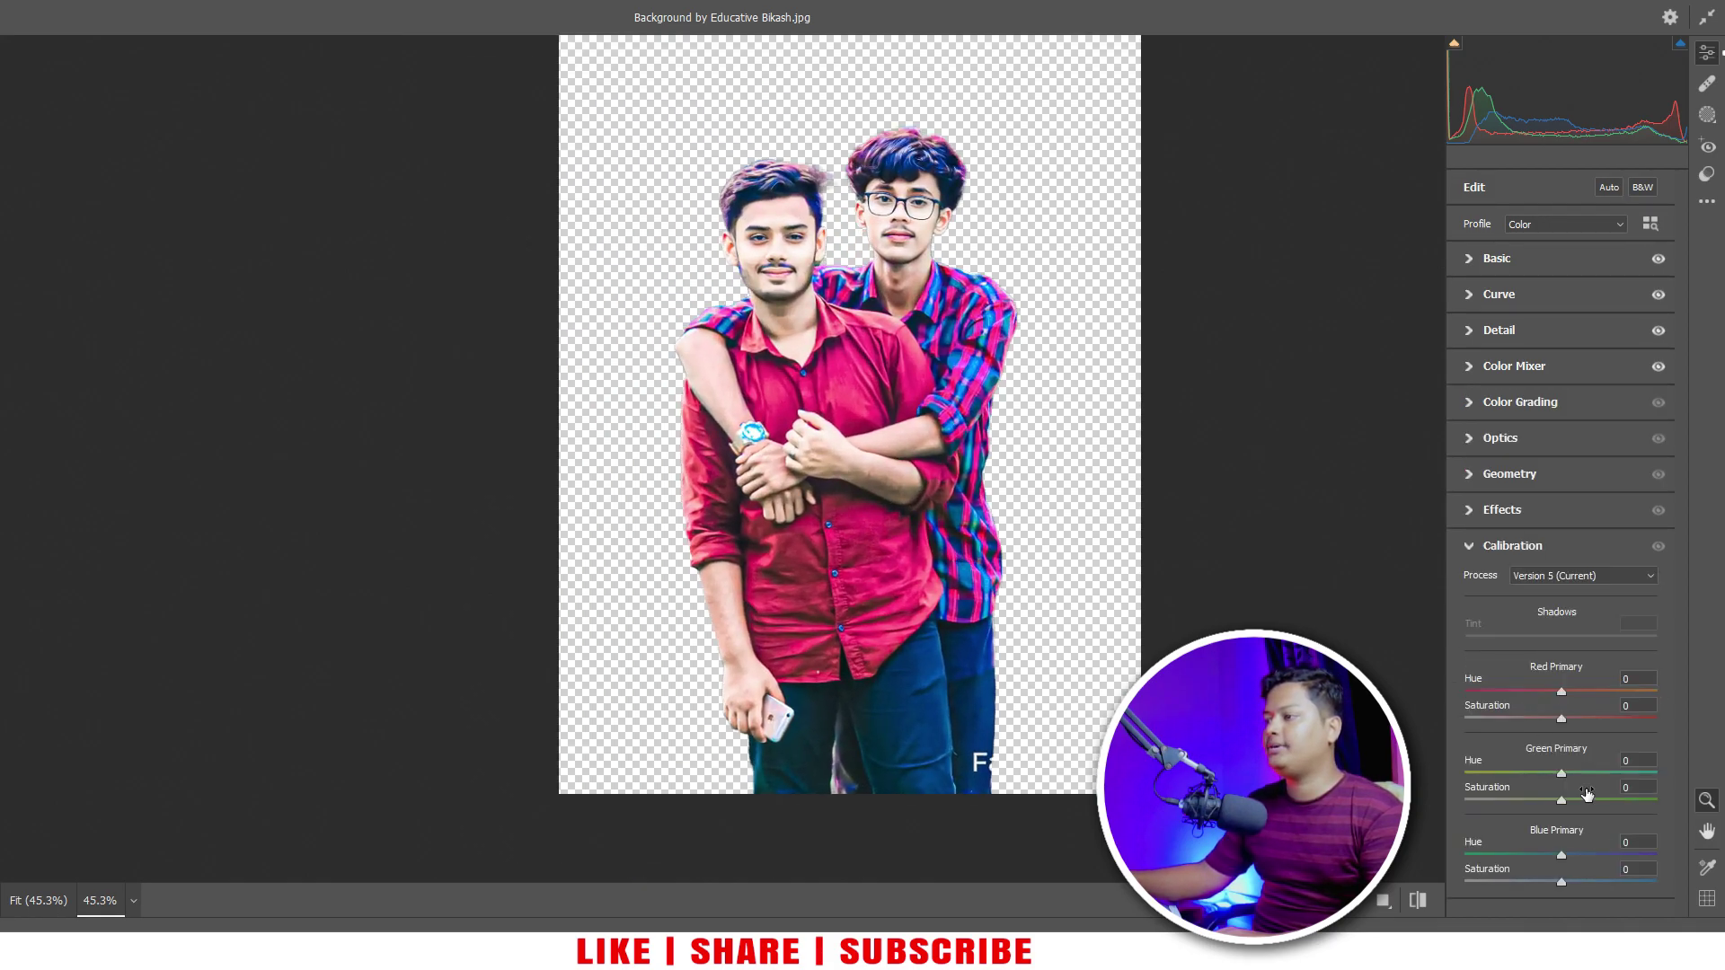
{"action": "left_click", "coordinate": [1589, 716]}
{"action": "left_click_drag", "start_coordinate": [1587, 719], "coordinate": [1584, 716]}
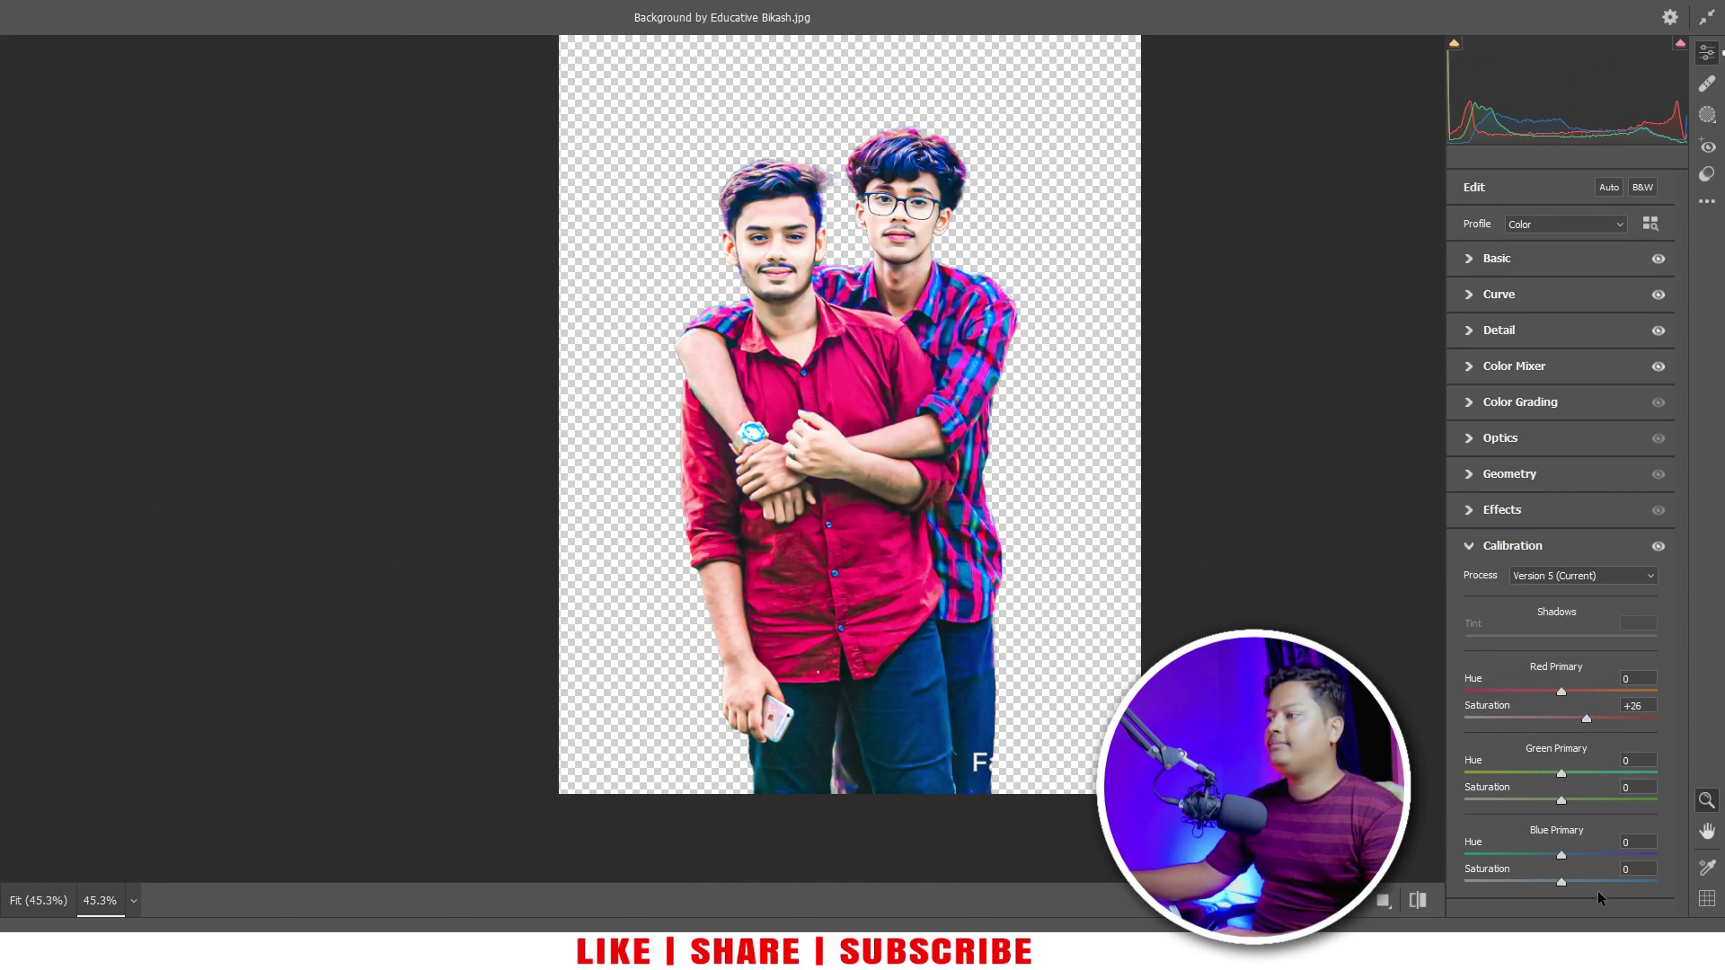
{"action": "key", "text": "Return"}
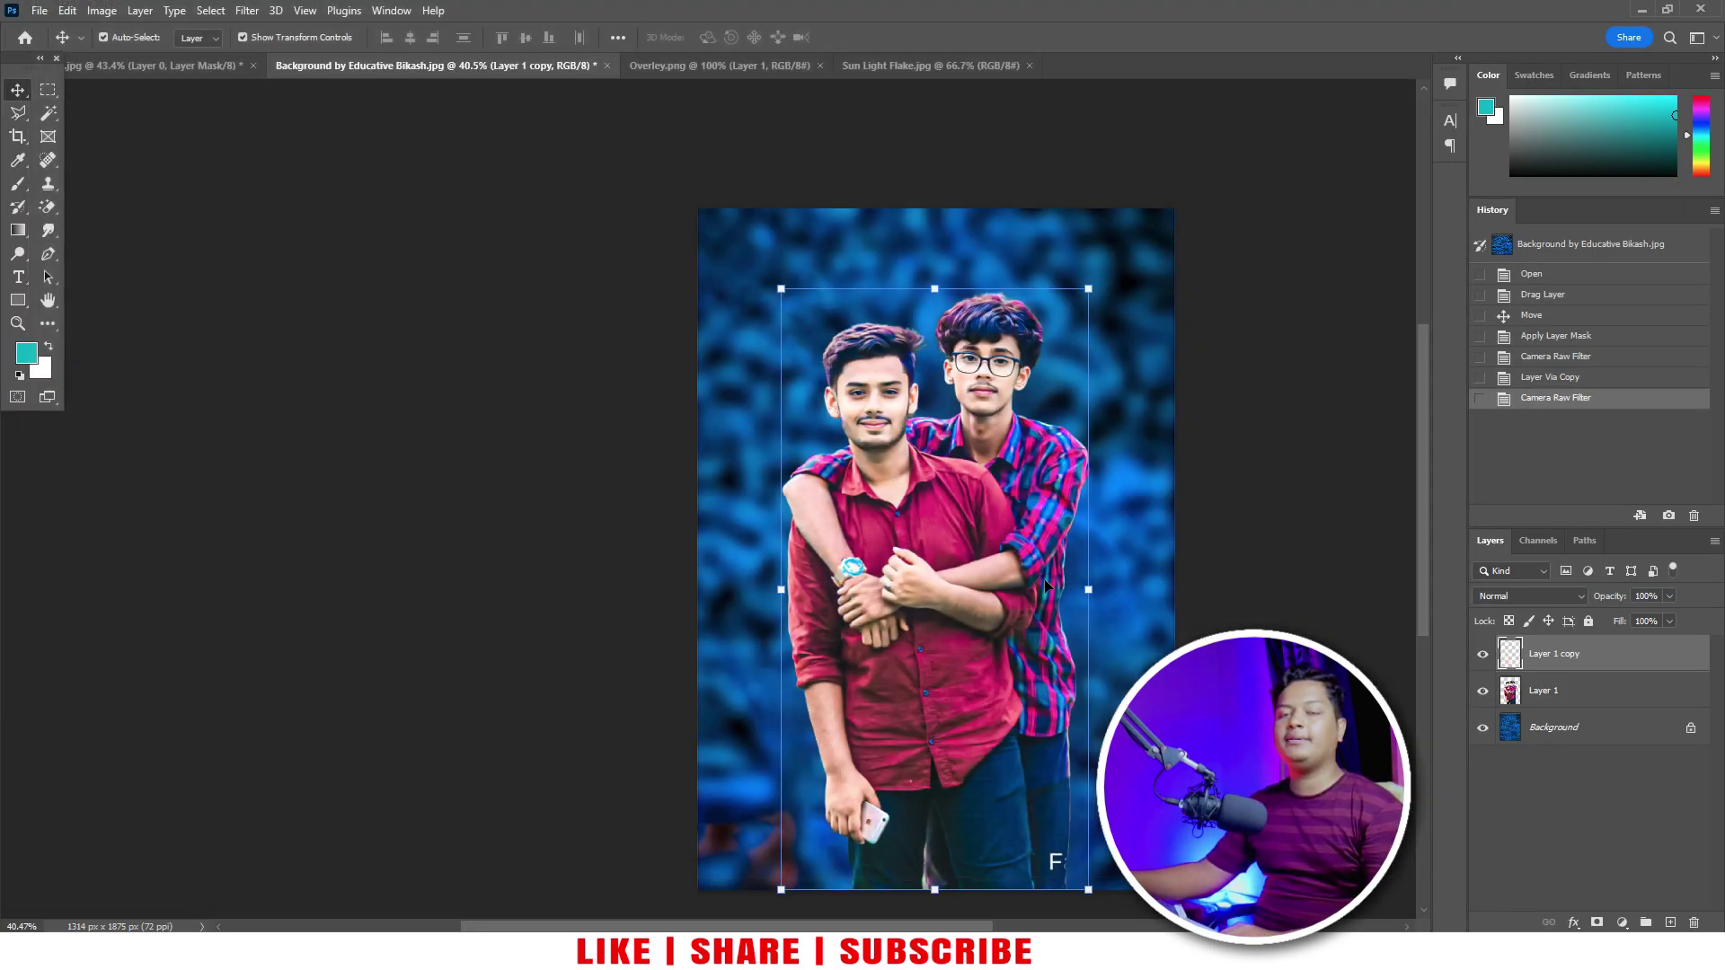
Step: Drag the Overley.png overlay into the composite as Layer 2 across the lower half
{"action": "left_click_drag", "start_coordinate": [1052, 564], "coordinate": [987, 416]}
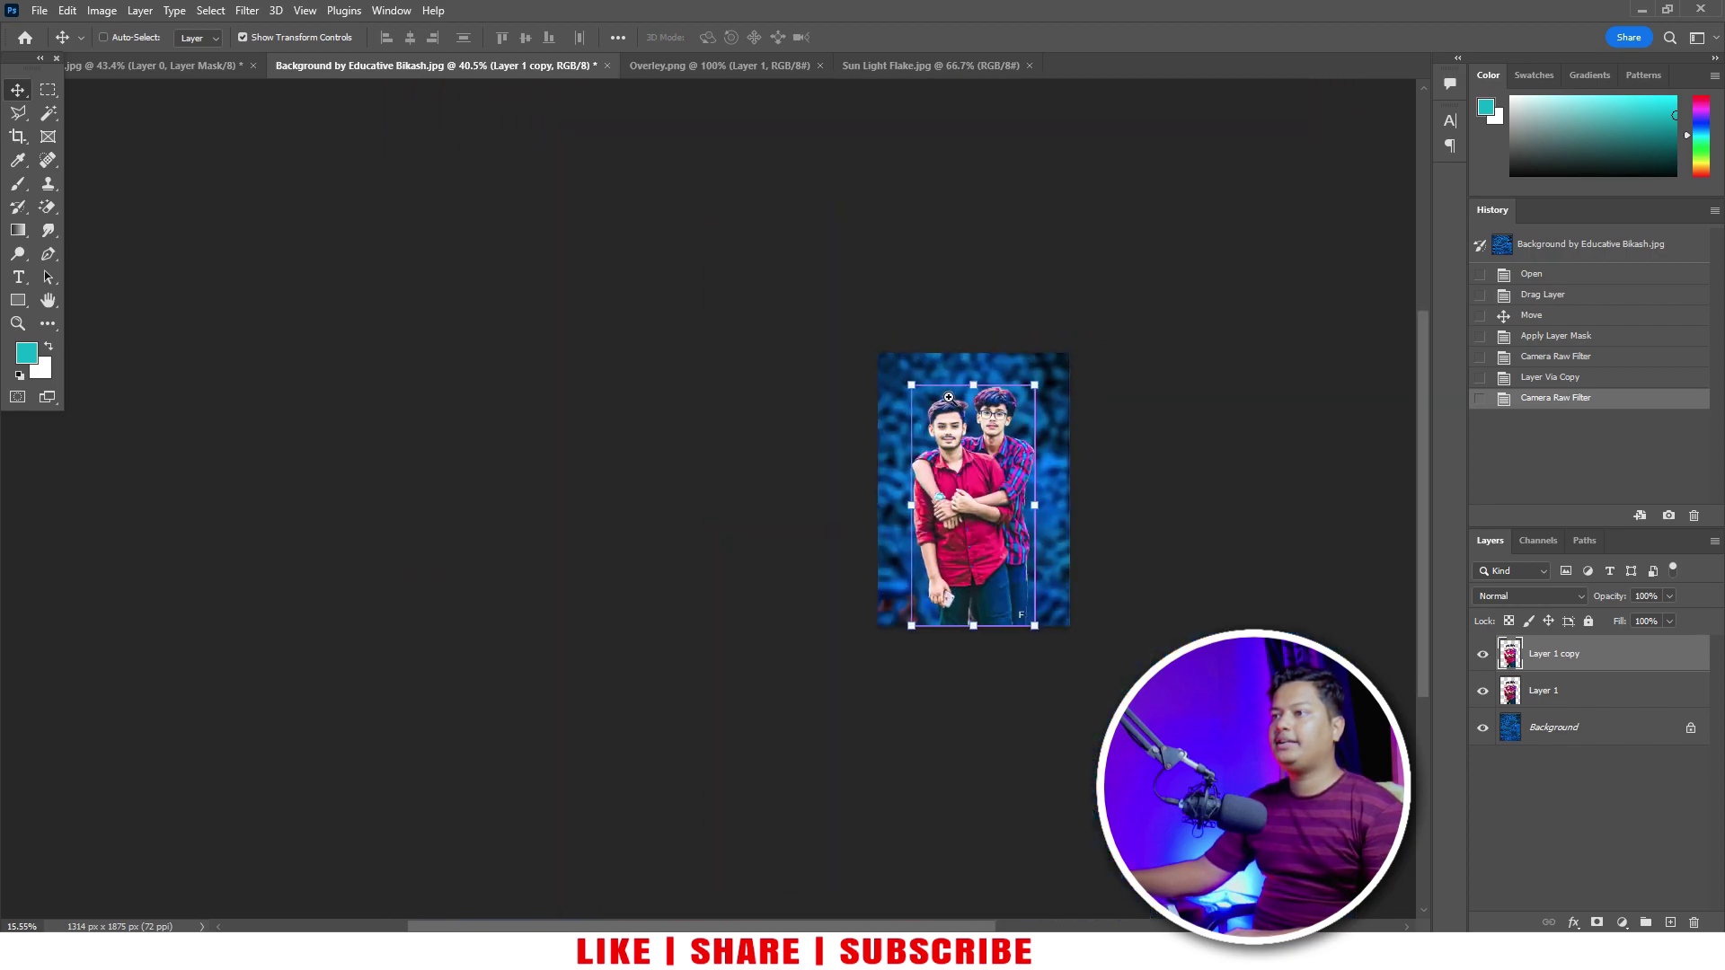
{"action": "left_click", "coordinate": [694, 63]}
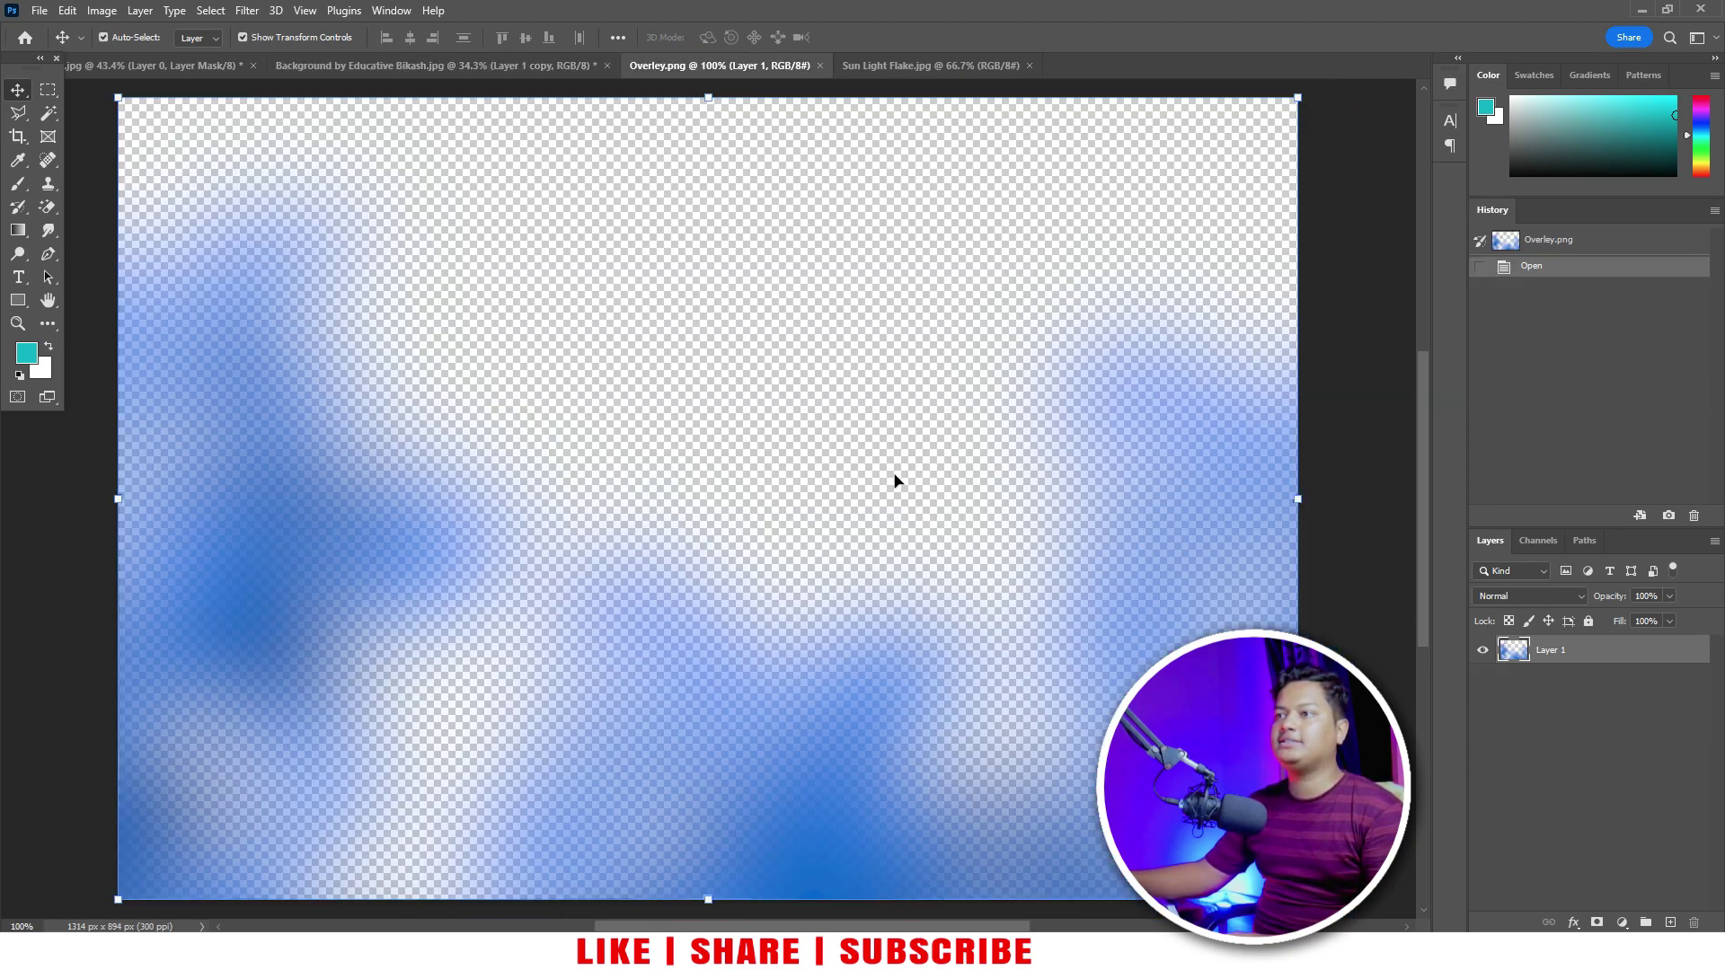
{"action": "mouse_move", "coordinate": [1078, 586]}
{"action": "left_mouse_down"}
{"action": "mouse_move", "coordinate": [257, 61]}
{"action": "mouse_move", "coordinate": [848, 485]}
{"action": "left_mouse_up"}
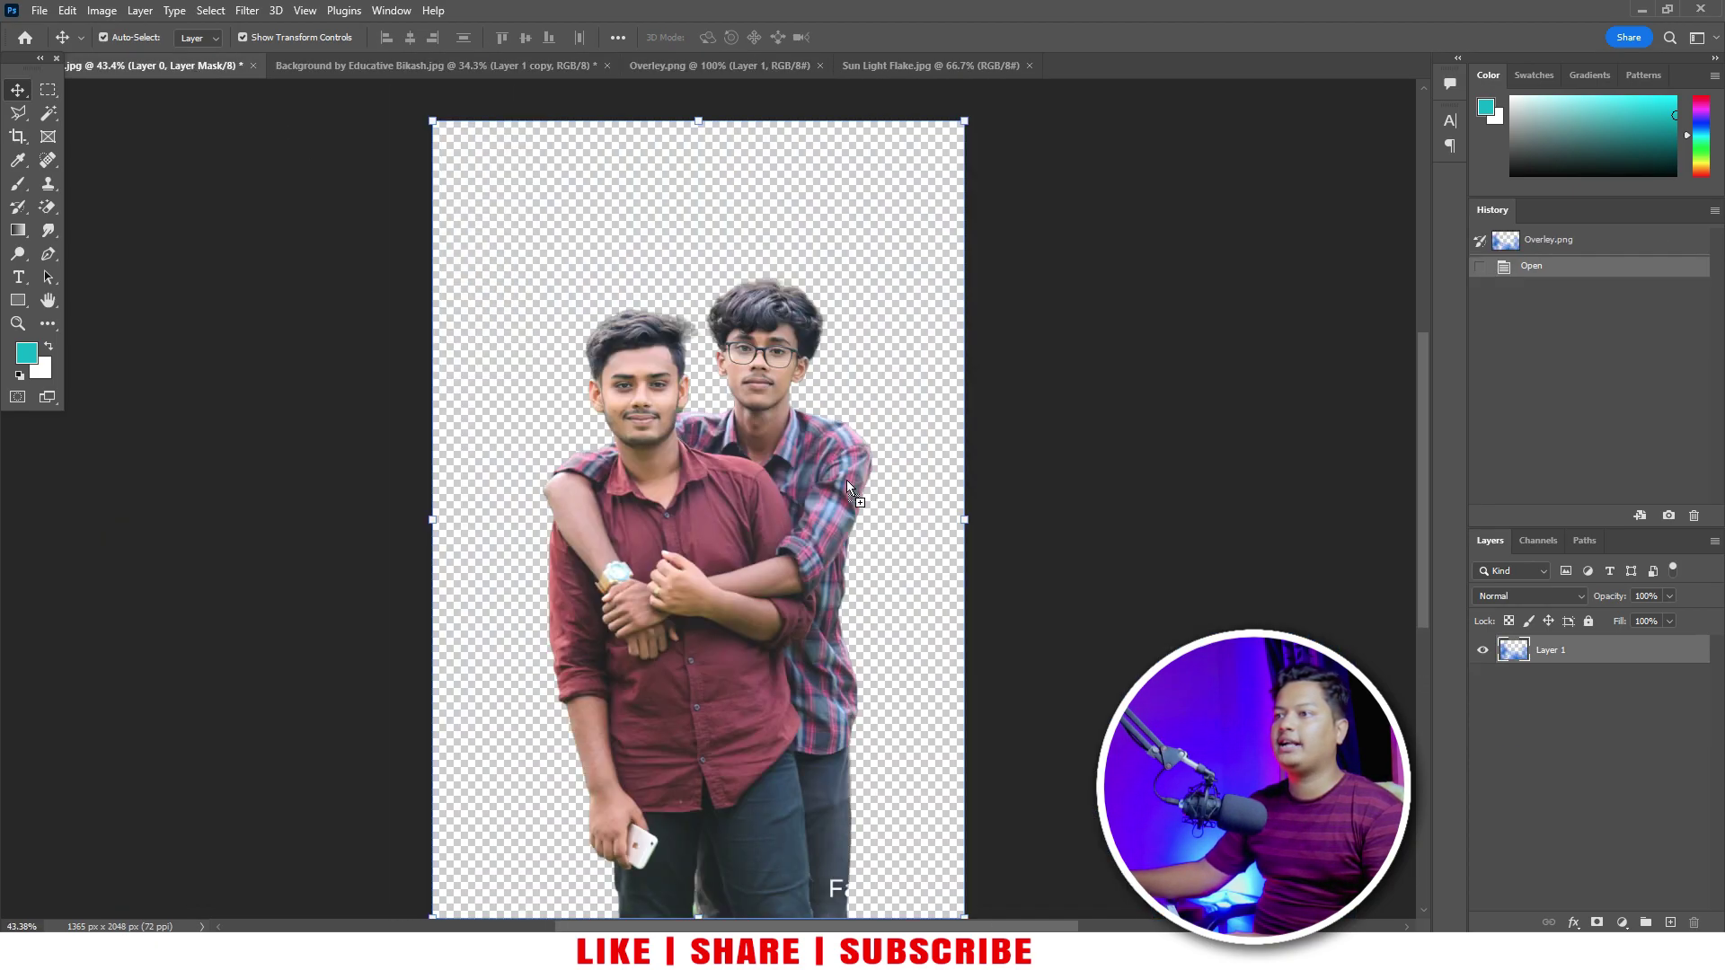
{"action": "mouse_move", "coordinate": [543, 69]}
{"action": "left_mouse_down"}
{"action": "mouse_move", "coordinate": [962, 692]}
{"action": "mouse_move", "coordinate": [979, 746]}
{"action": "left_mouse_up"}
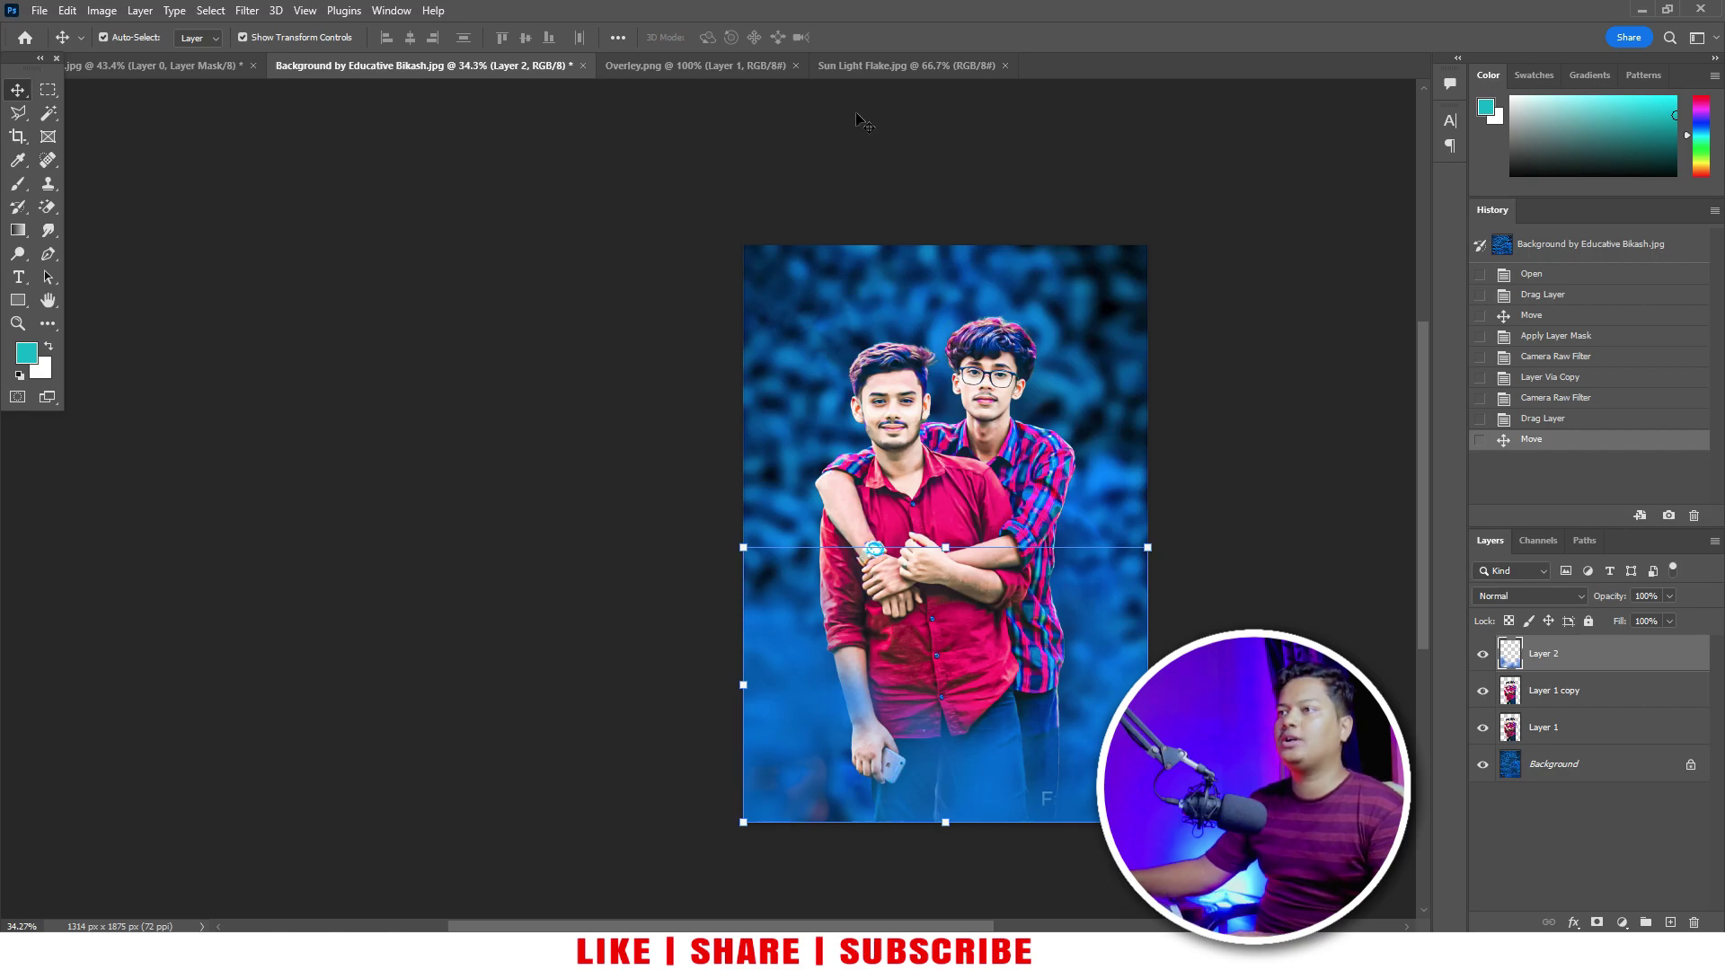
{"action": "left_click", "coordinate": [899, 65]}
{"action": "scroll", "coordinate": [261, 94], "scroll_direction": "up", "scroll_amount": 1}
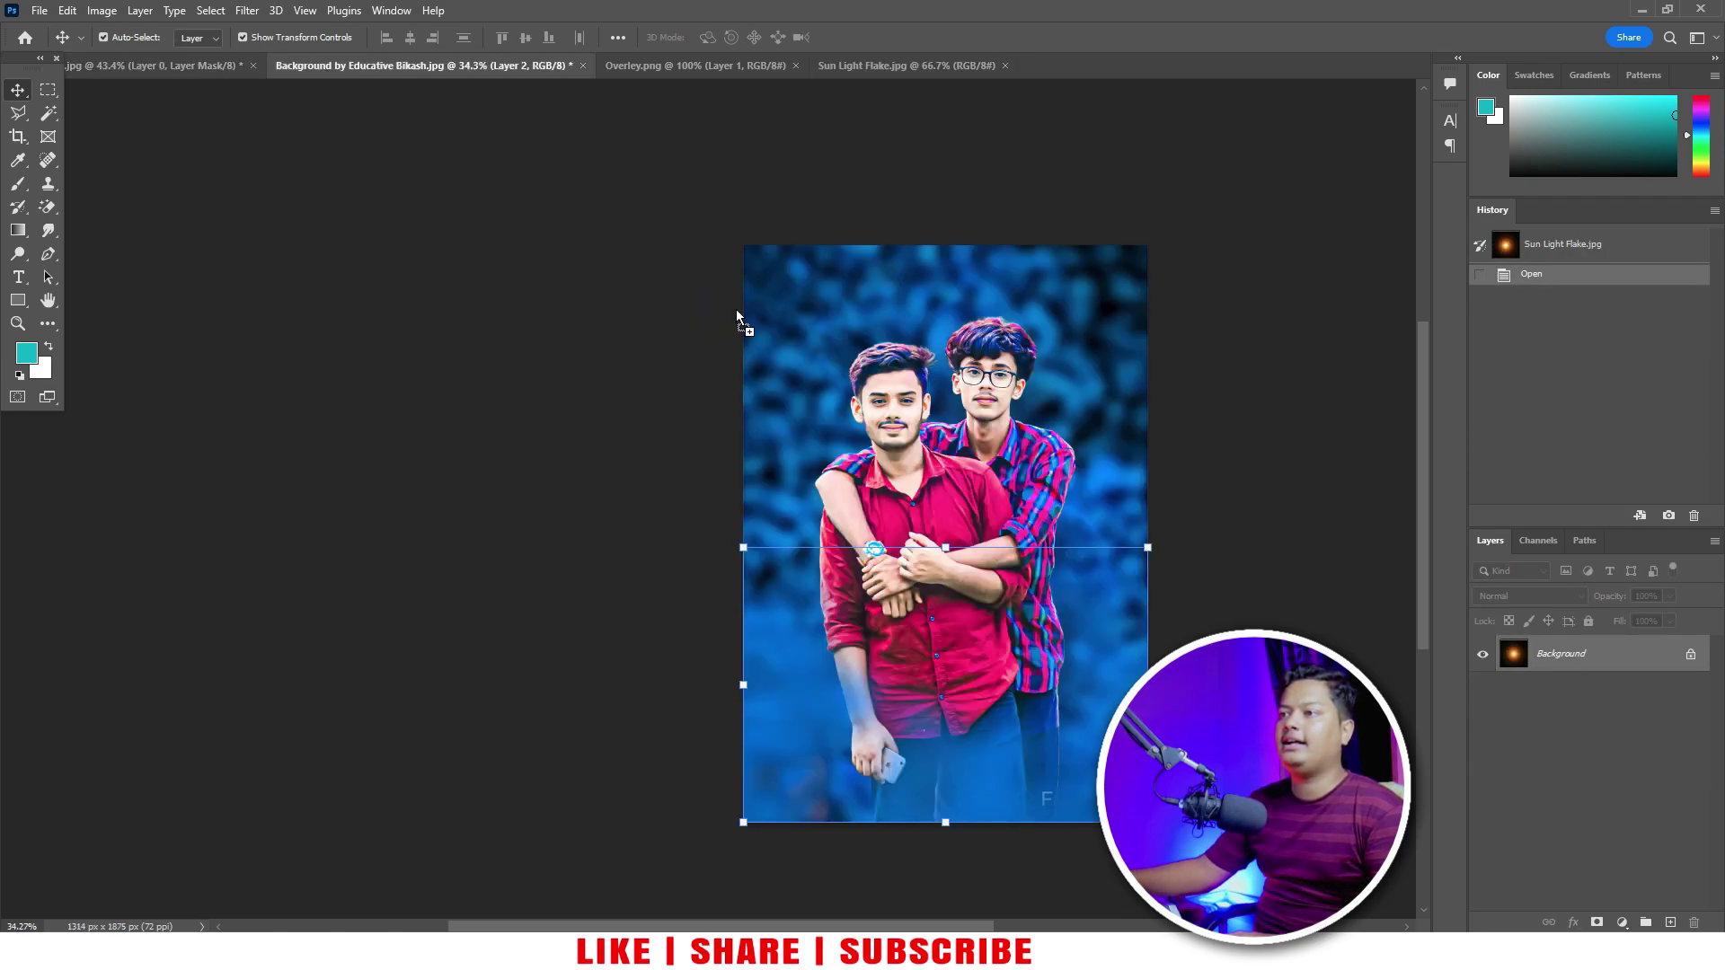
Step: Place the sun flare as Layer 3, scaled to about 121%, positioned low, in Screen mode
{"action": "mouse_move", "coordinate": [132, 60]}
{"action": "left_mouse_down"}
{"action": "mouse_move", "coordinate": [1112, 513]}
{"action": "mouse_move", "coordinate": [1123, 674]}
{"action": "left_mouse_up"}
{"action": "left_click_drag", "start_coordinate": [1137, 527], "coordinate": [1123, 239]}
{"action": "left_click_drag", "start_coordinate": [996, 505], "coordinate": [1087, 676]}
{"action": "key", "text": "Return"}
{"action": "left_click", "coordinate": [1496, 596]}
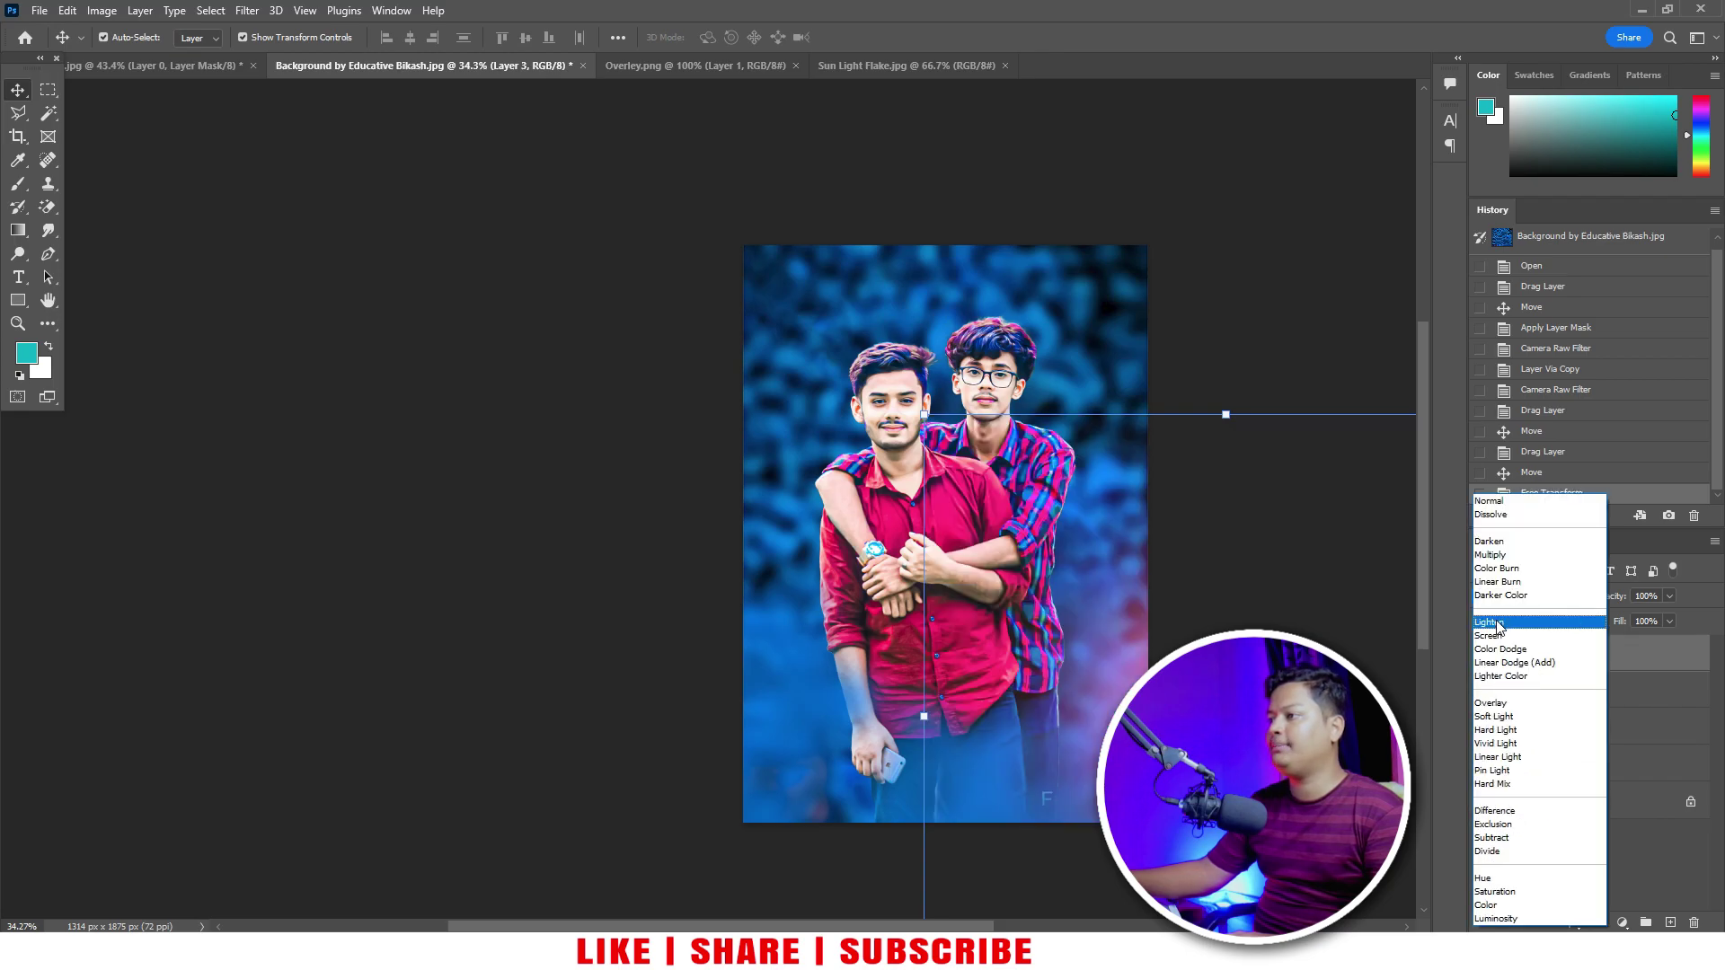
{"action": "left_click", "coordinate": [1488, 635]}
{"action": "mouse_move", "coordinate": [1135, 651]}
{"action": "left_mouse_down"}
{"action": "mouse_move", "coordinate": [1045, 683]}
{"action": "mouse_move", "coordinate": [1087, 701]}
{"action": "left_mouse_up"}
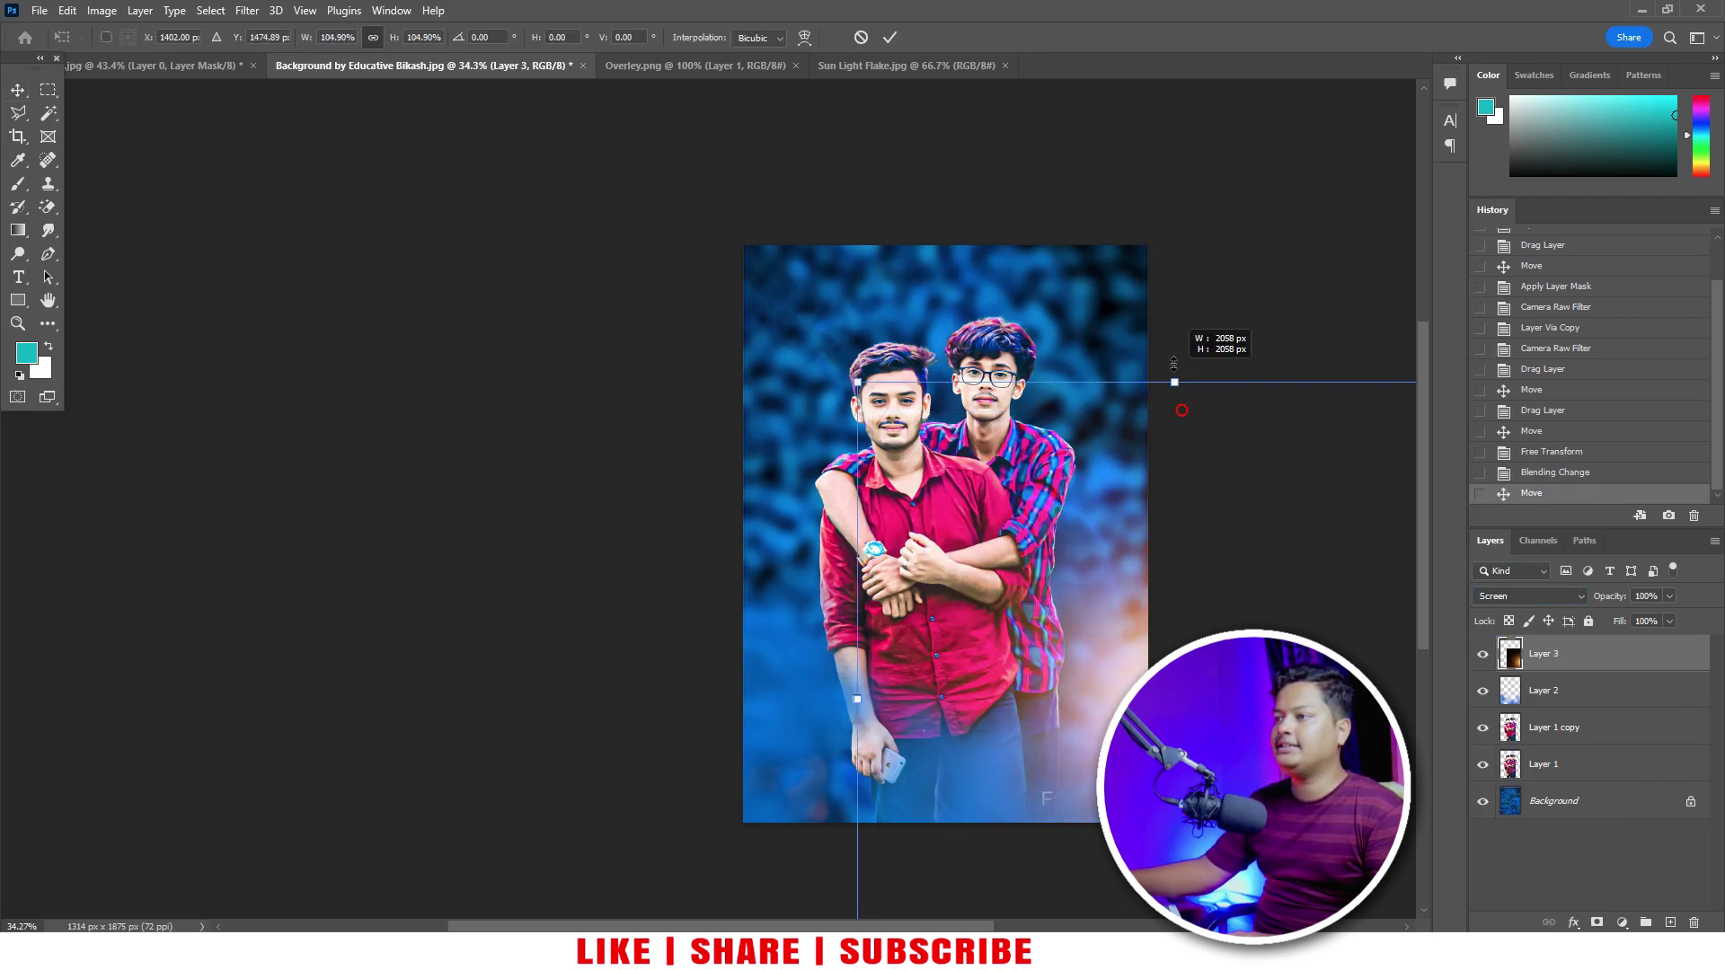
{"action": "left_click_drag", "start_coordinate": [1187, 411], "coordinate": [1187, 269]}
{"action": "left_click_drag", "start_coordinate": [1127, 581], "coordinate": [1133, 650]}
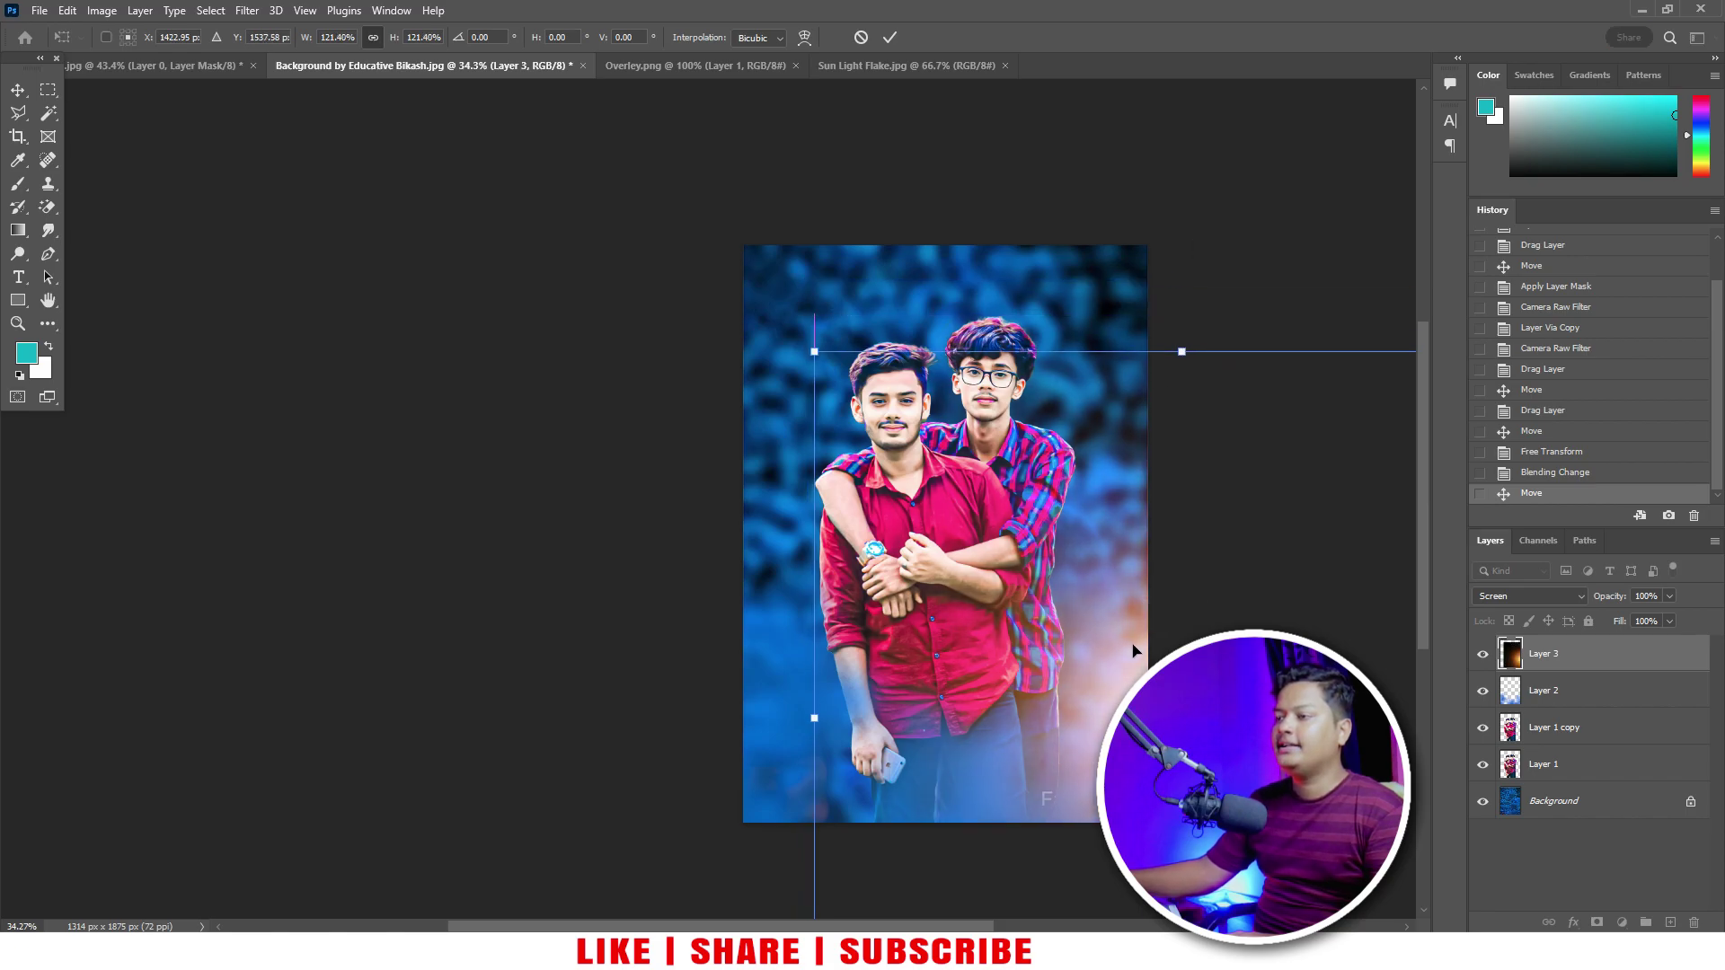
{"action": "key", "text": "Return"}
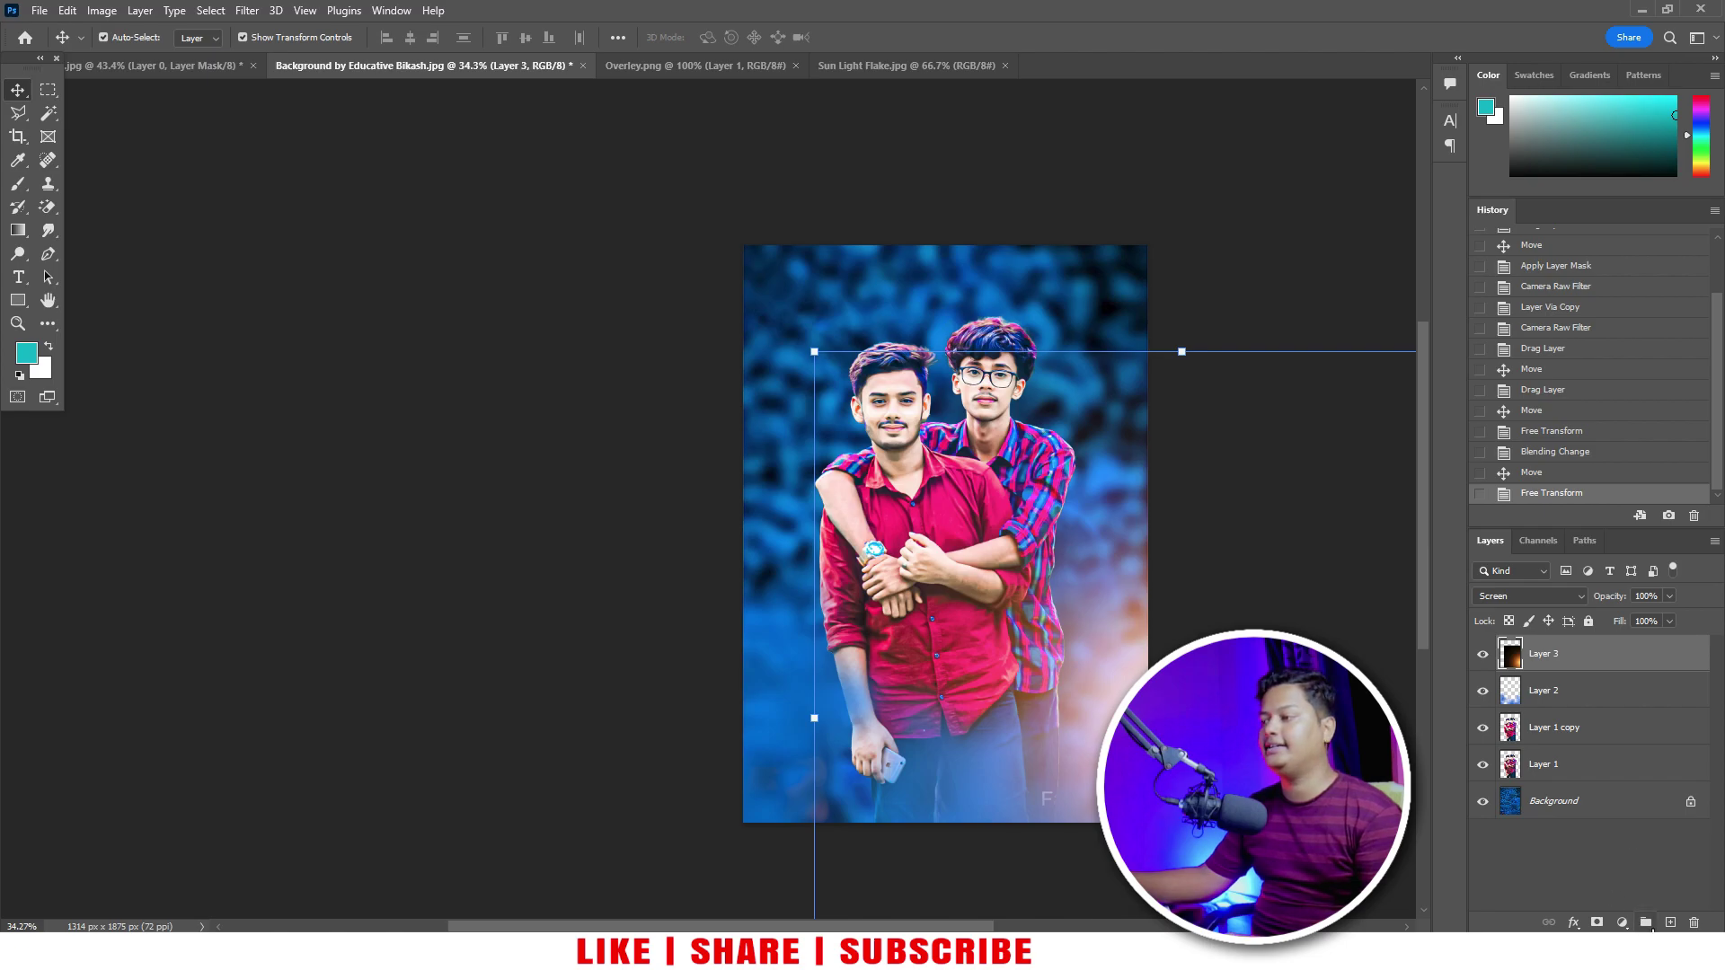
Step: Add a Hue/Saturation adjustment clipped to the flare with Saturation -100
{"action": "left_click", "coordinate": [1622, 923]}
{"action": "left_click", "coordinate": [1630, 751]}
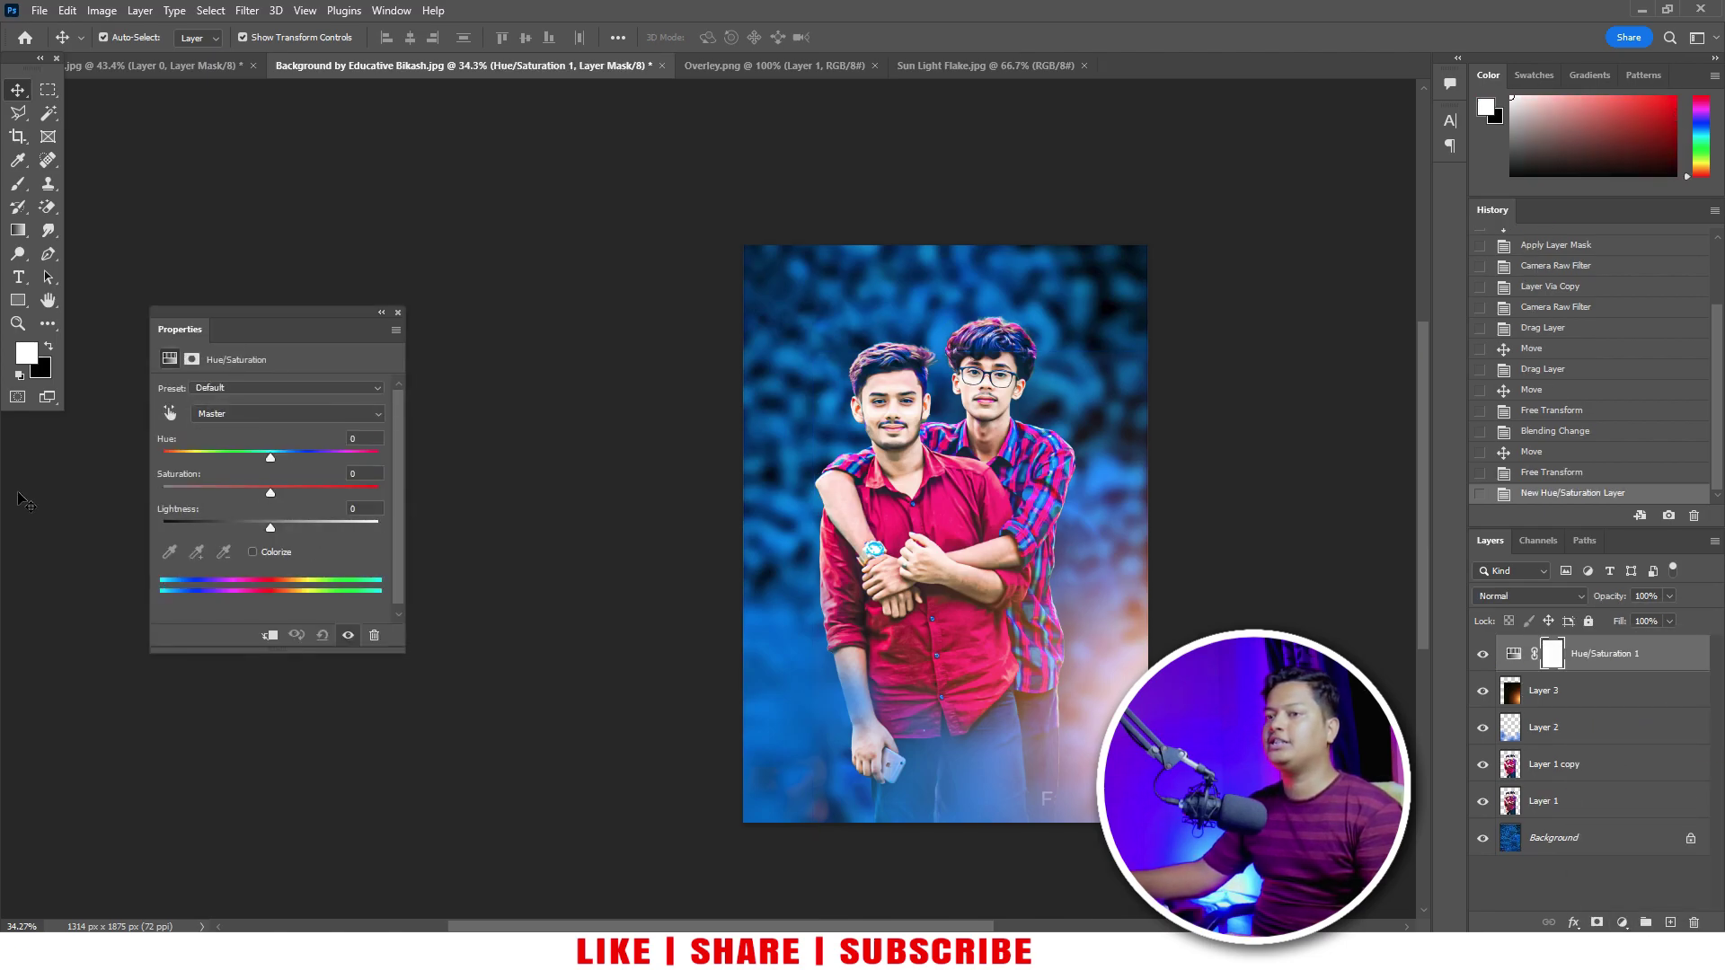
{"action": "left_click", "coordinate": [269, 635]}
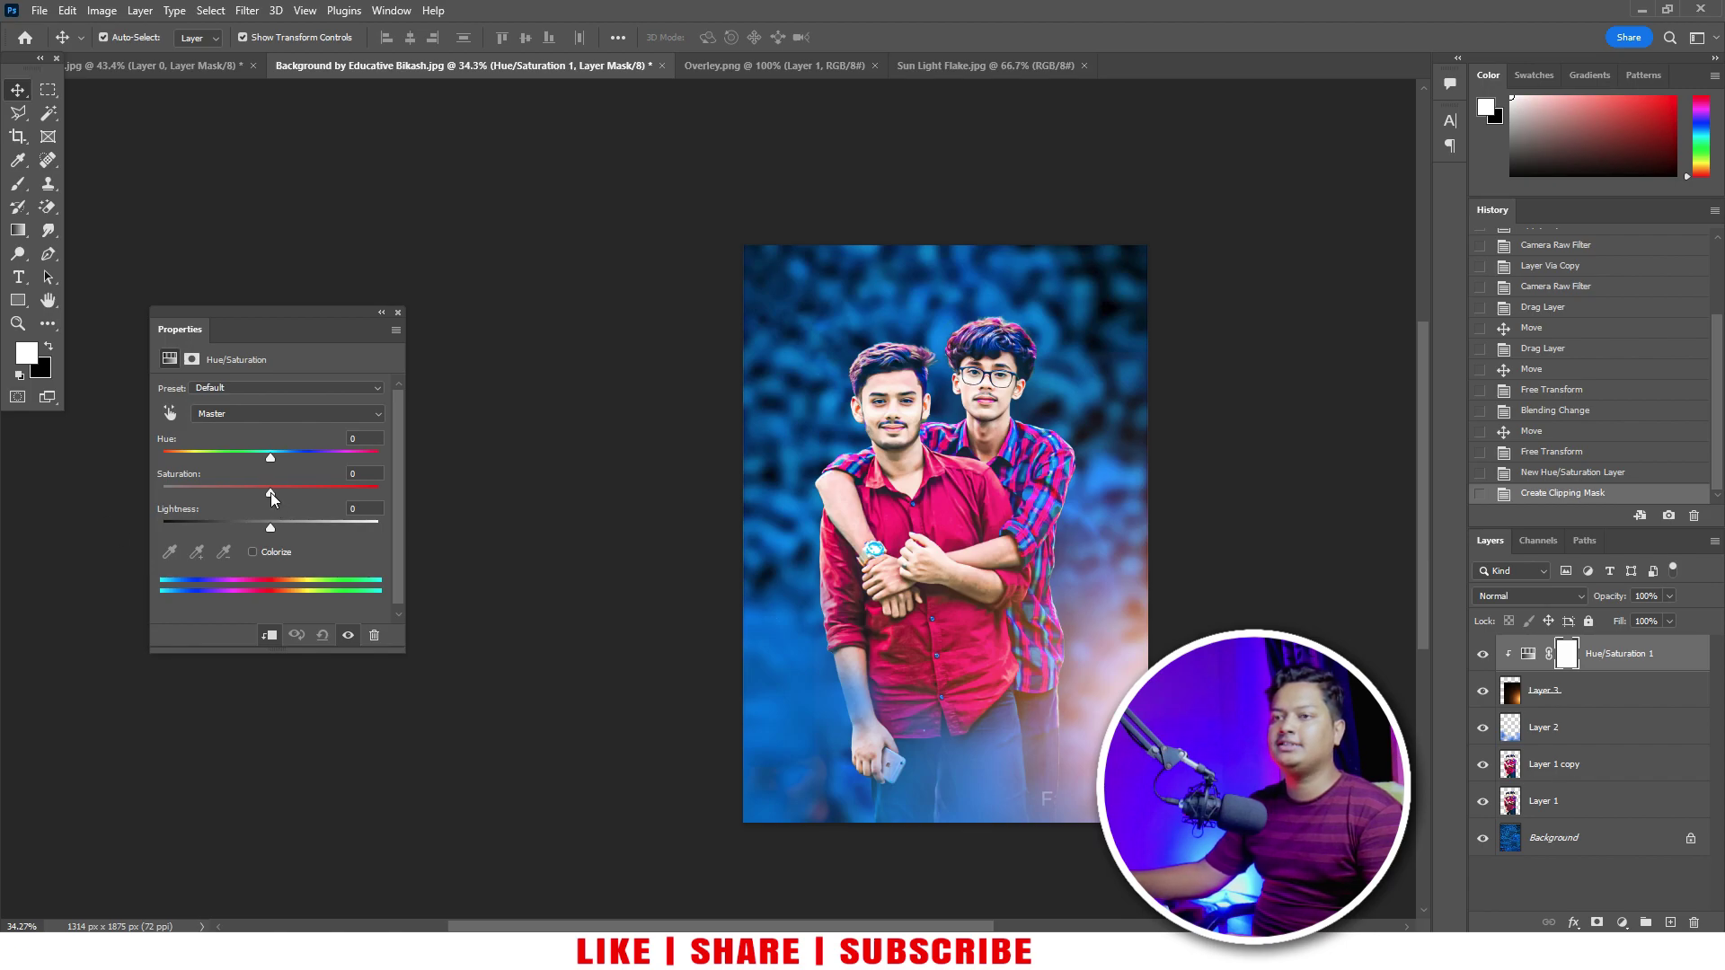
{"action": "left_click_drag", "start_coordinate": [270, 493], "coordinate": [2, 449]}
Step: Select Layer 1 copy and switch to the Smudge tool for skin smoothing
{"action": "left_click", "coordinate": [399, 313]}
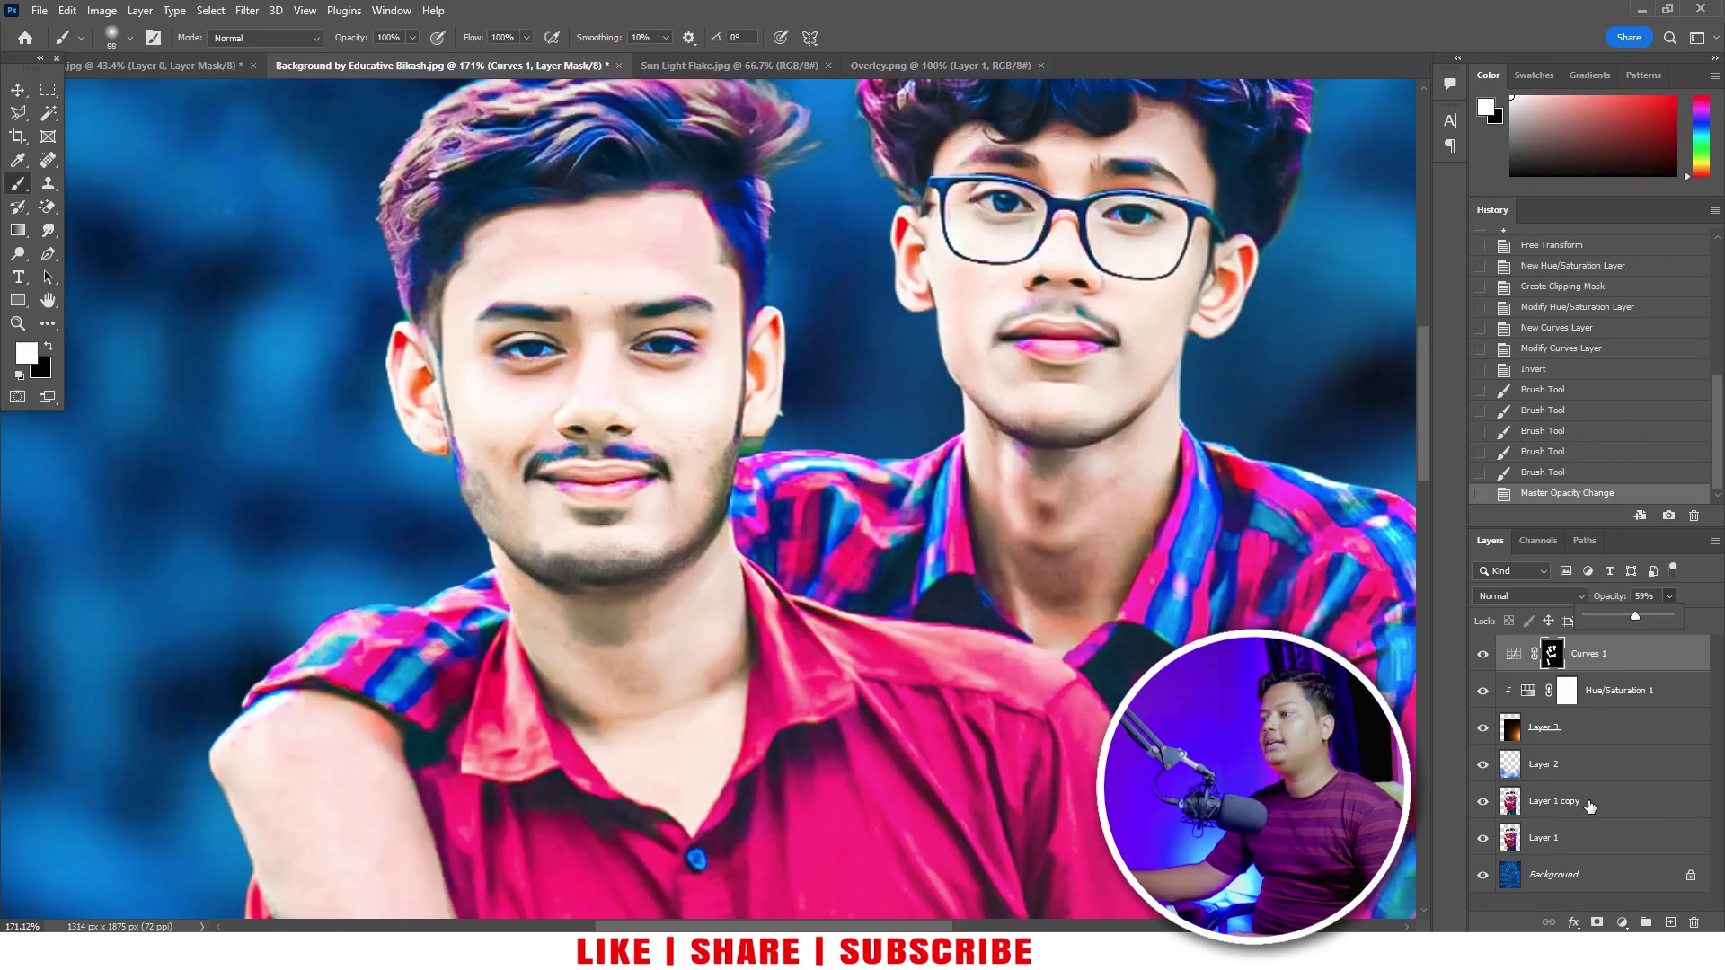
{"action": "left_click", "coordinate": [1590, 806]}
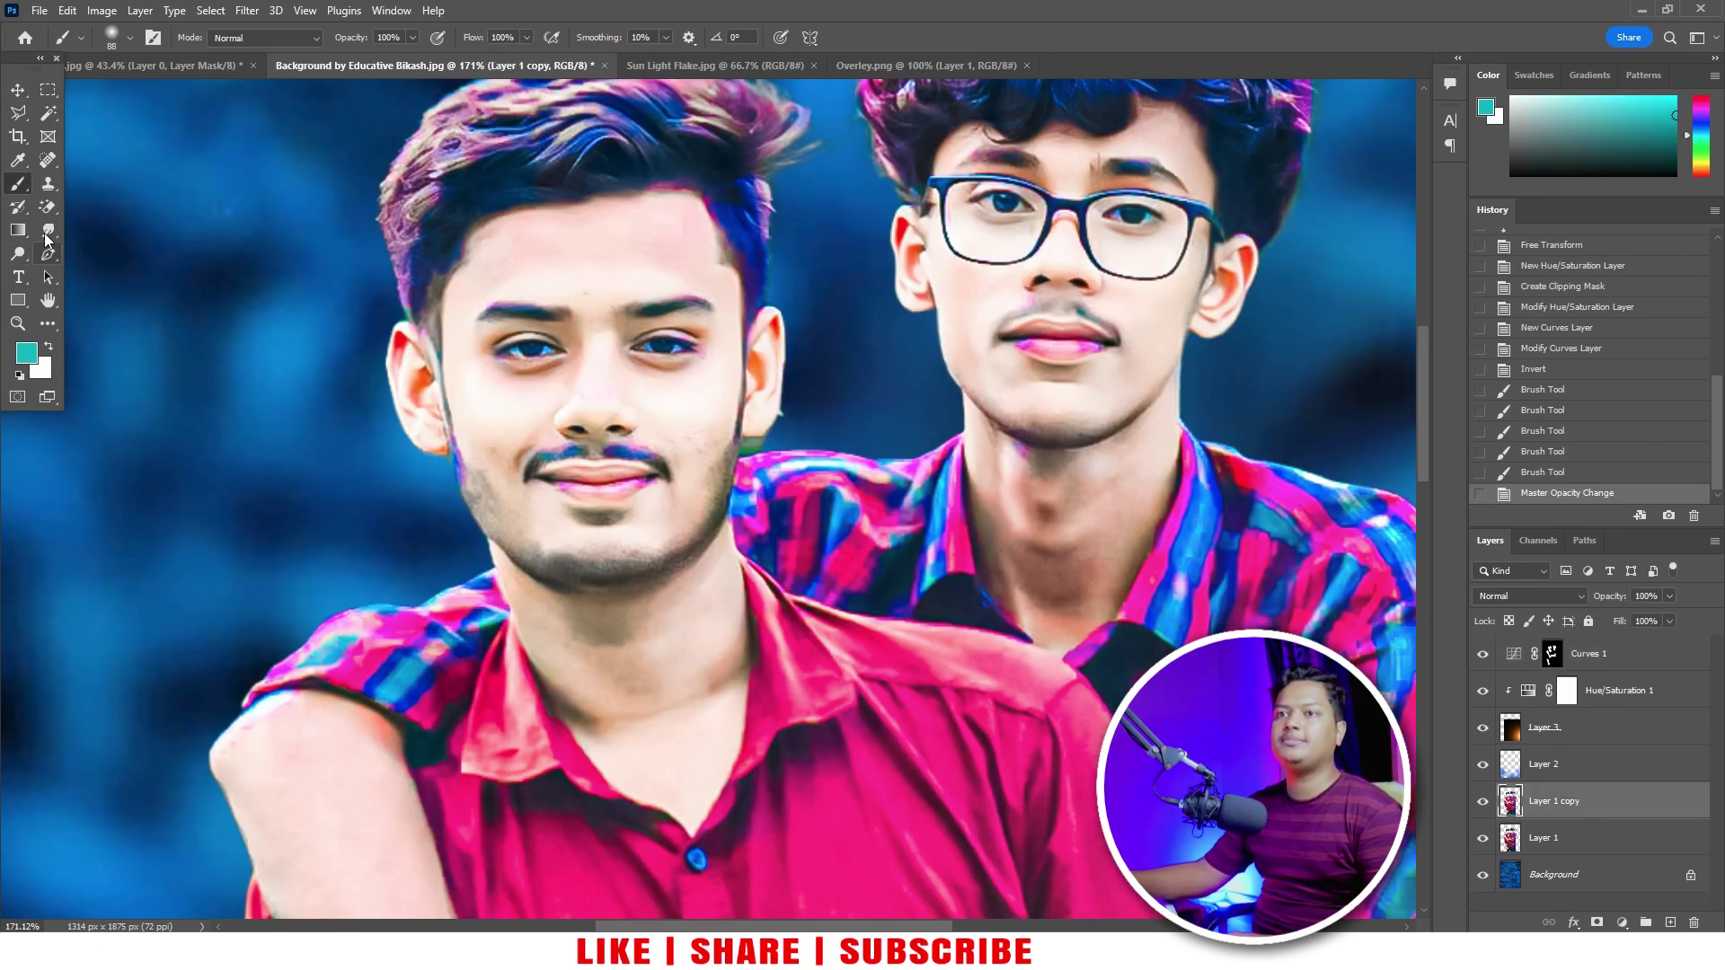
{"action": "left_click", "coordinate": [48, 230]}
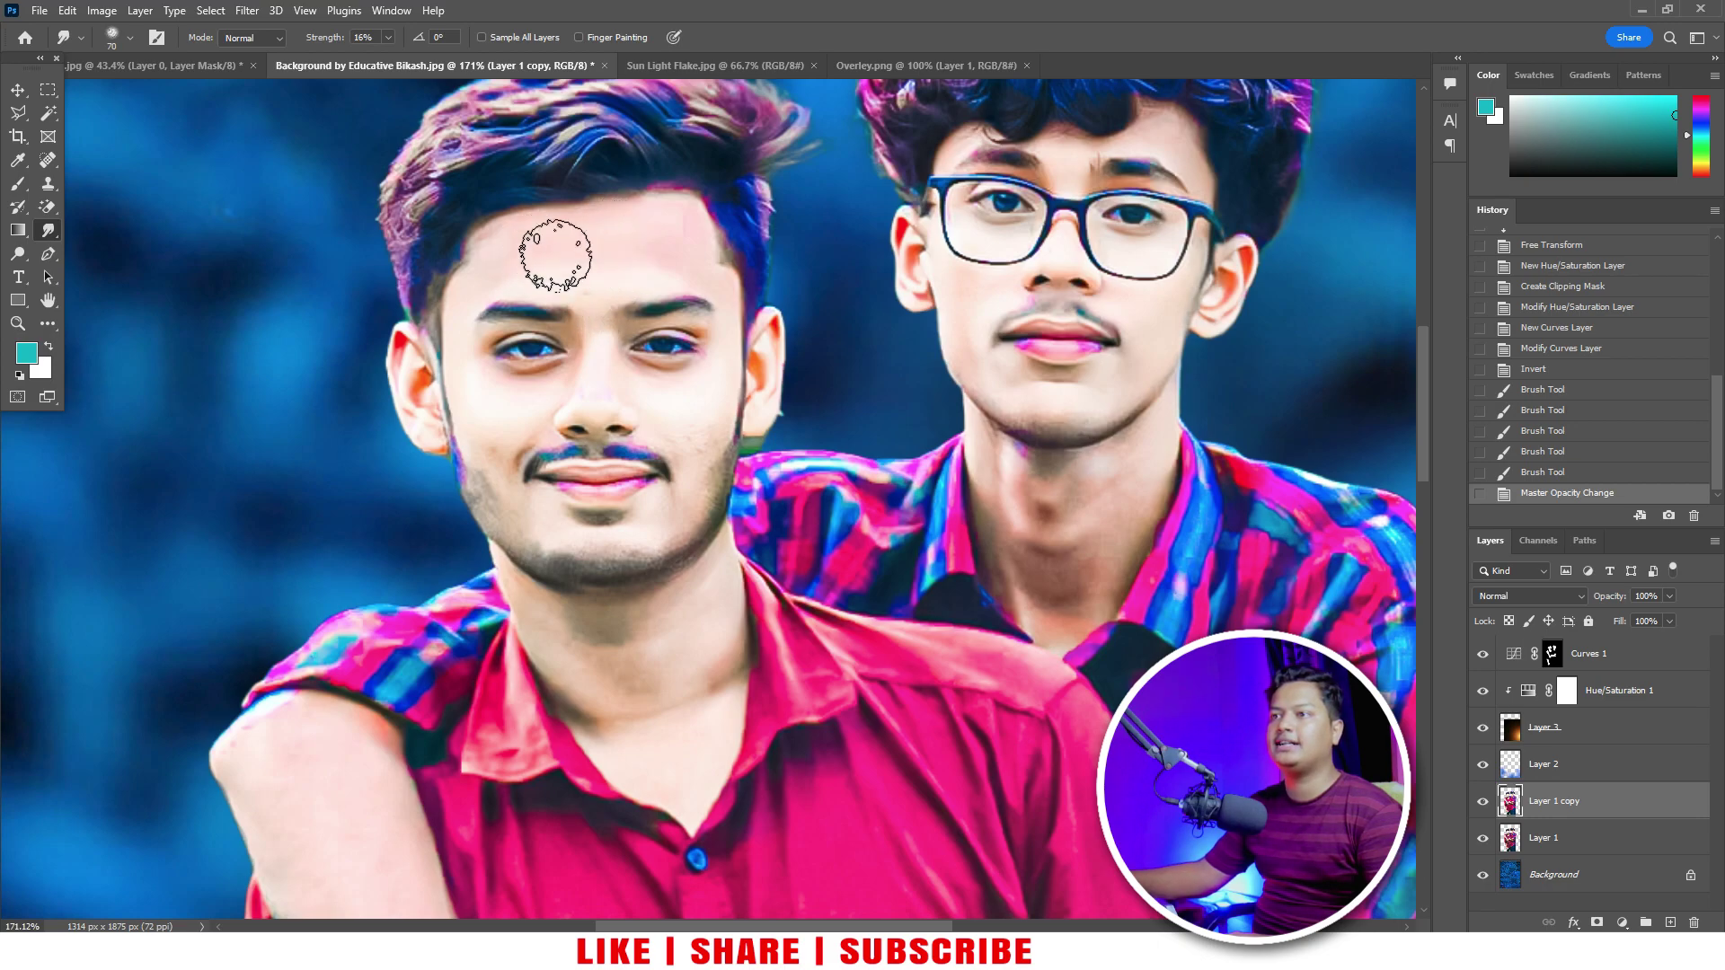
Step: Smudge the forehead, then shrink the Smudge brush to 37 px
{"action": "mouse_move", "coordinate": [629, 243]}
{"action": "left_mouse_down"}
{"action": "mouse_move", "coordinate": [572, 267]}
{"action": "mouse_move", "coordinate": [629, 297]}
{"action": "left_mouse_up"}
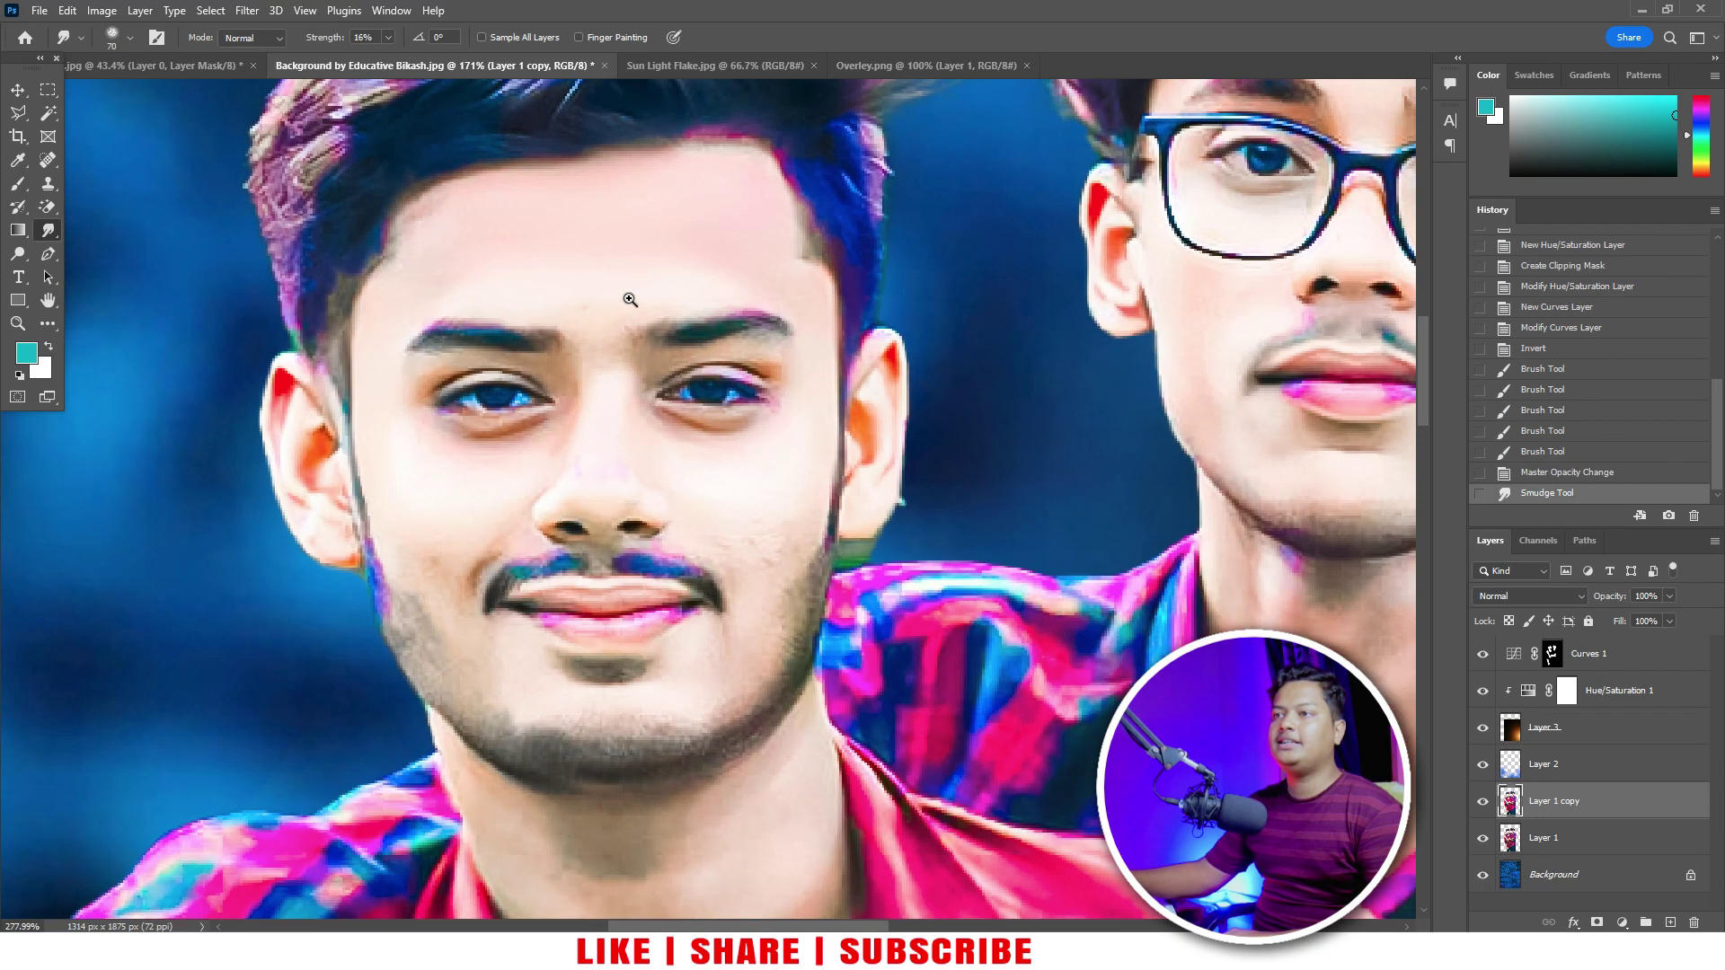
{"action": "right_click", "coordinate": [629, 287]}
{"action": "left_click_drag", "start_coordinate": [750, 288], "coordinate": [735, 285]}
{"action": "left_click", "coordinate": [437, 283]}
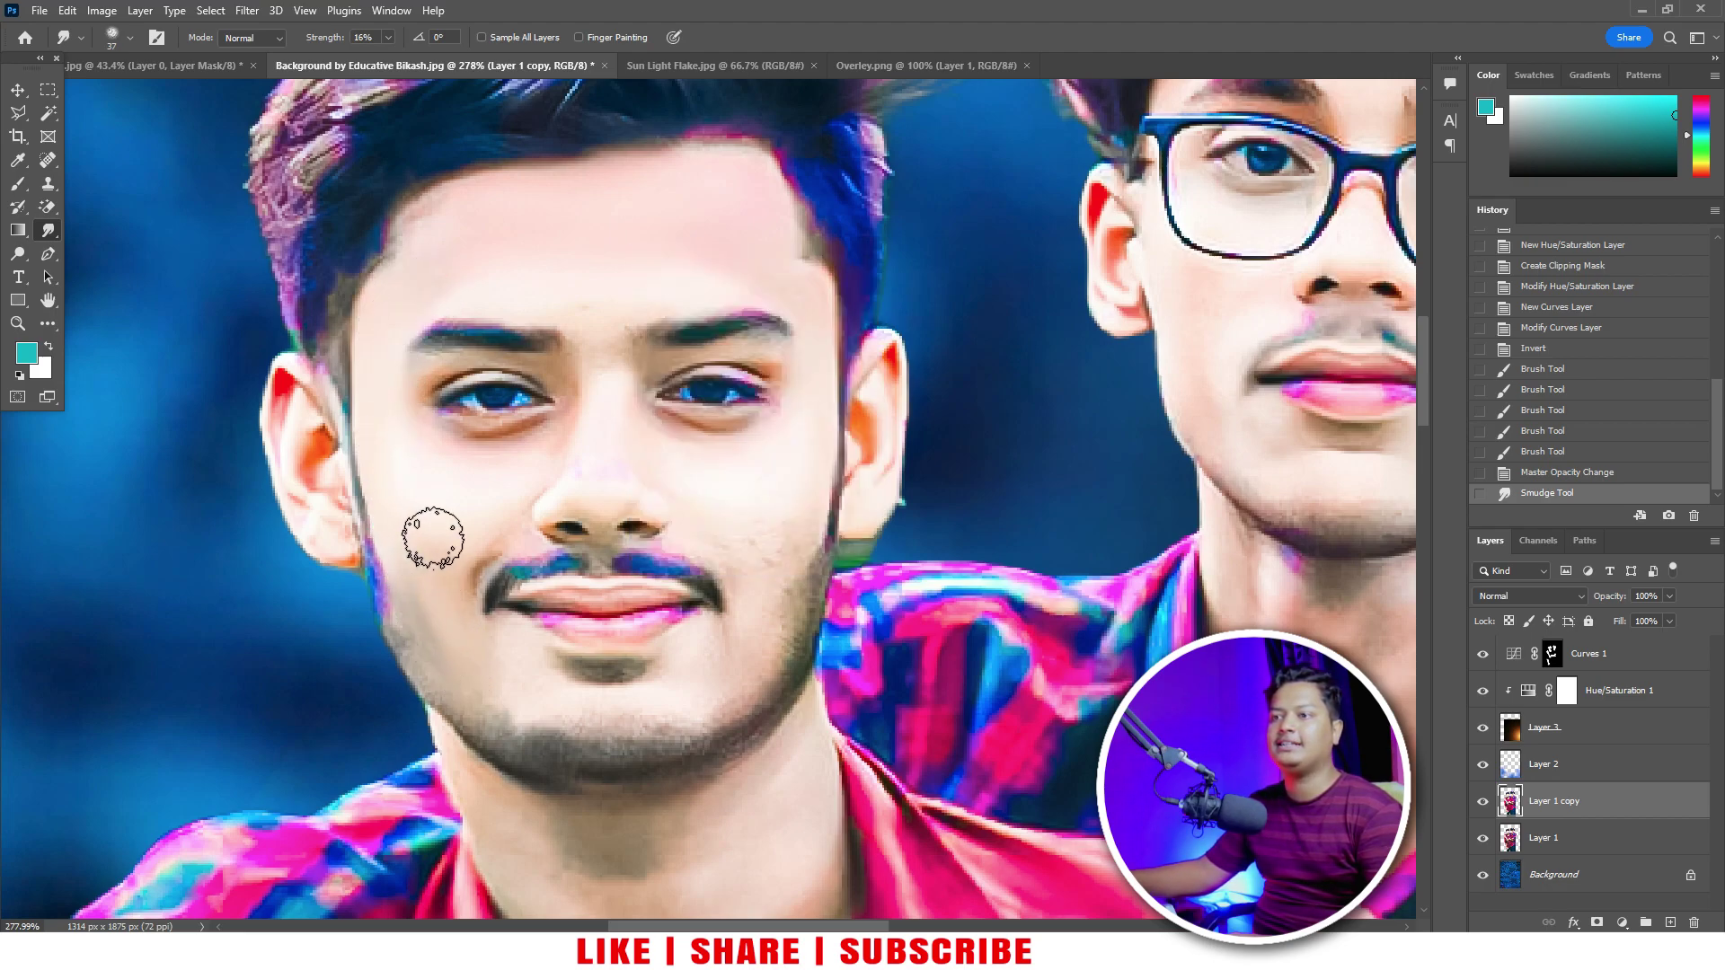
Step: Smudge under the eyes, chin, mustache corners, nose and hands, then zoom out
{"action": "left_click_drag", "start_coordinate": [544, 443], "coordinate": [466, 443]}
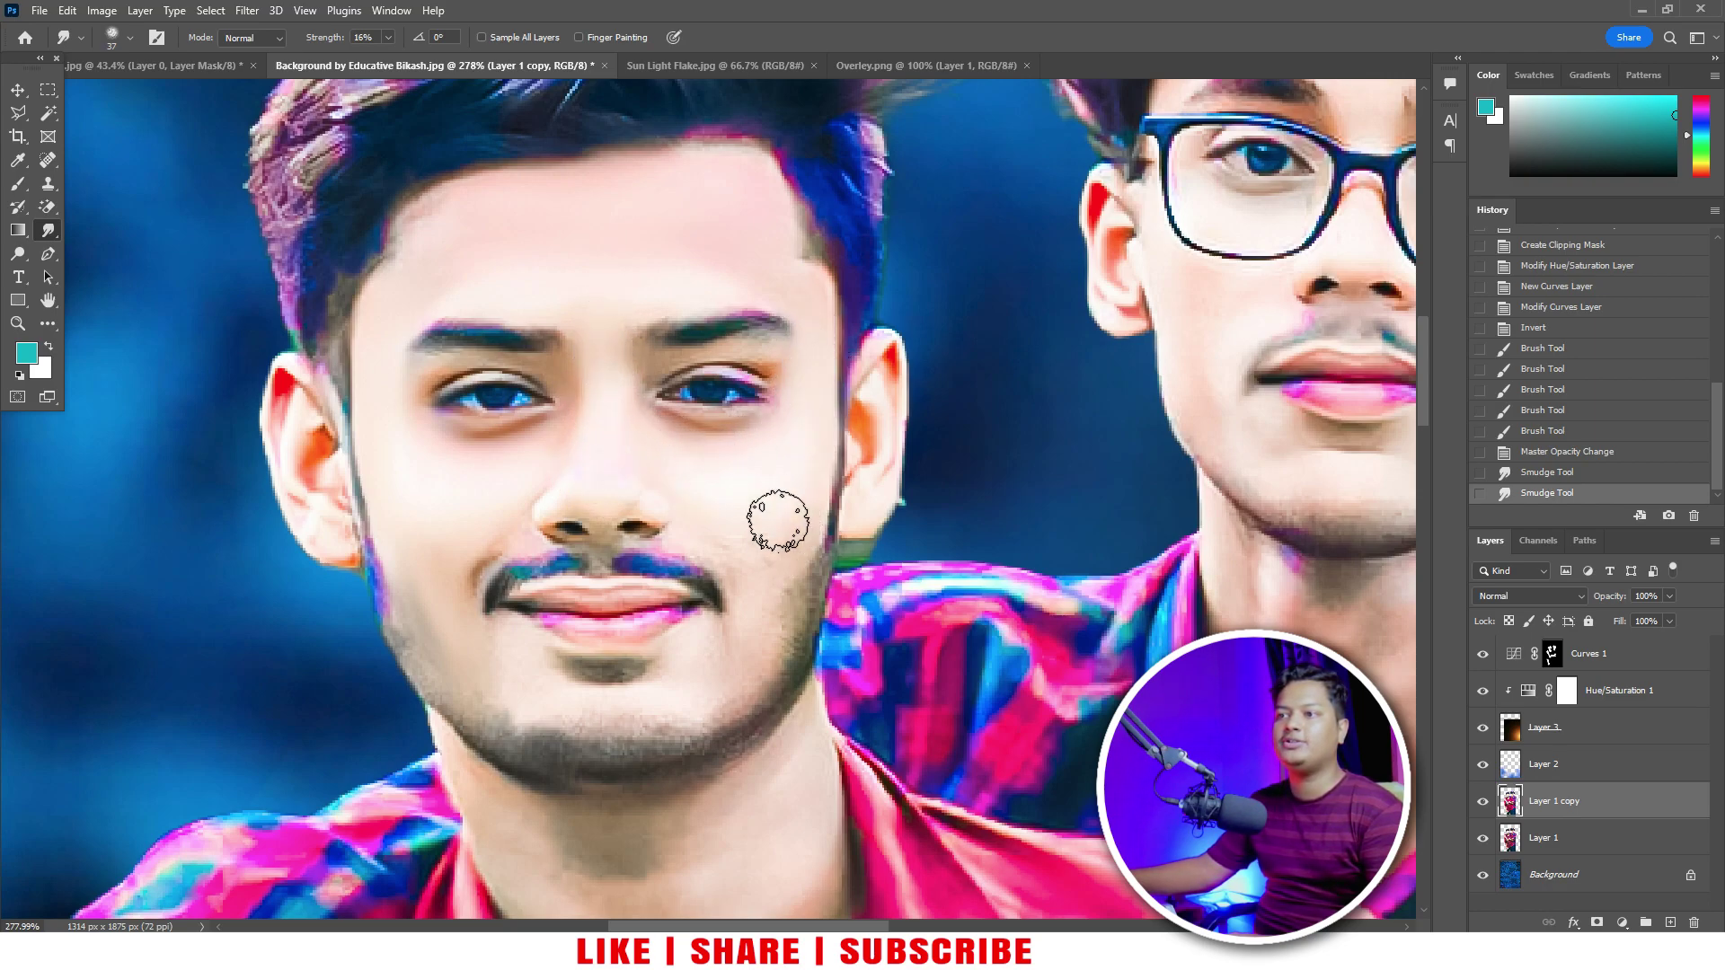
{"action": "left_click_drag", "start_coordinate": [724, 683], "coordinate": [674, 658]}
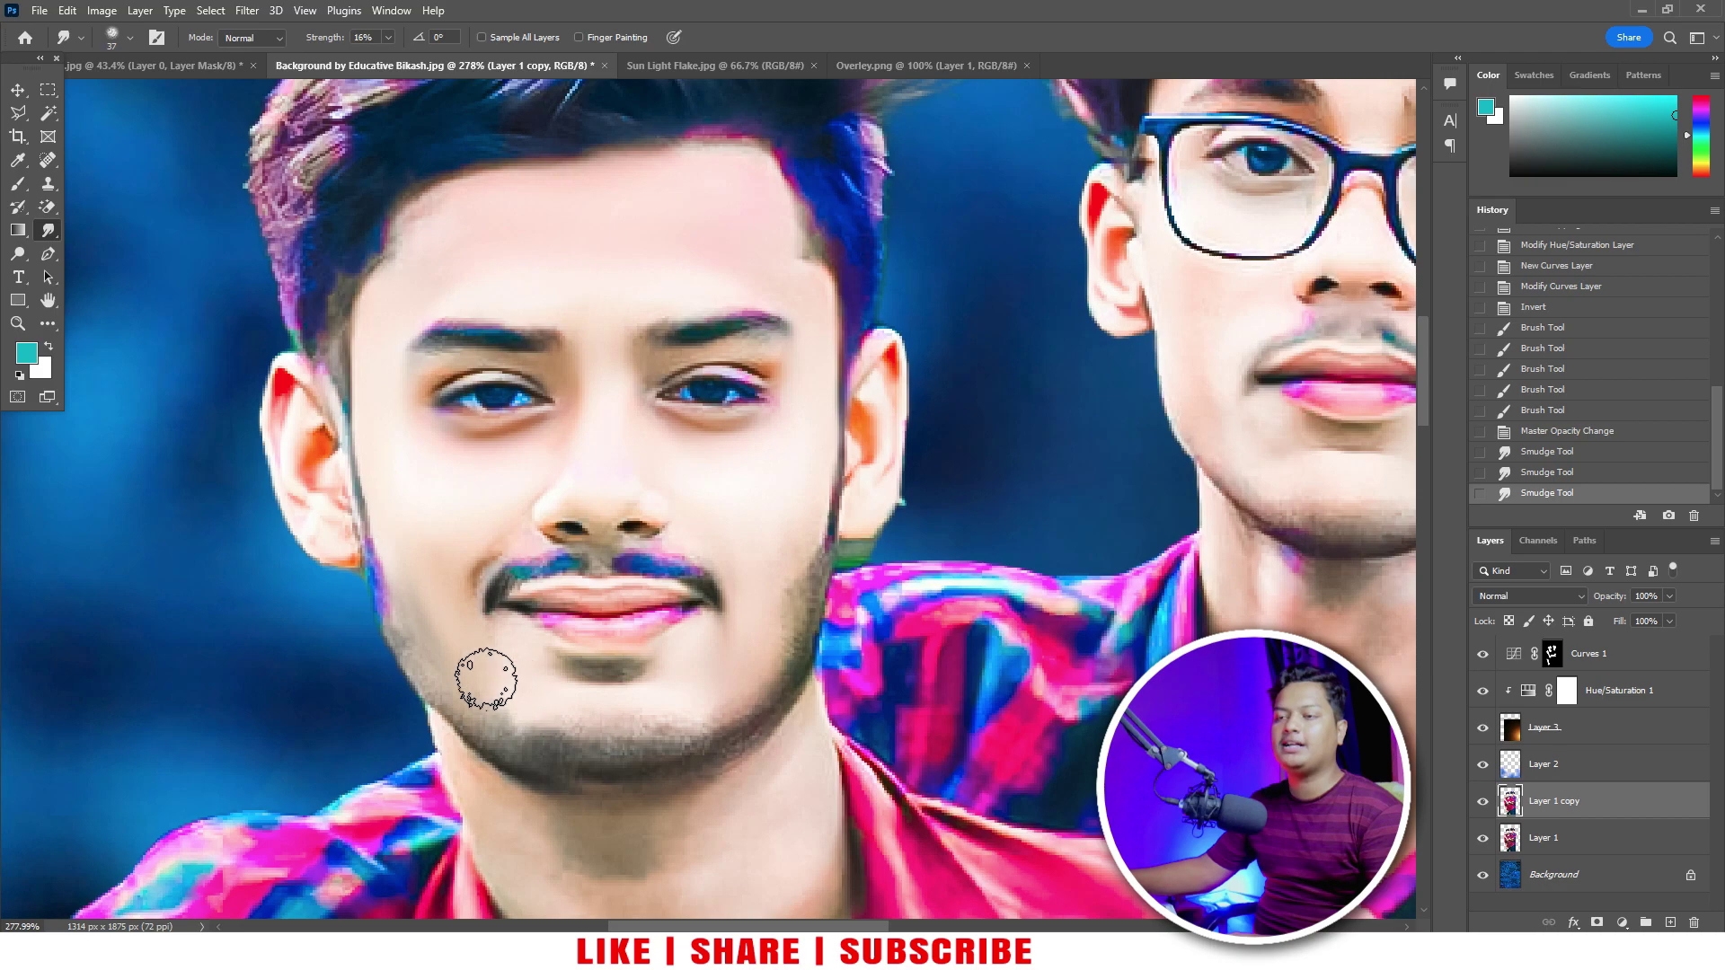
{"action": "left_click_drag", "start_coordinate": [466, 678], "coordinate": [503, 548]}
{"action": "left_click_drag", "start_coordinate": [494, 575], "coordinate": [508, 539]}
{"action": "left_click_drag", "start_coordinate": [499, 570], "coordinate": [512, 524]}
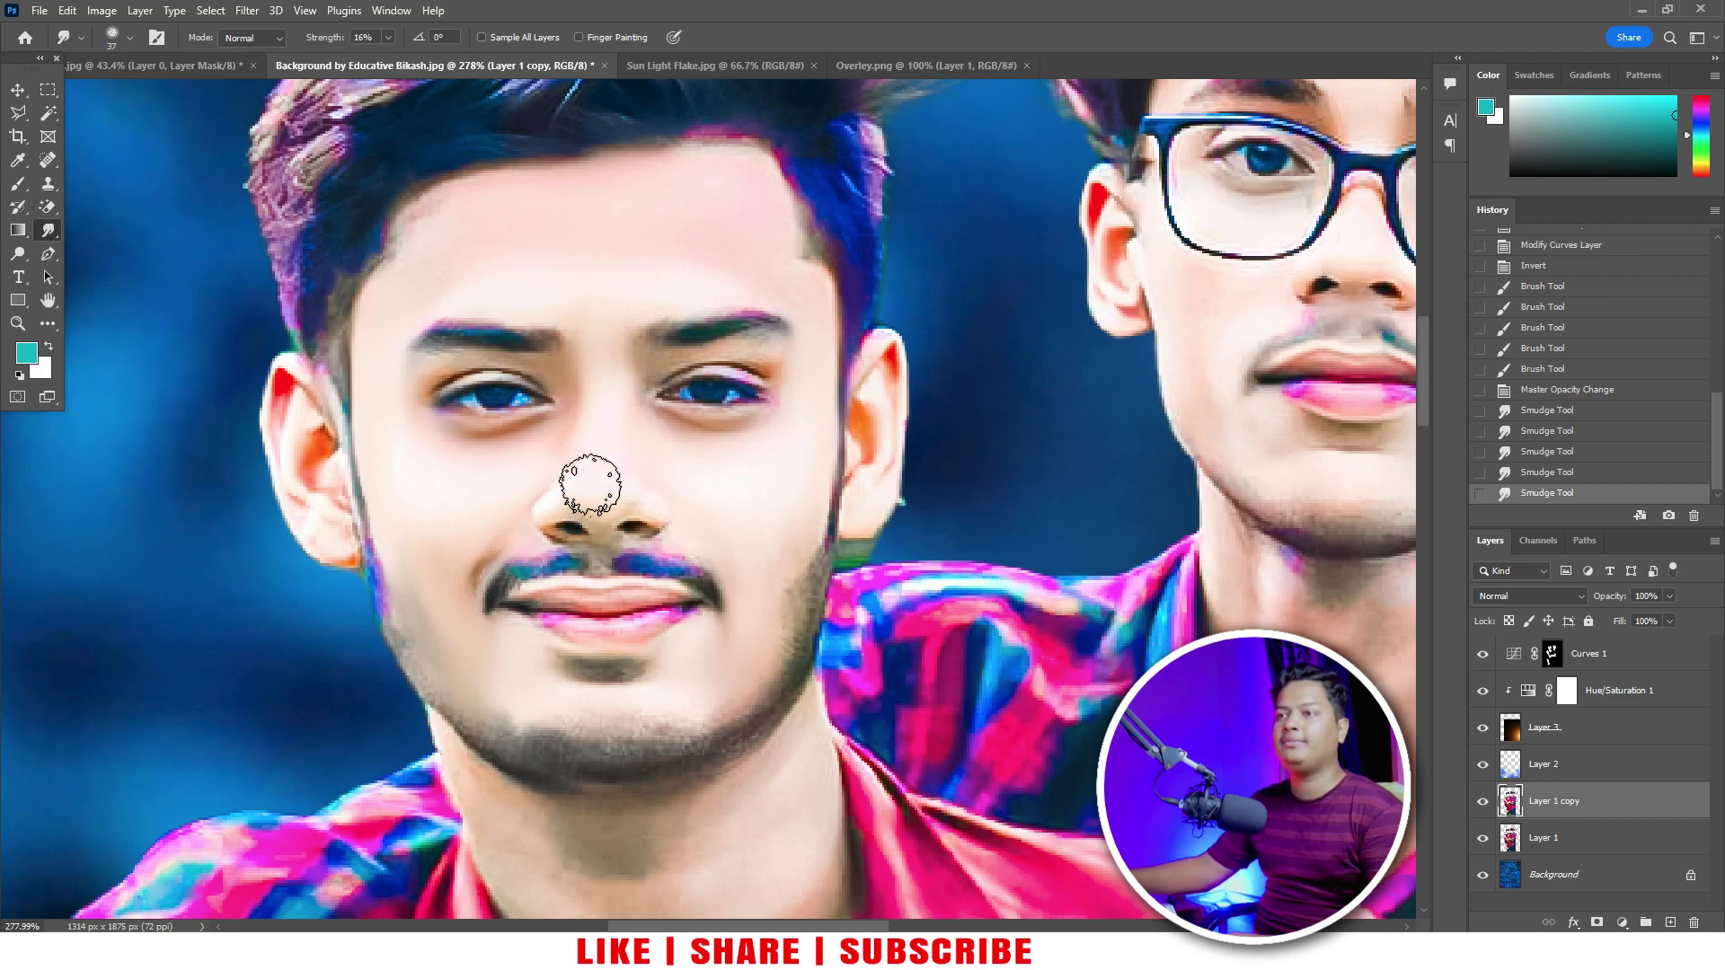
{"action": "left_click_drag", "start_coordinate": [664, 483], "coordinate": [624, 180]}
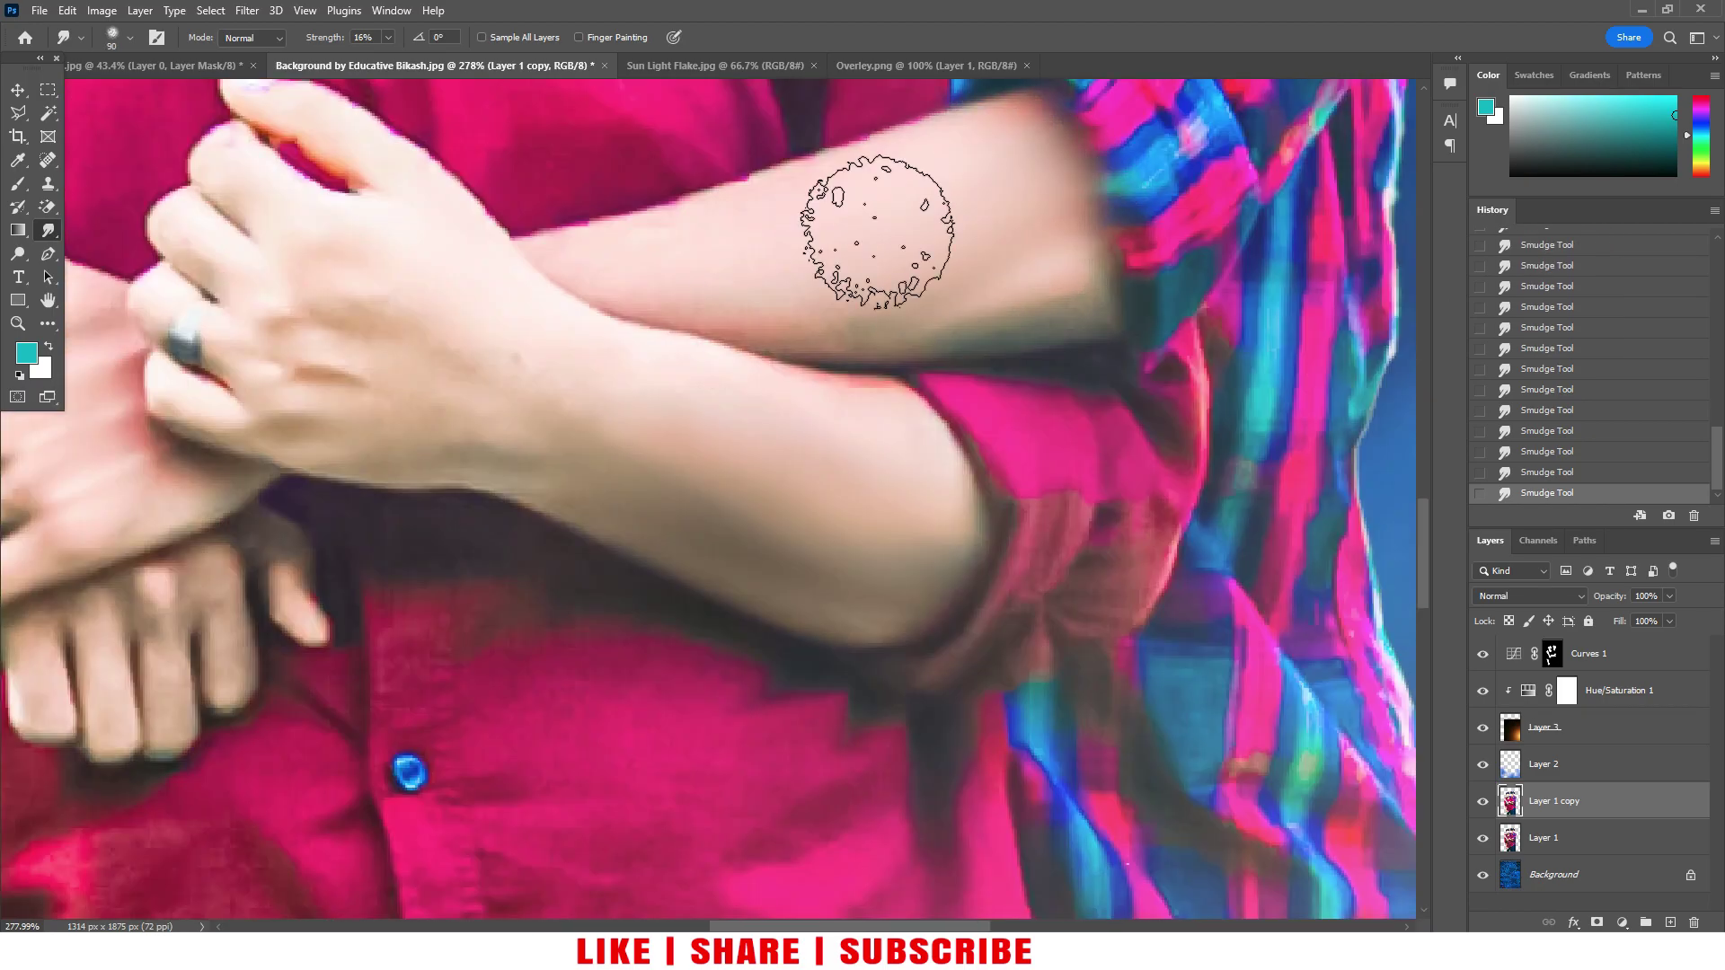
{"action": "scroll", "coordinate": [845, 467], "scroll_direction": "down", "scroll_amount": 4}
Step: Duplicate the Background layer into a Background copy
{"action": "scroll", "coordinate": [845, 467], "scroll_direction": "down", "scroll_amount": 3}
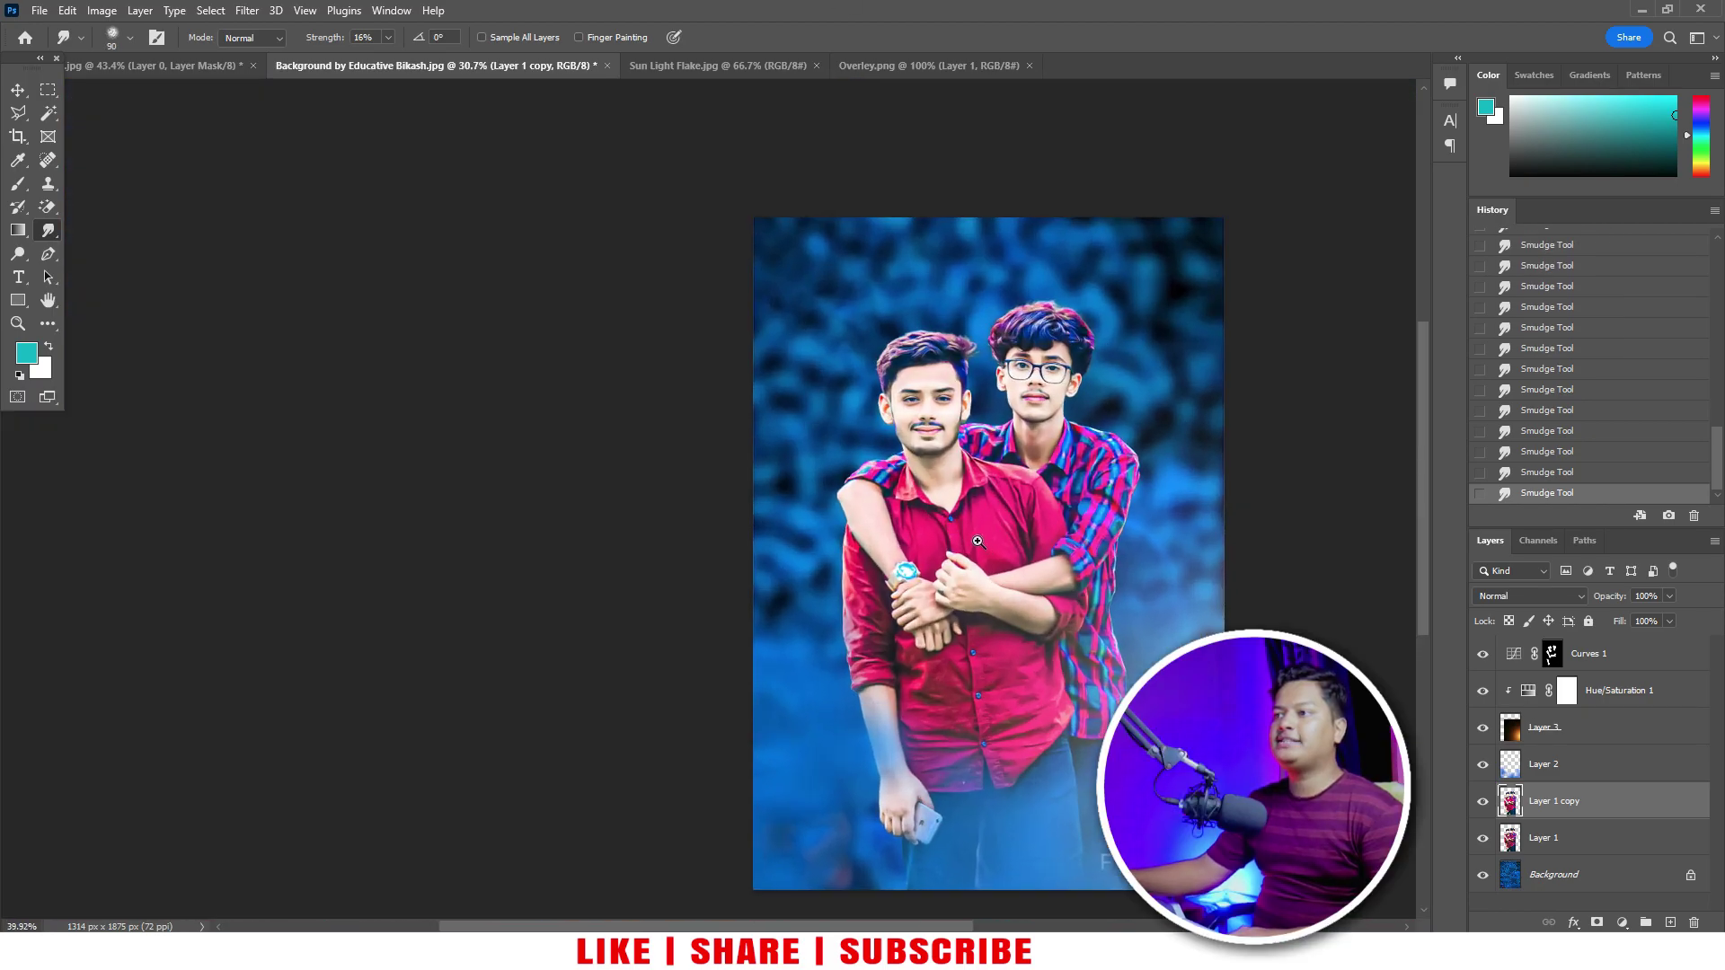
{"action": "scroll", "coordinate": [846, 467], "scroll_direction": "down", "scroll_amount": 2}
{"action": "left_click", "coordinate": [7, 93]}
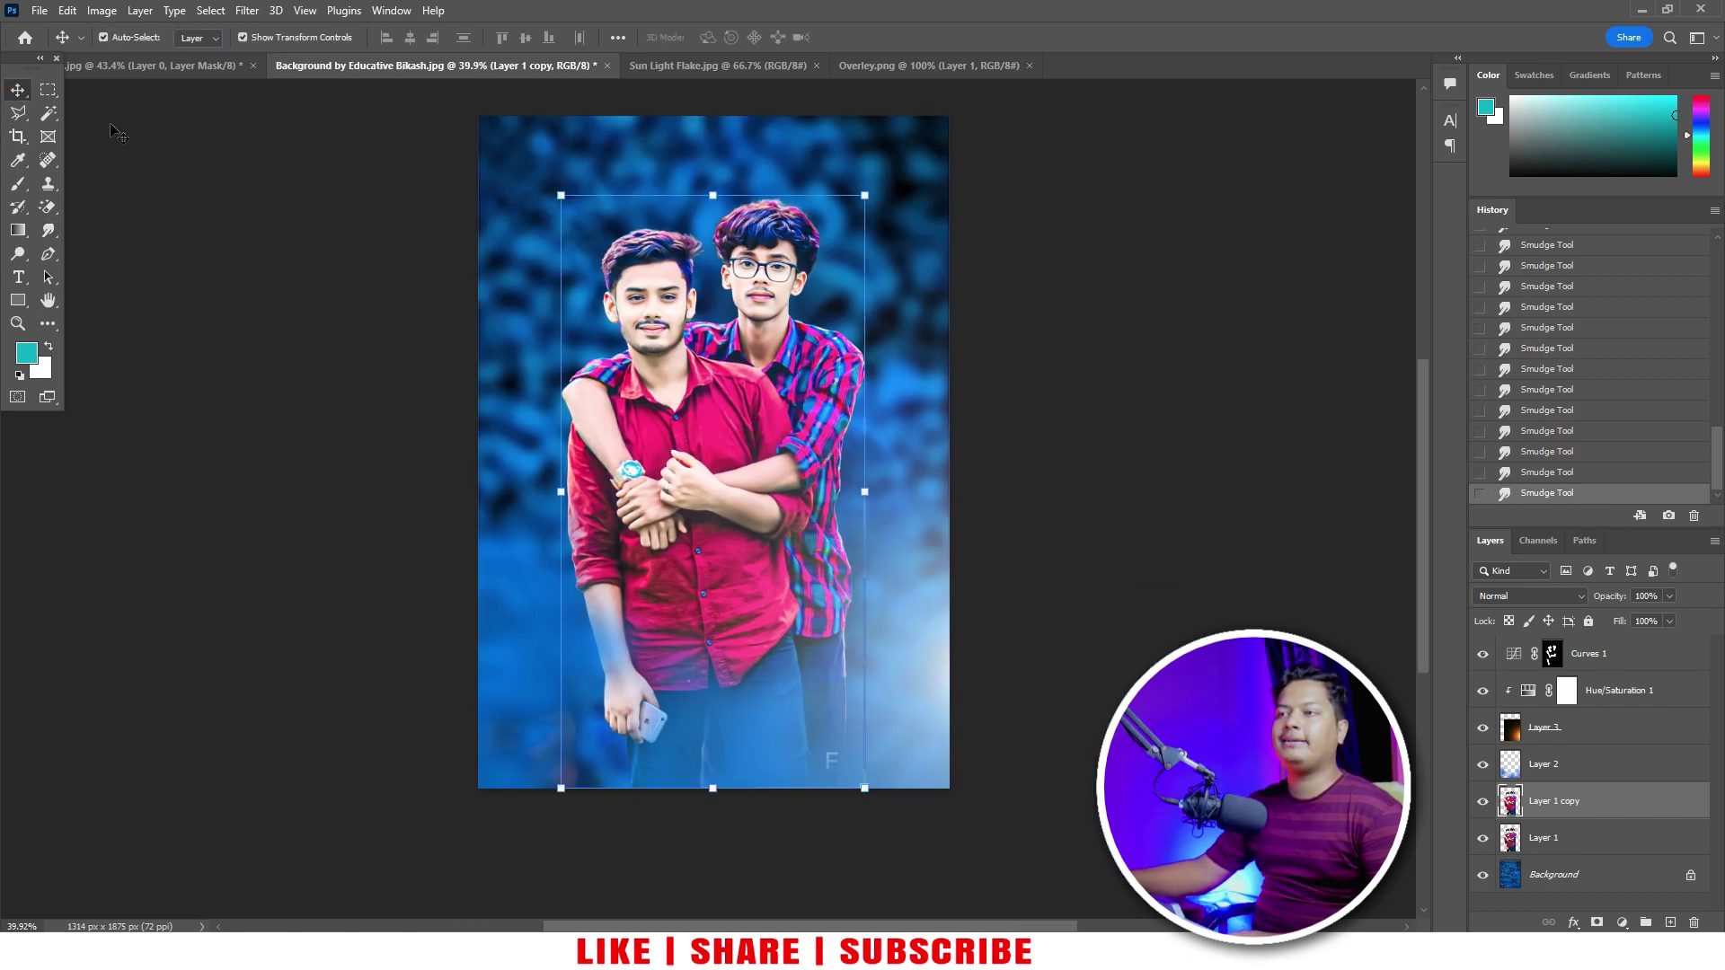
{"action": "left_click", "coordinate": [1186, 374], "text": "ctrl"}
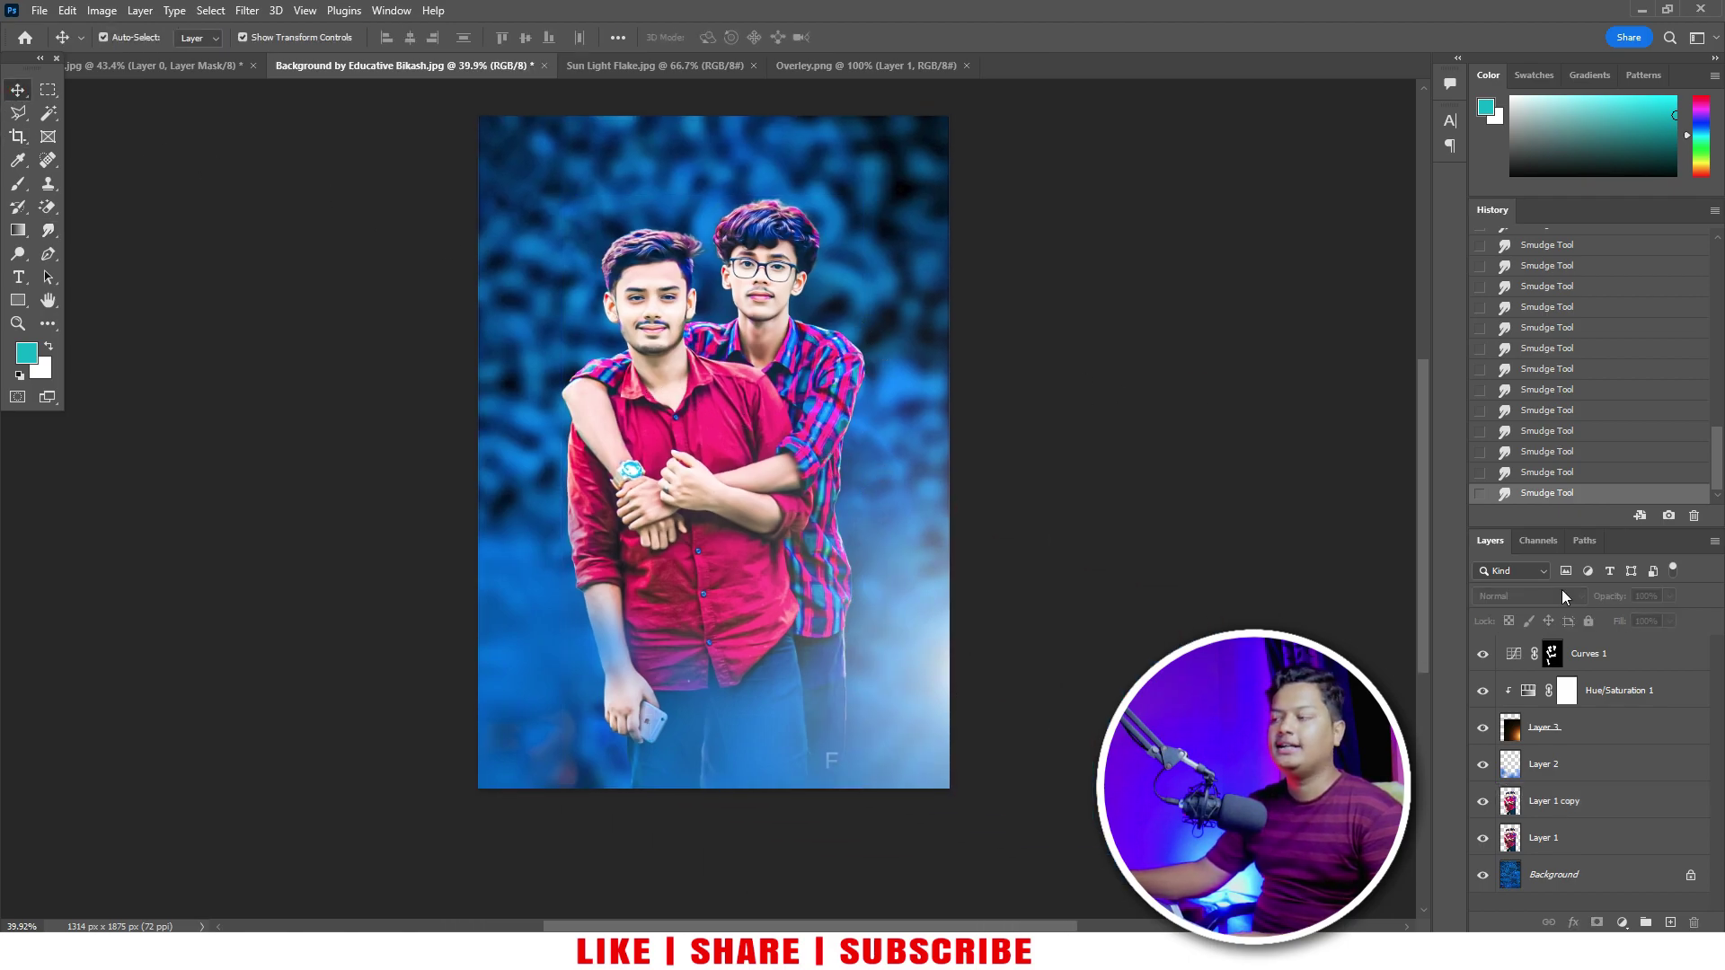
{"action": "left_click", "coordinate": [1635, 644]}
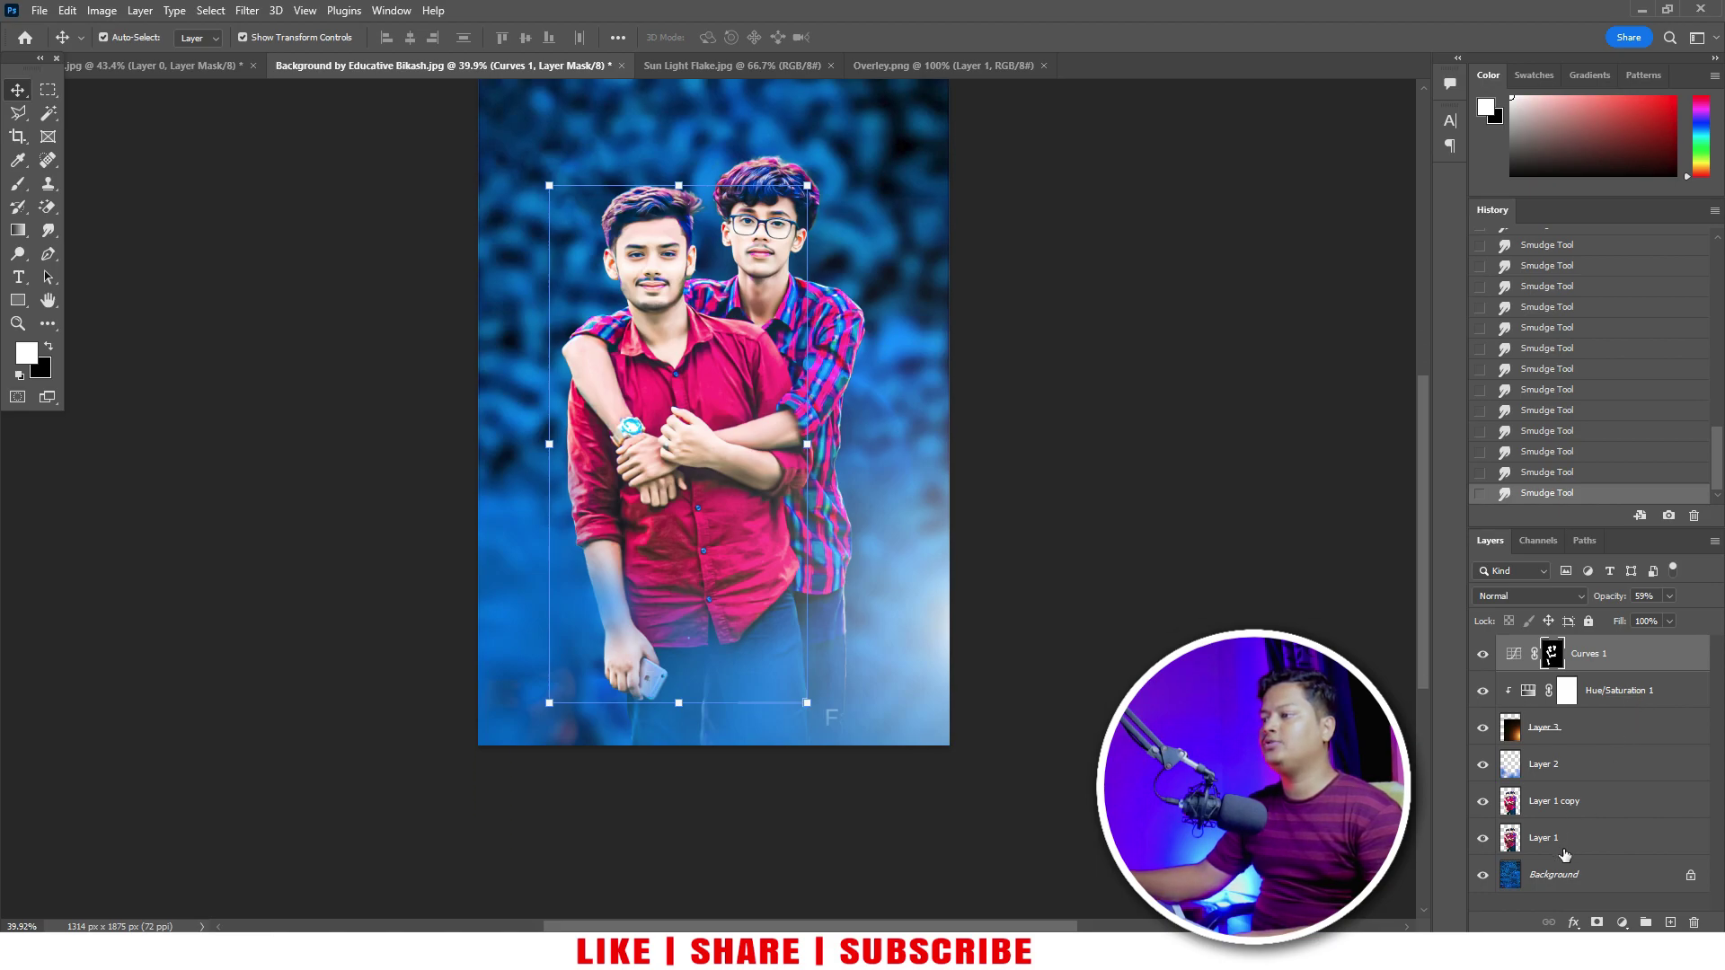
{"action": "left_click", "coordinate": [1593, 886]}
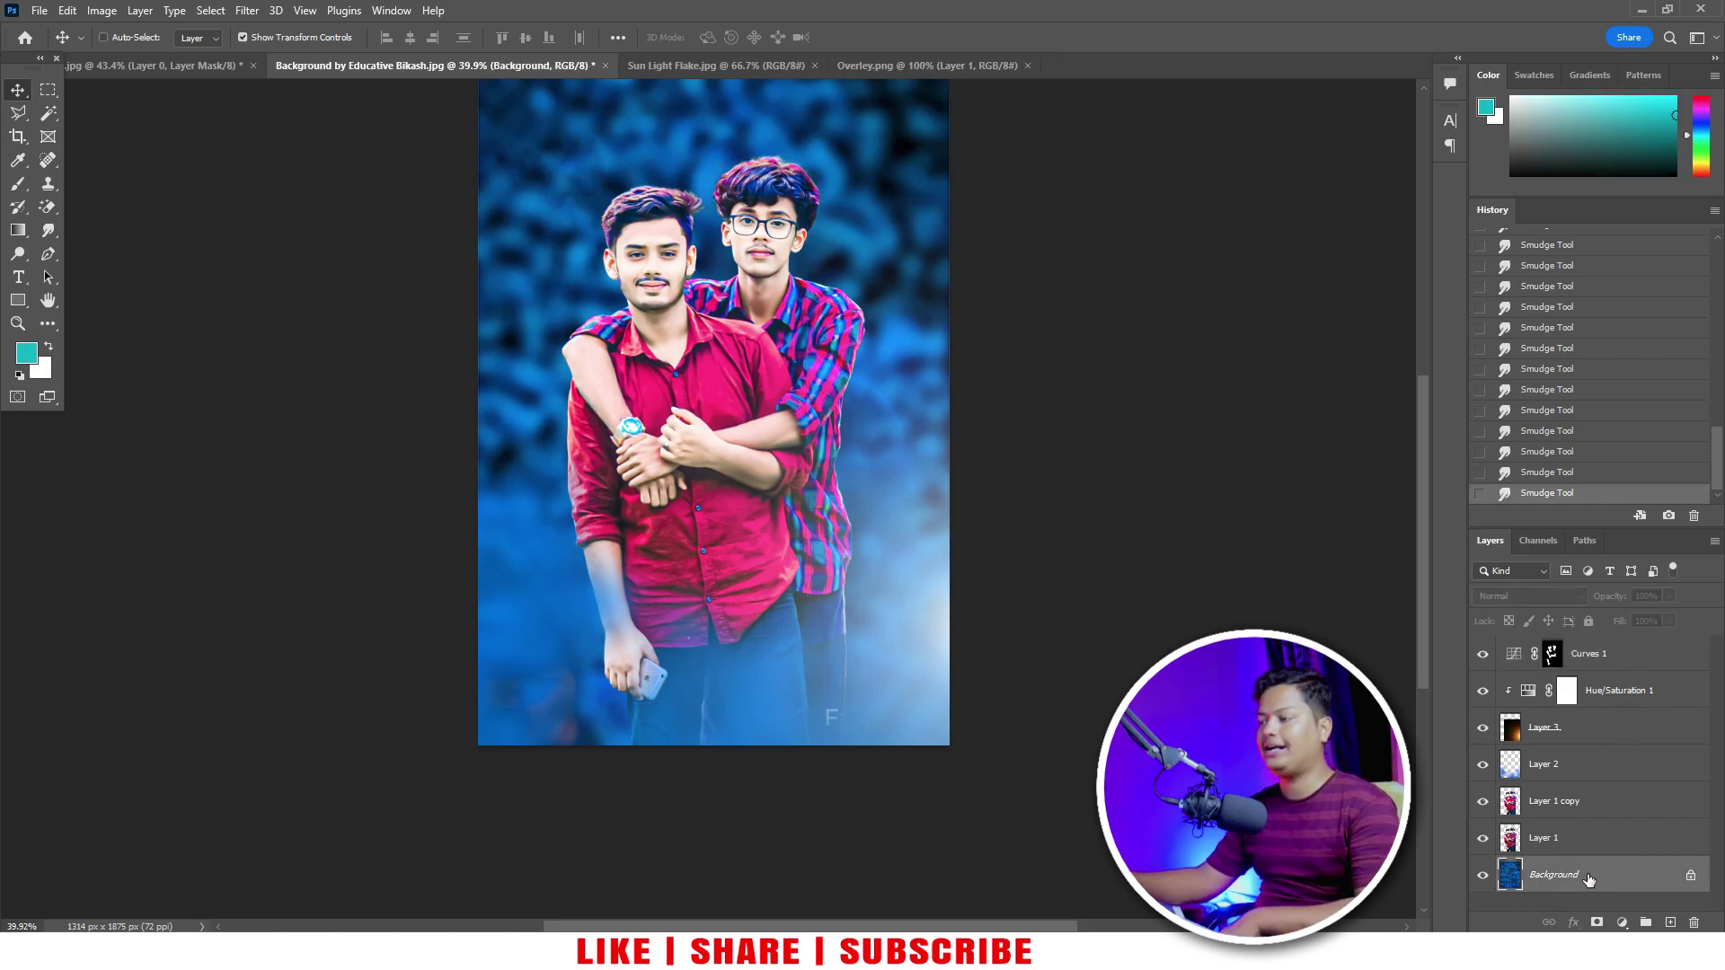
{"action": "key", "text": "ctrl+j"}
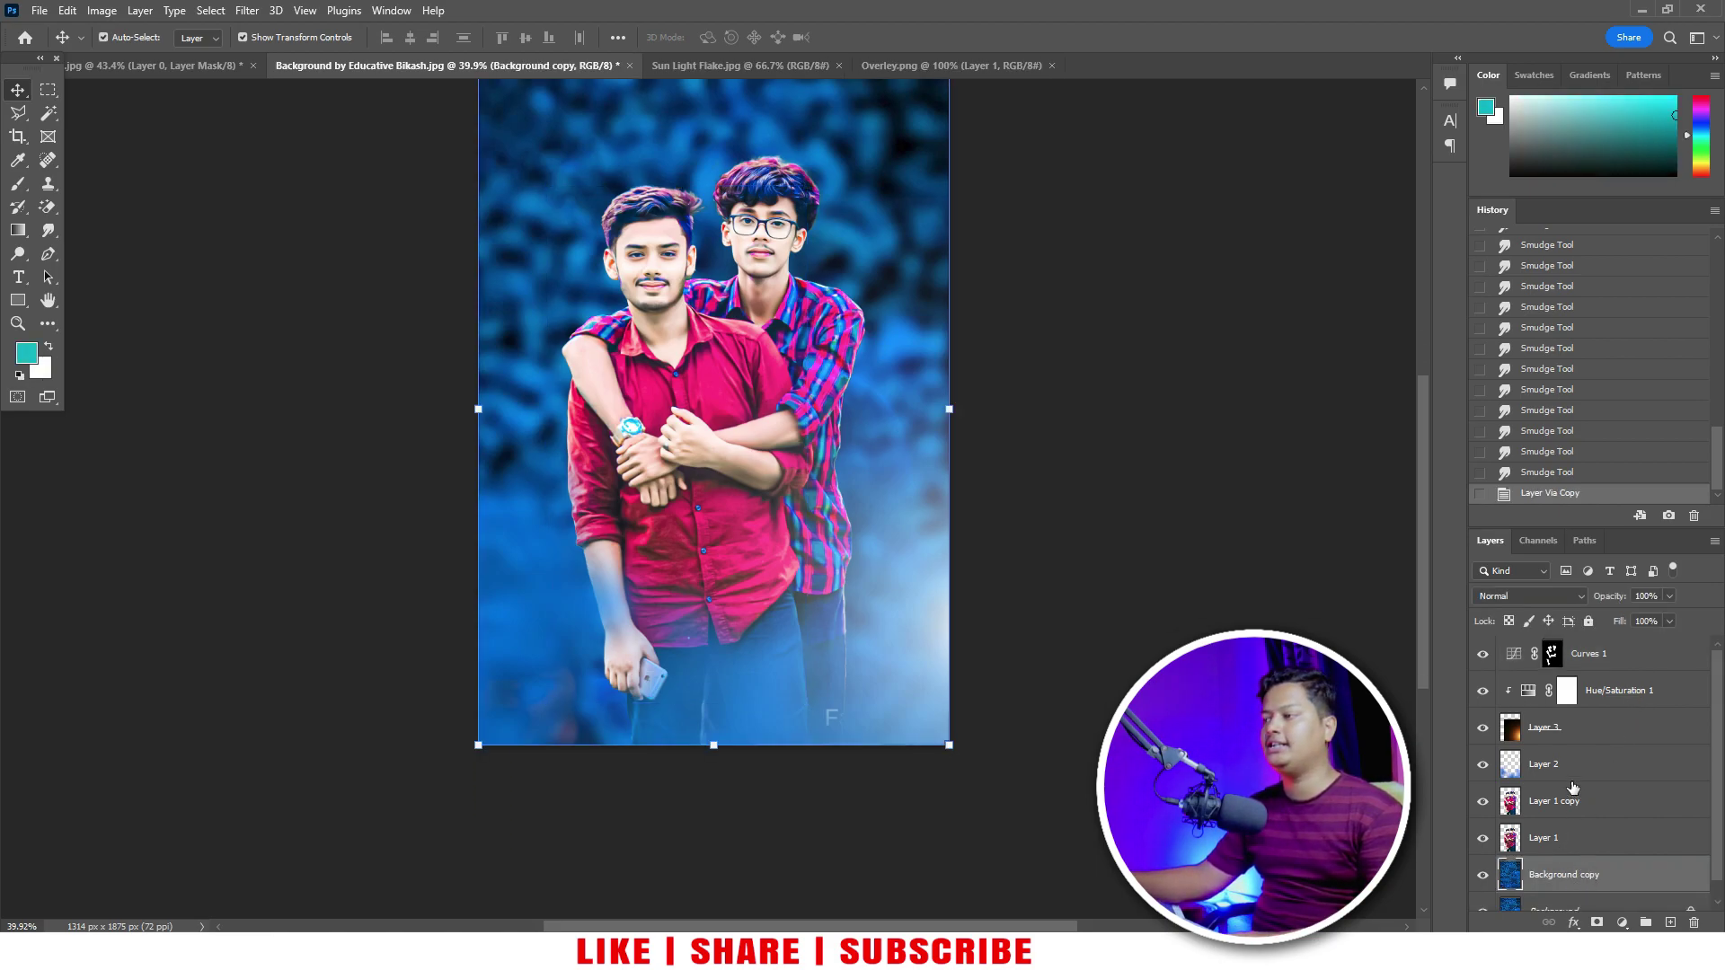
Step: Group Background copy through Curves 1, merge a duplicate of Group 1, and crop
{"action": "left_click", "coordinate": [1578, 656], "text": "shift"}
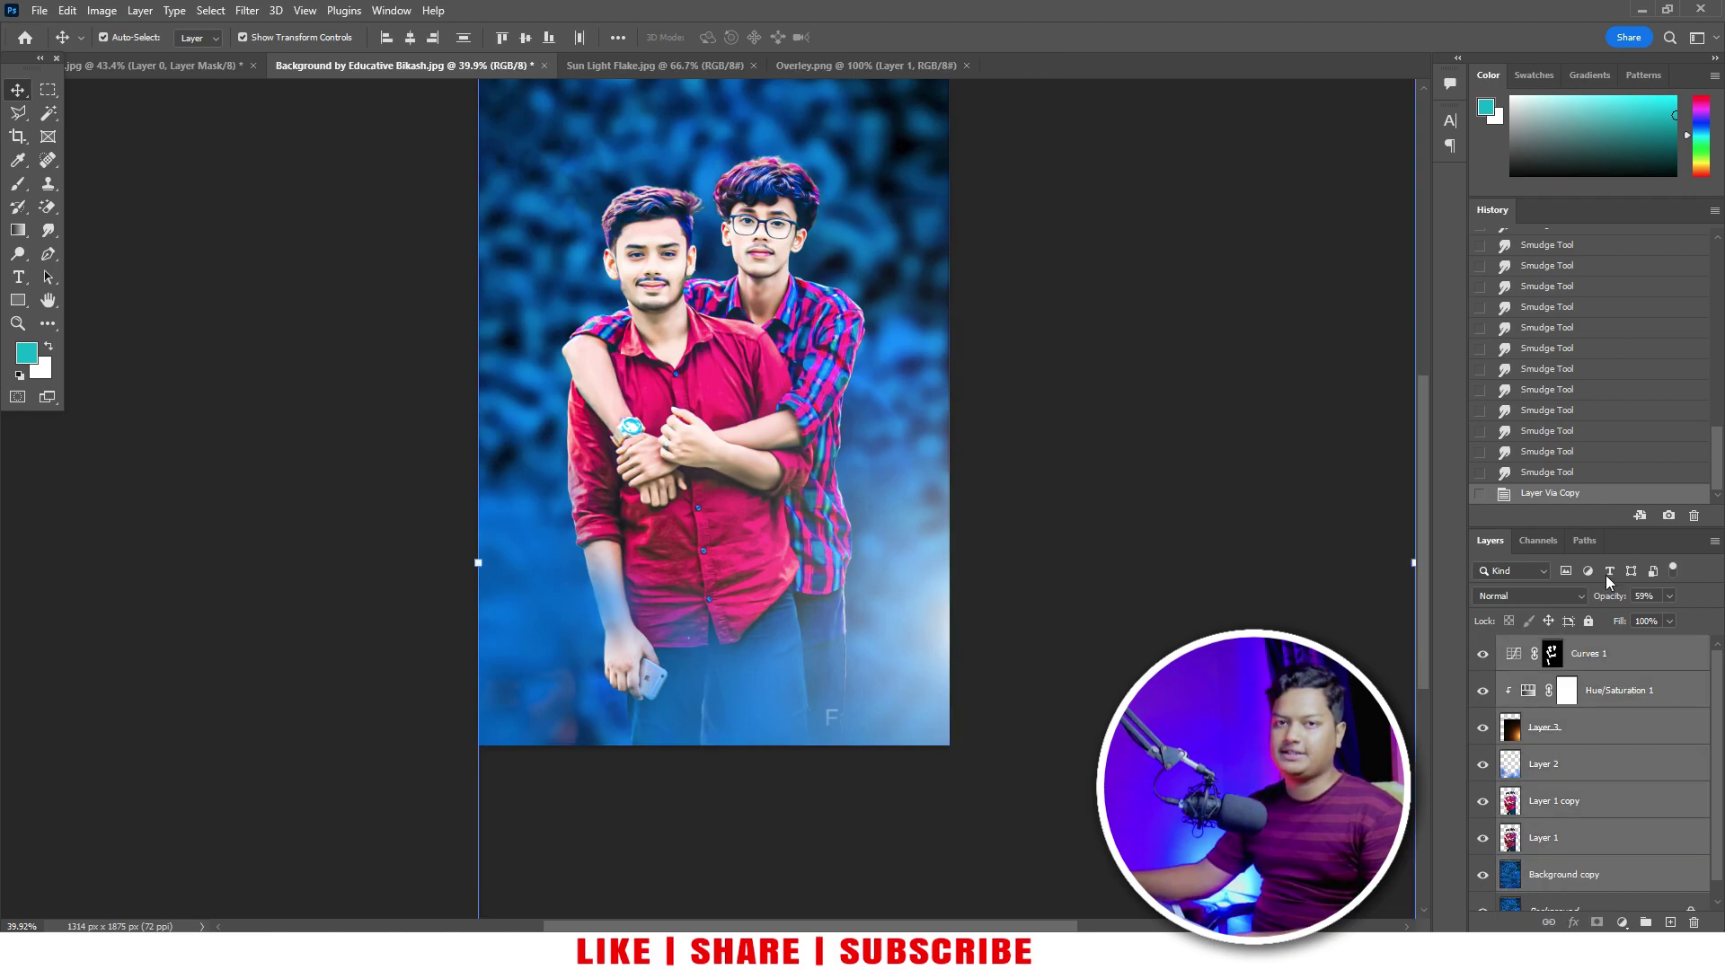
{"action": "key", "text": "ctrl+g"}
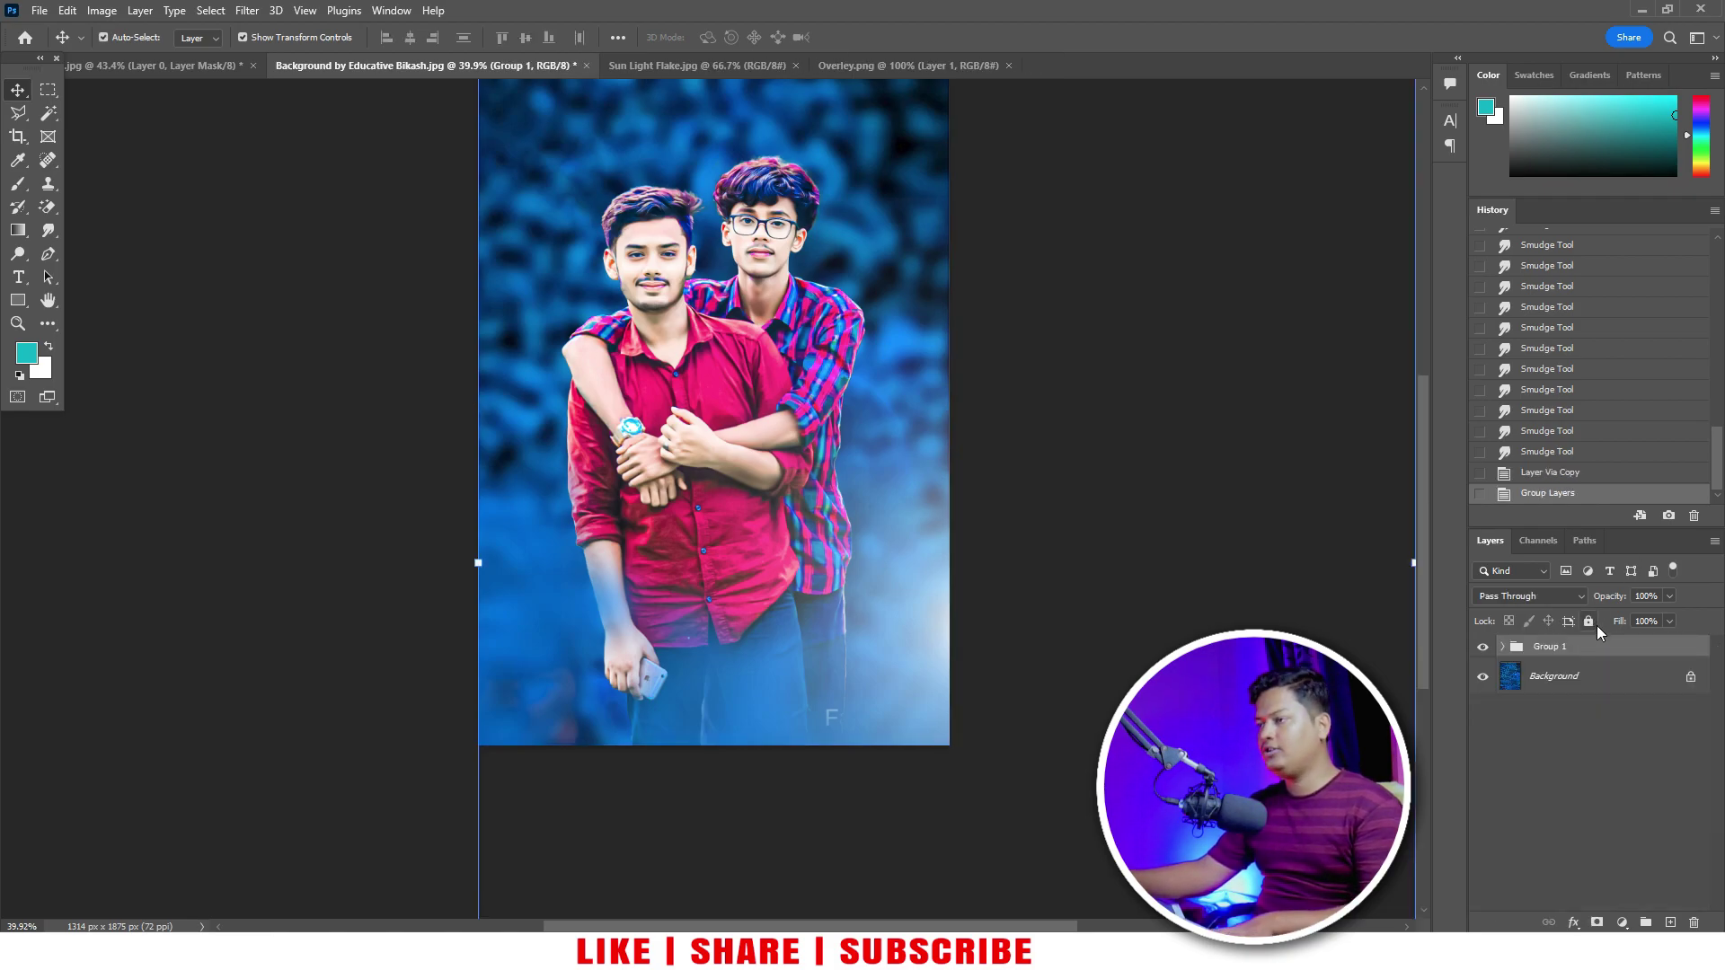
{"action": "key", "text": "ctrl+j"}
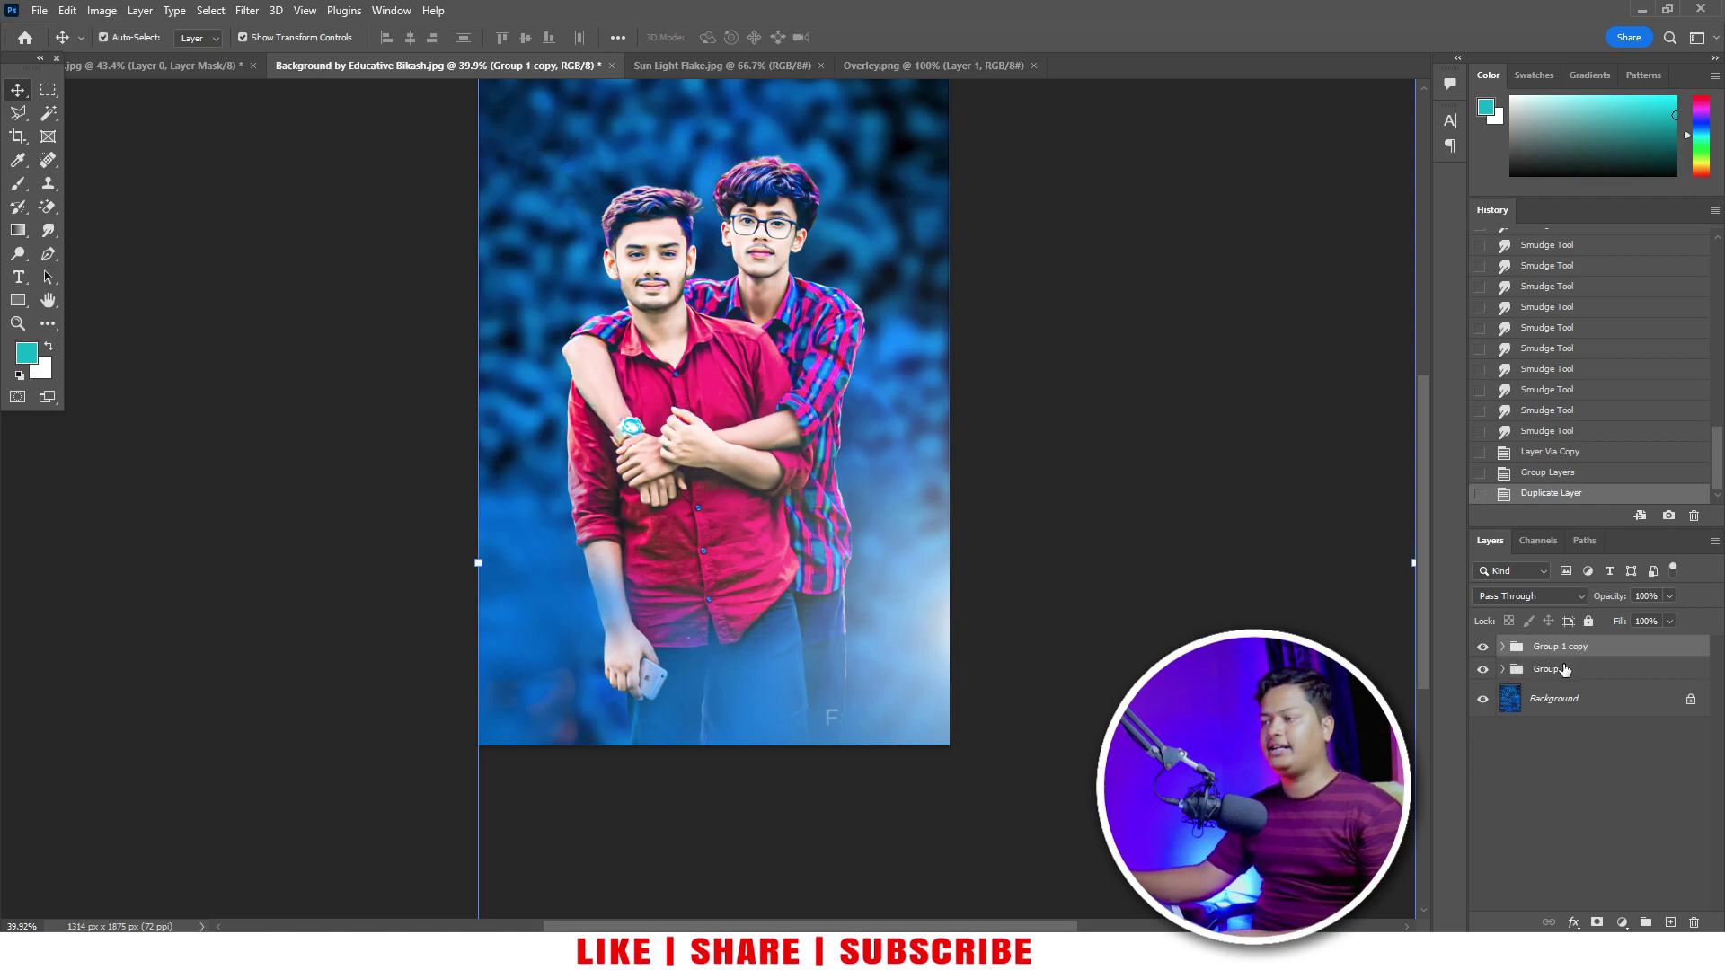
{"action": "key", "text": "ctrl+e"}
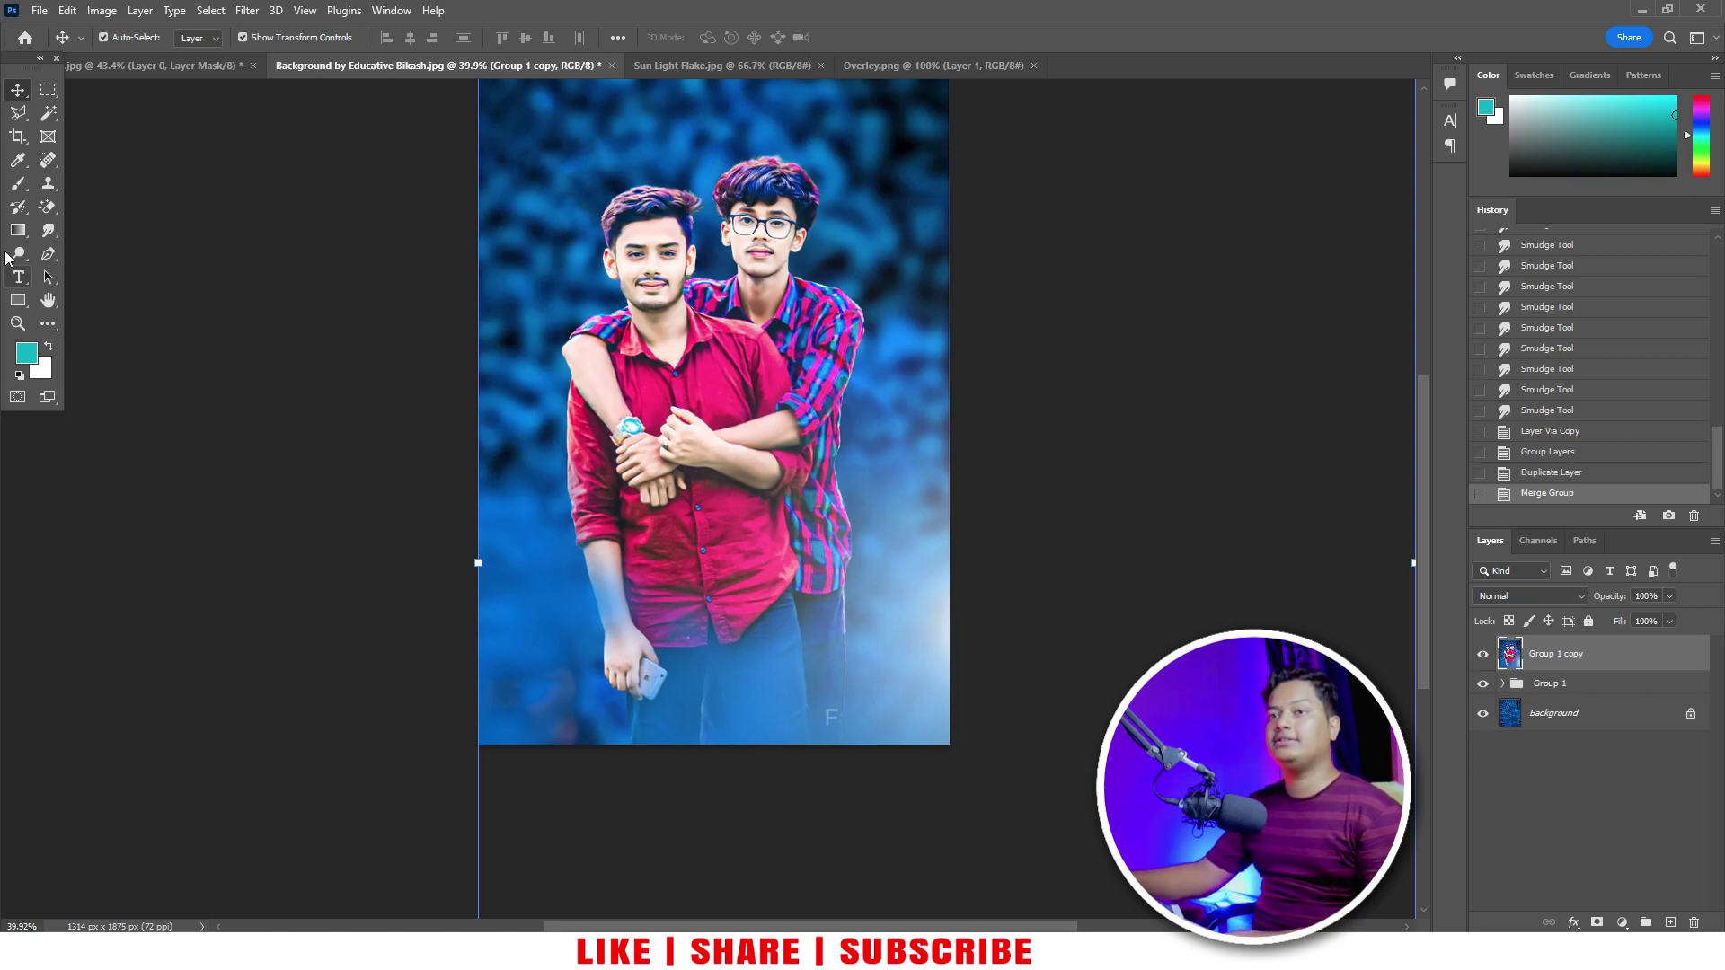
{"action": "left_click", "coordinate": [25, 140]}
{"action": "key", "text": "Return"}
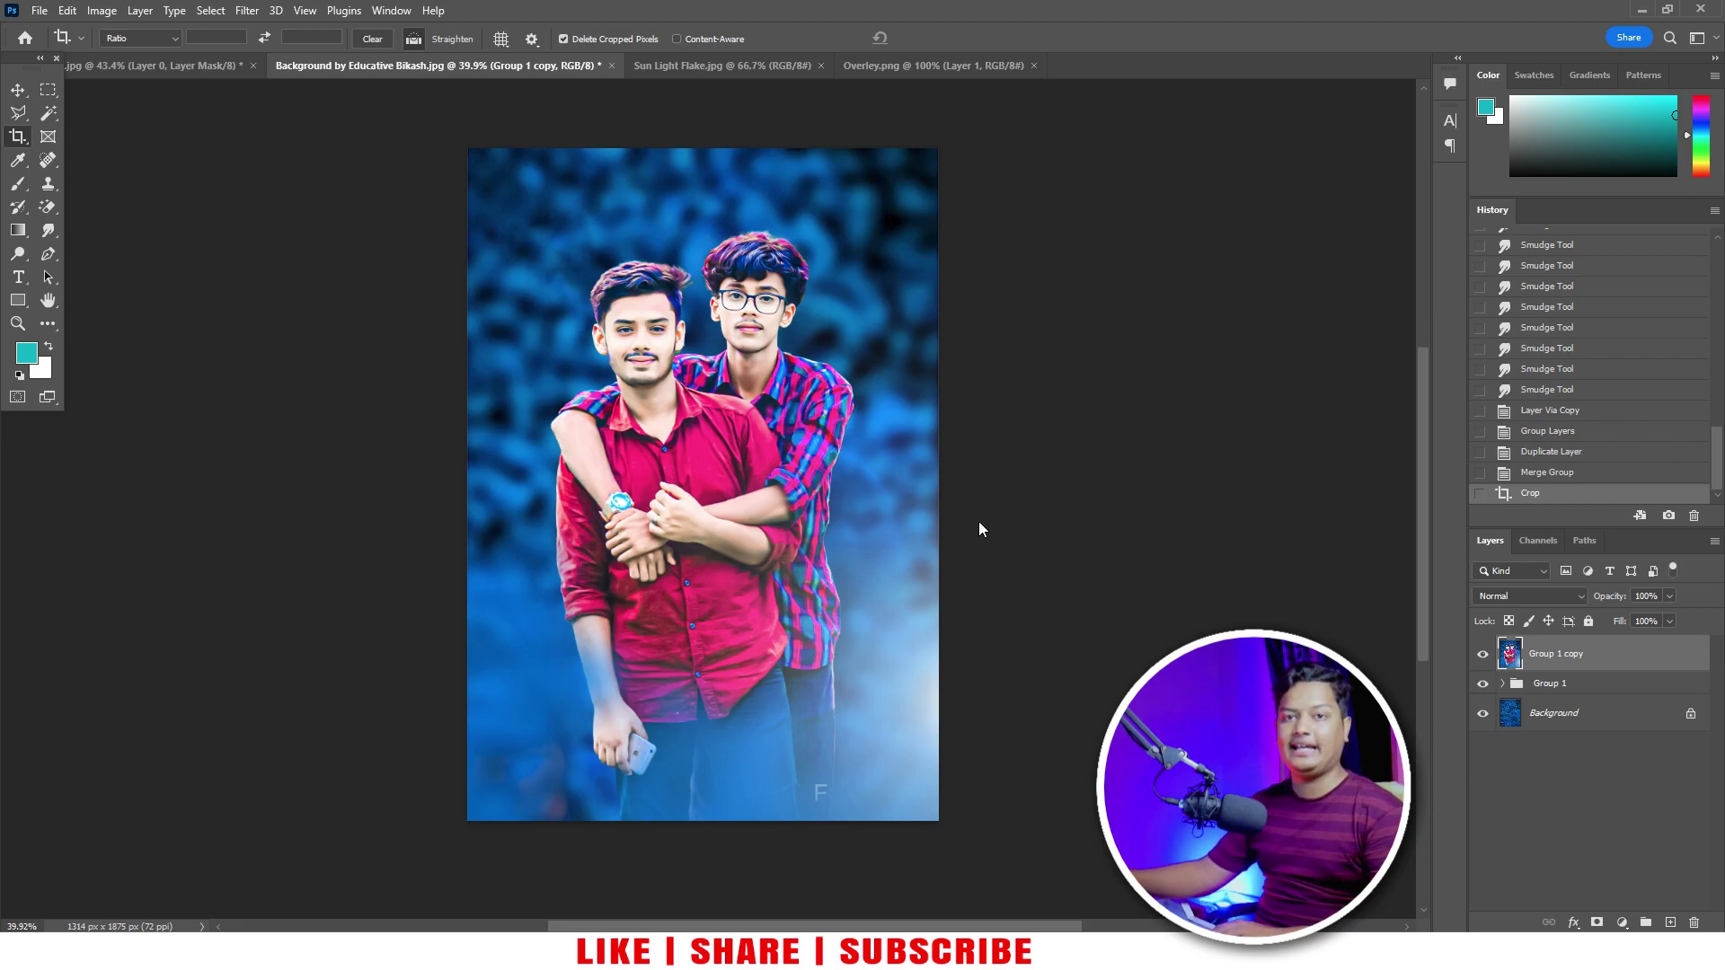
Step: In Camera Raw, boost Blue and Green Primary saturation and lift the tone curve midtones
{"action": "key", "text": "ctrl+shift+a"}
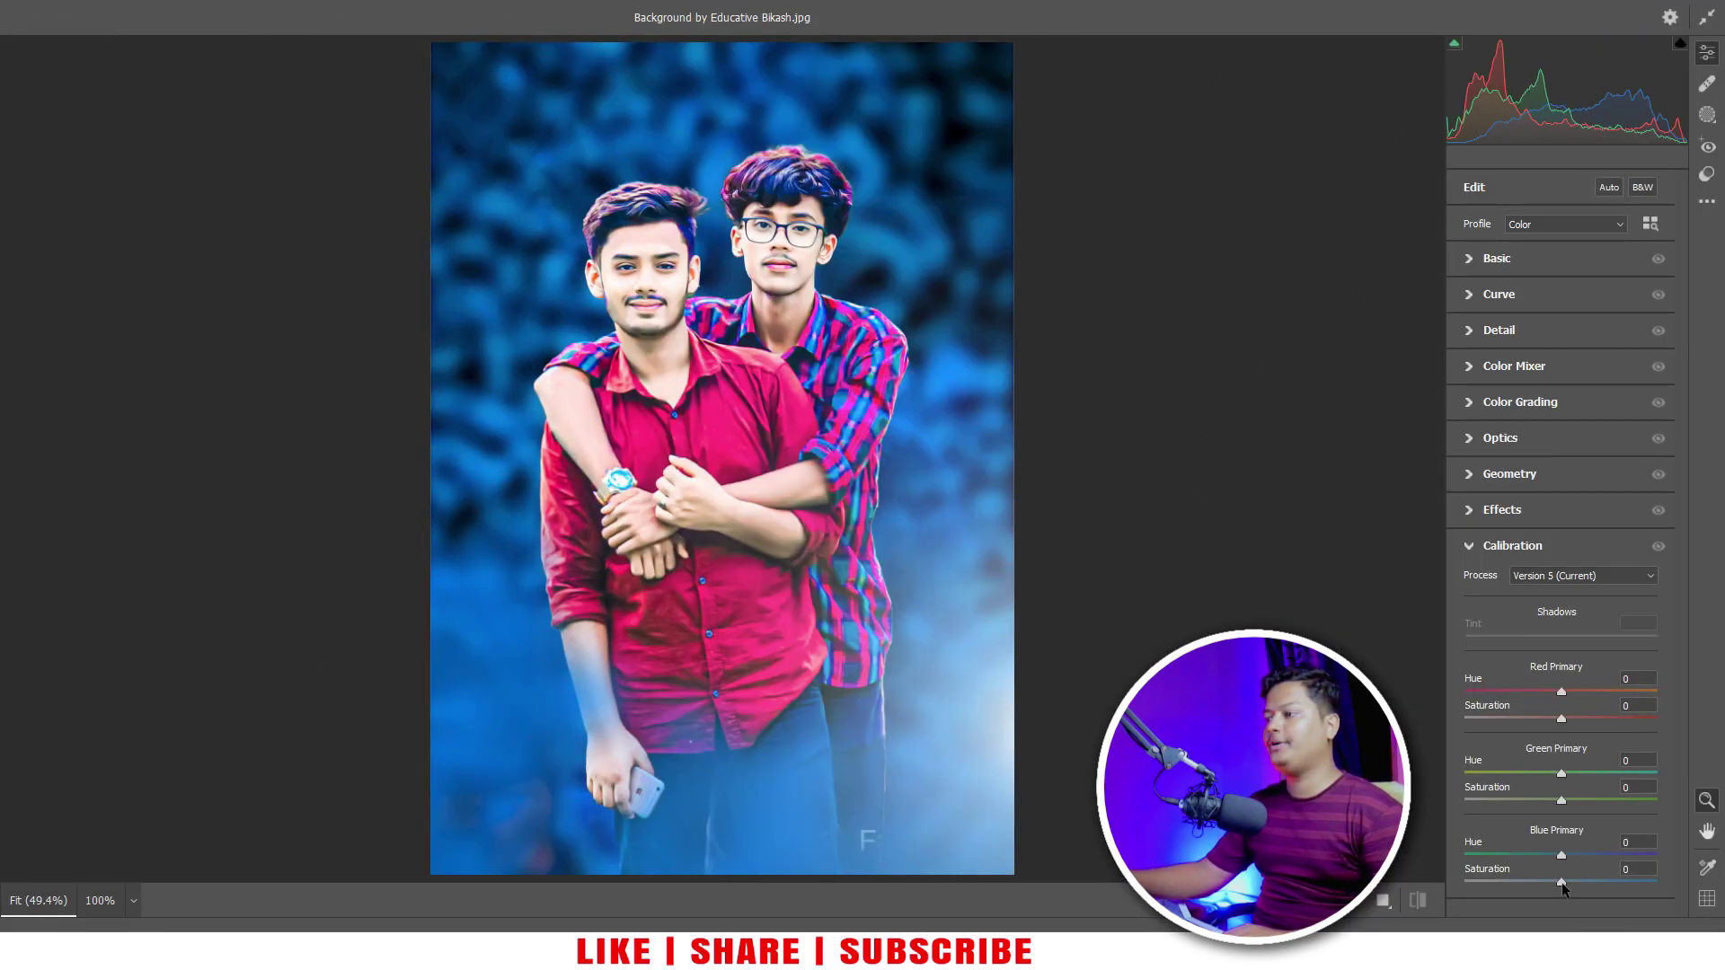
{"action": "left_click_drag", "start_coordinate": [1562, 881], "coordinate": [1586, 882]}
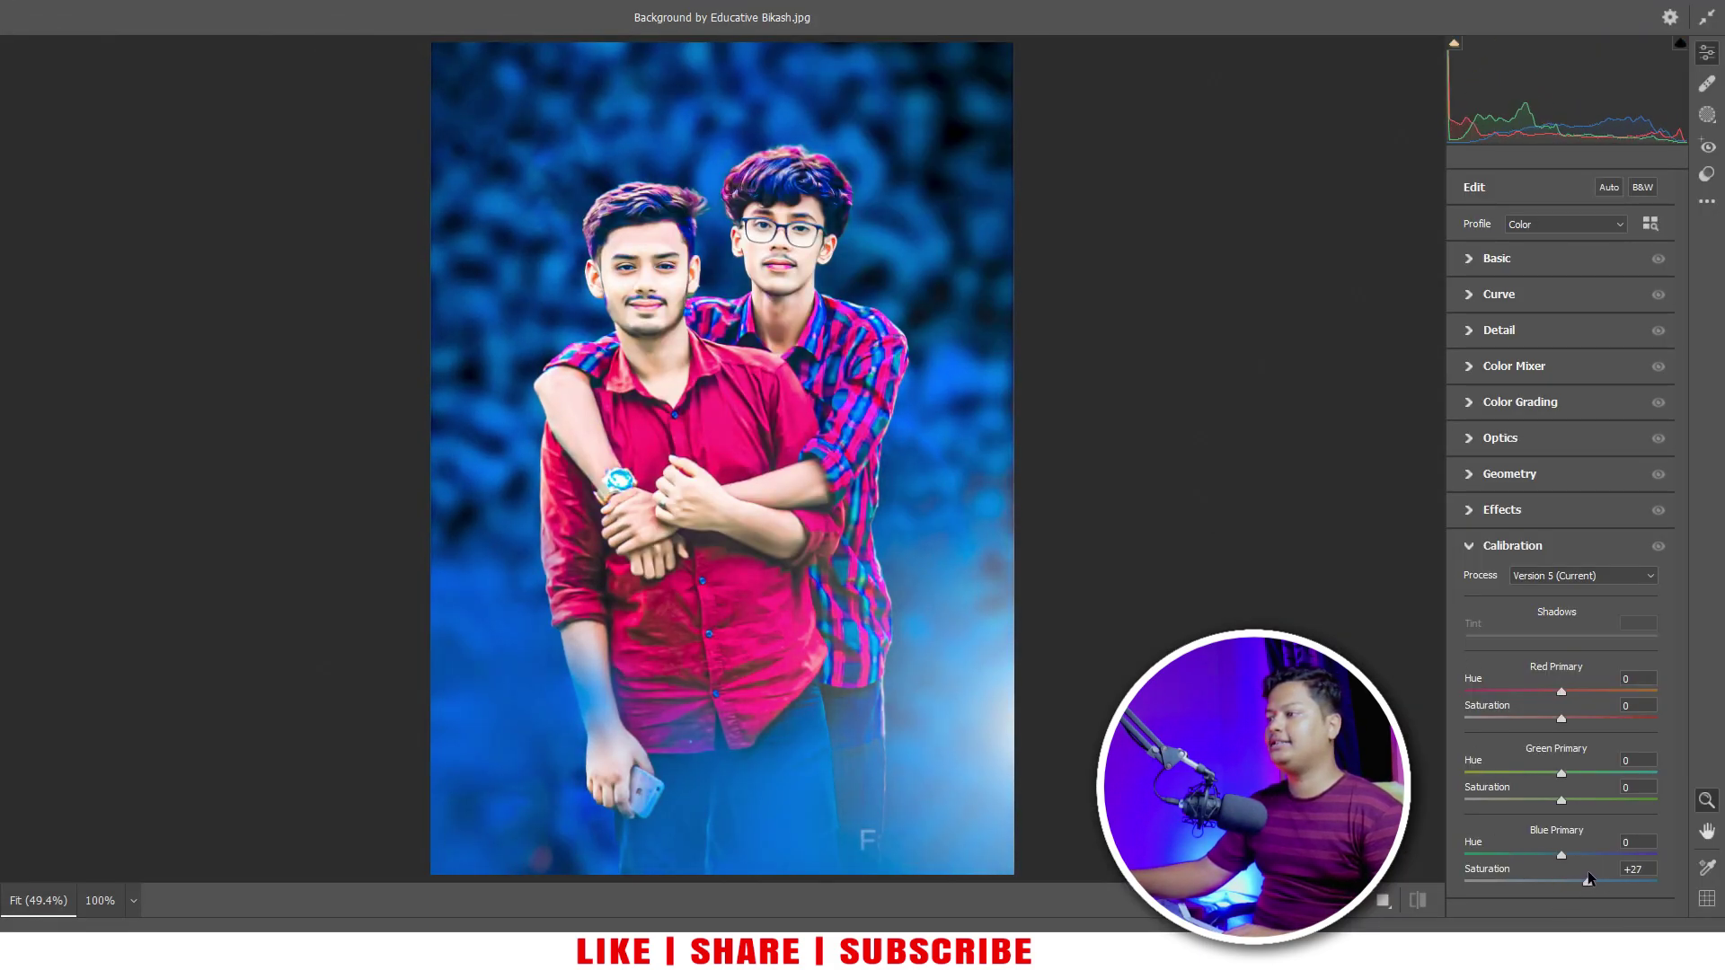
{"action": "left_click", "coordinate": [1496, 330]}
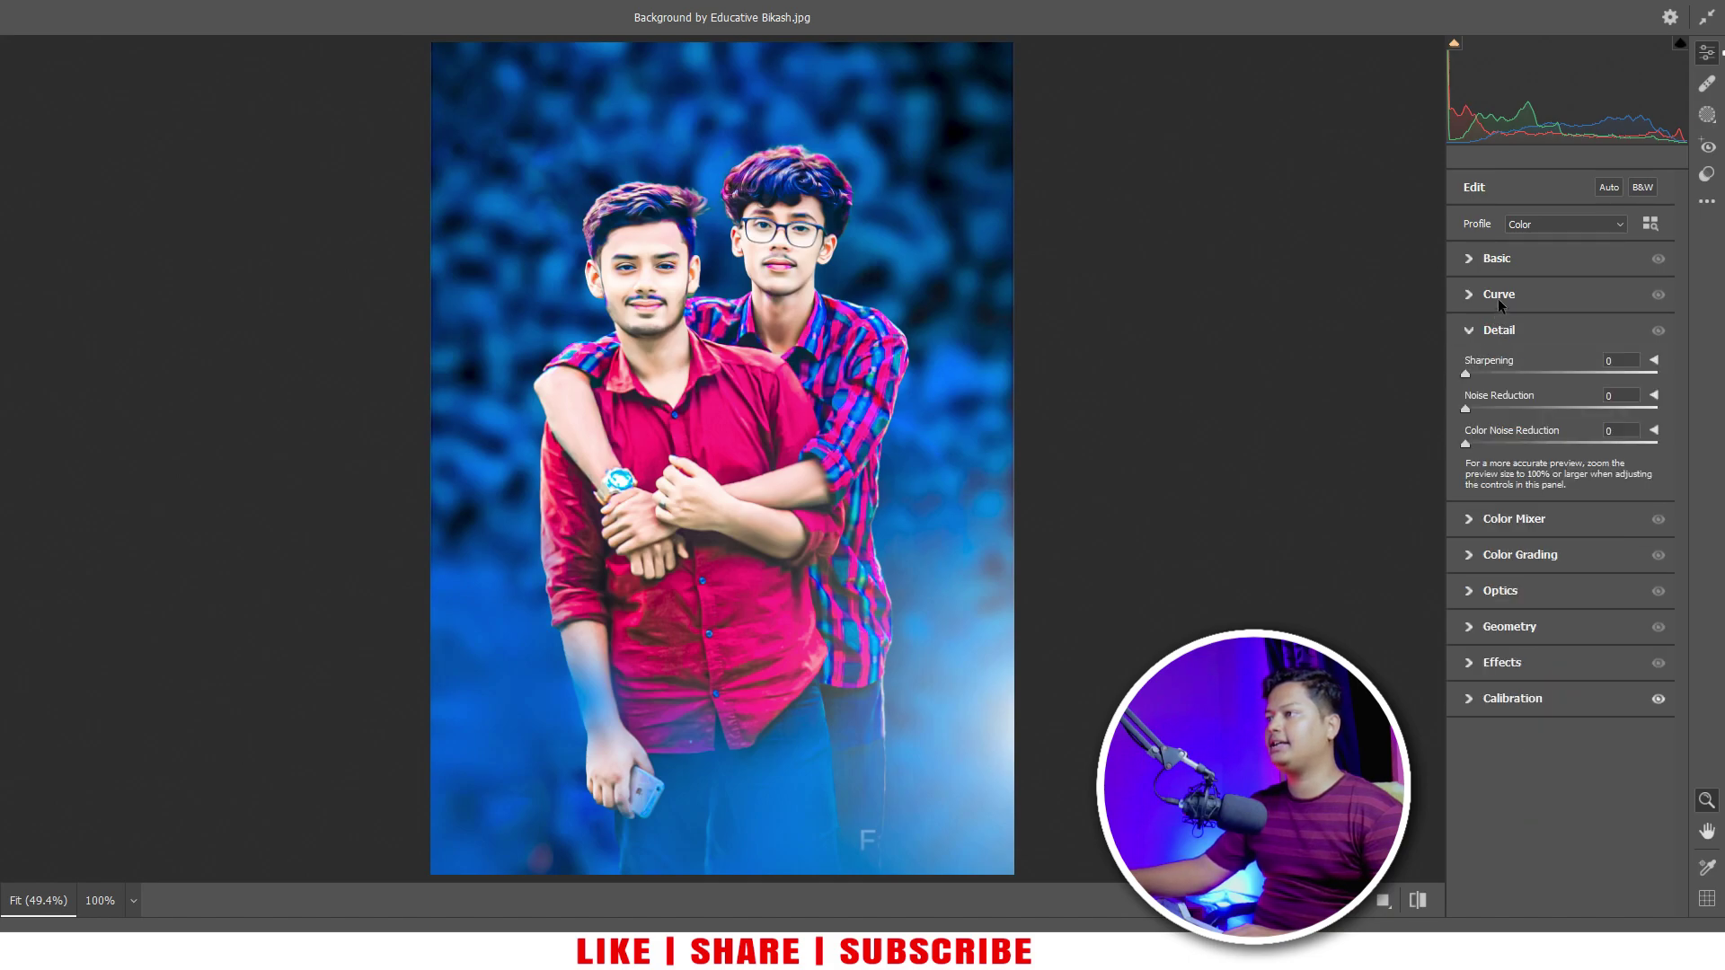
{"action": "left_click", "coordinate": [1498, 296]}
{"action": "left_click", "coordinate": [1560, 441]}
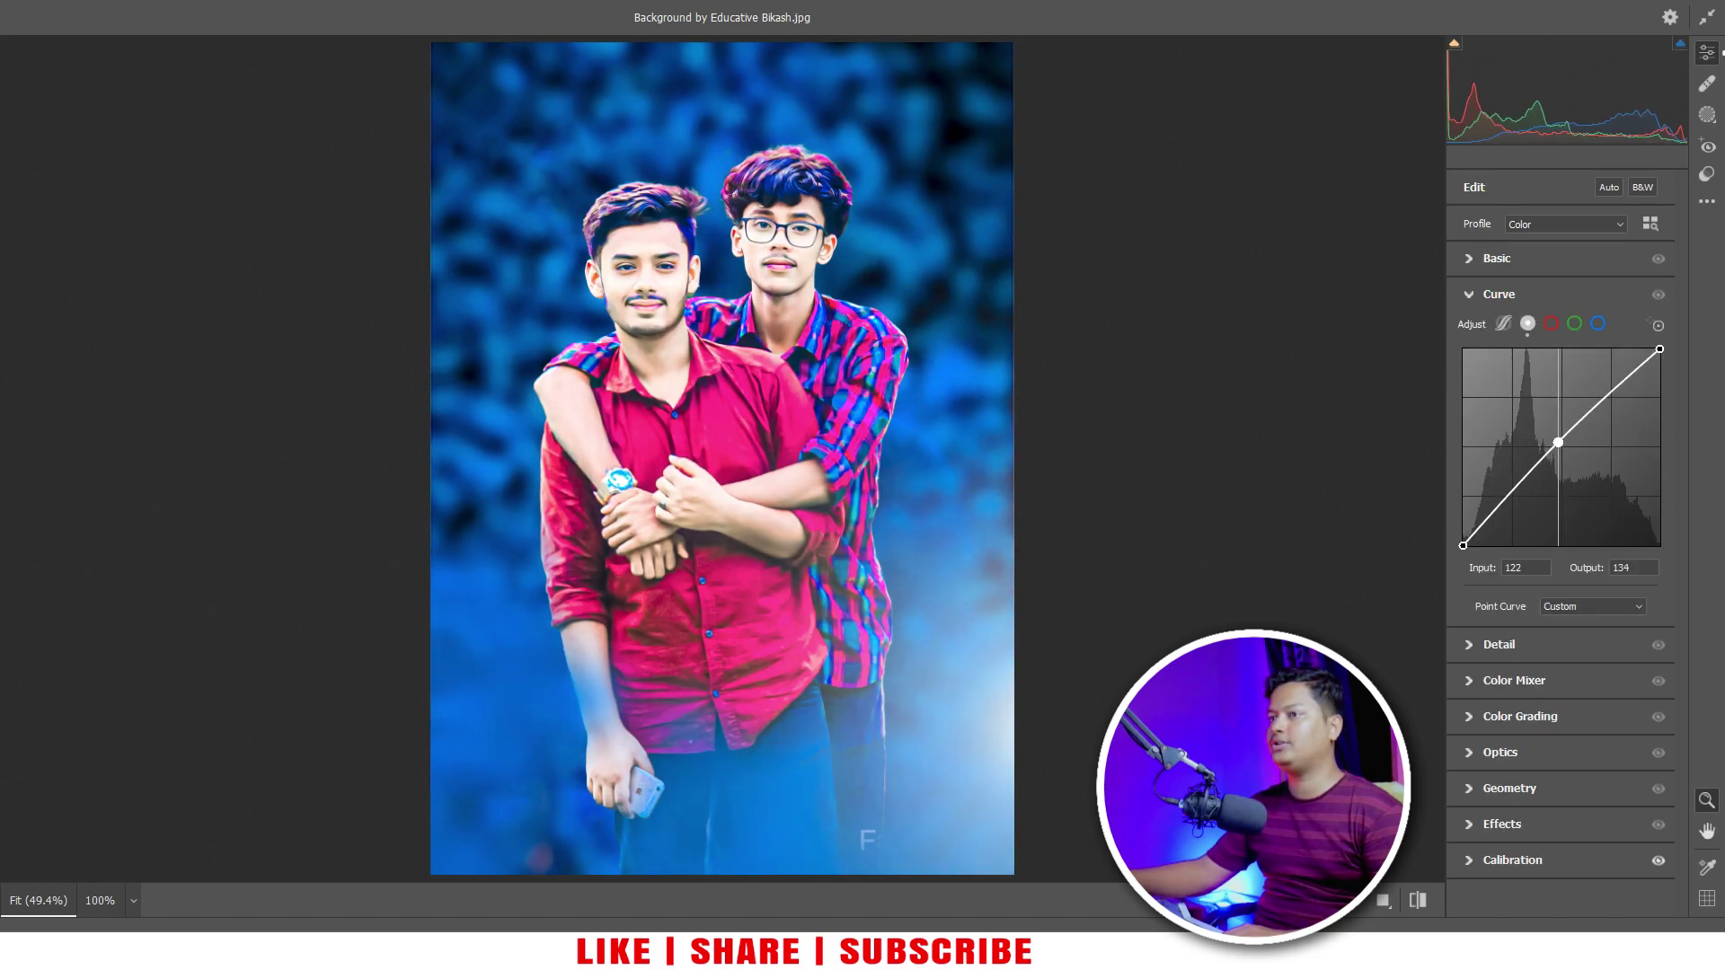
{"action": "left_click", "coordinate": [1481, 294]}
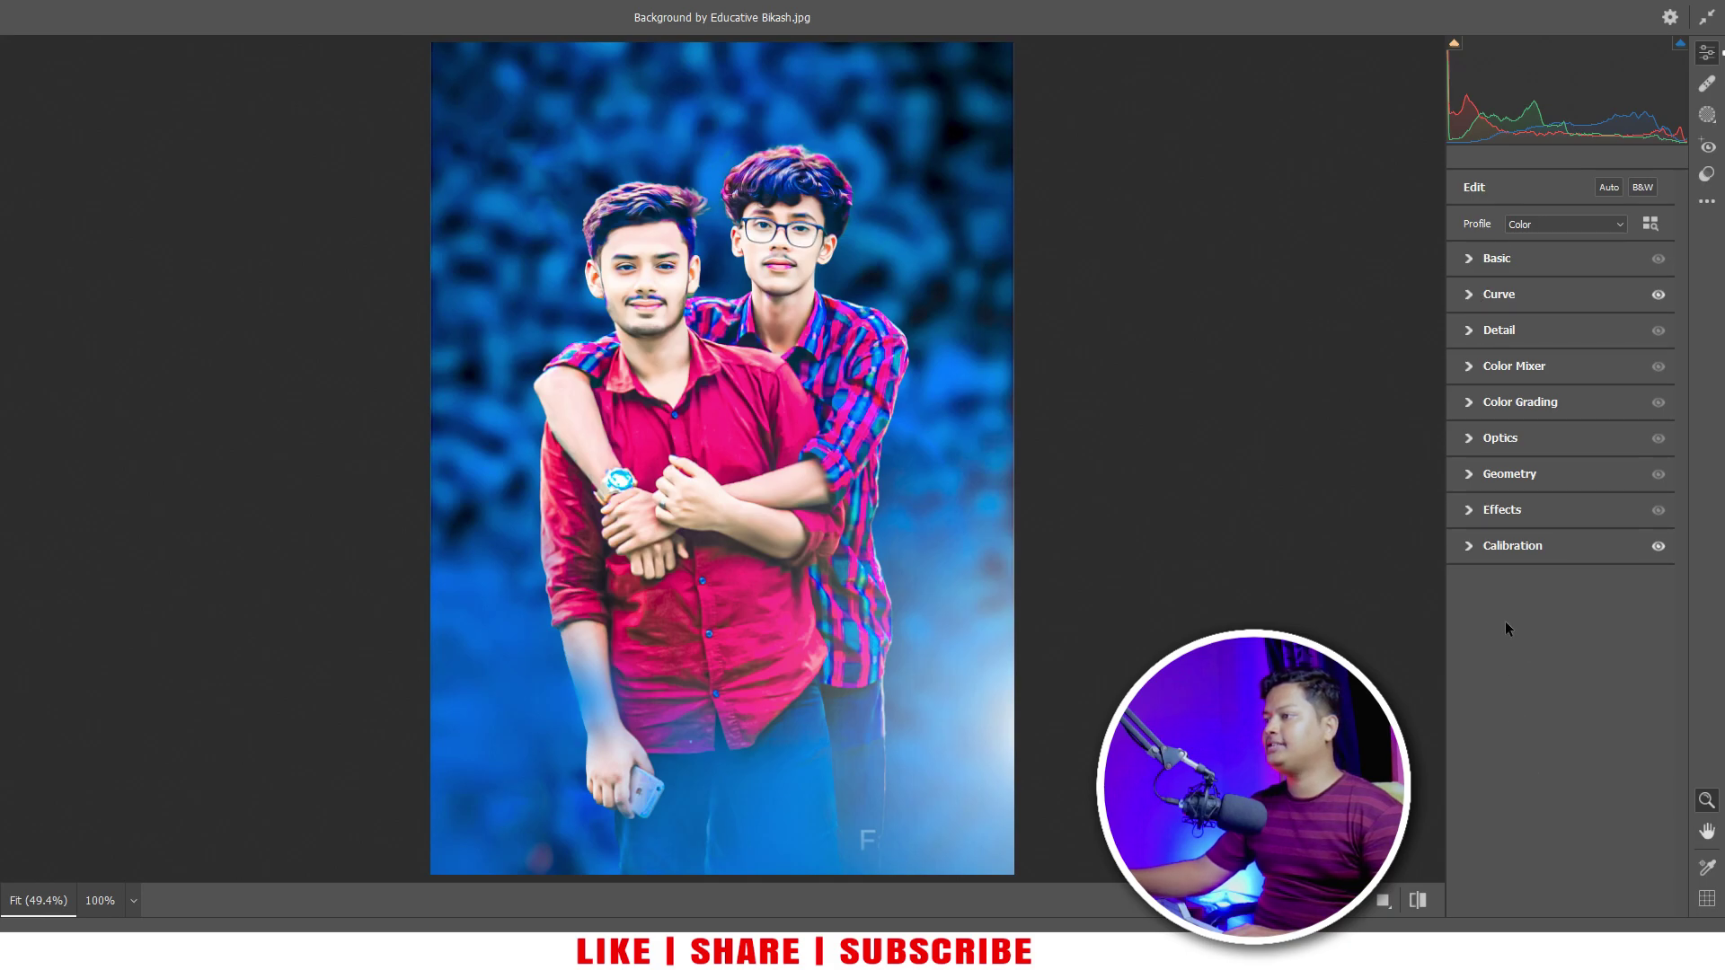
{"action": "left_click", "coordinate": [1512, 546]}
{"action": "mouse_move", "coordinate": [1583, 799]}
{"action": "left_mouse_down"}
{"action": "mouse_move", "coordinate": [1597, 800]}
{"action": "mouse_move", "coordinate": [1579, 774]}
{"action": "left_mouse_up"}
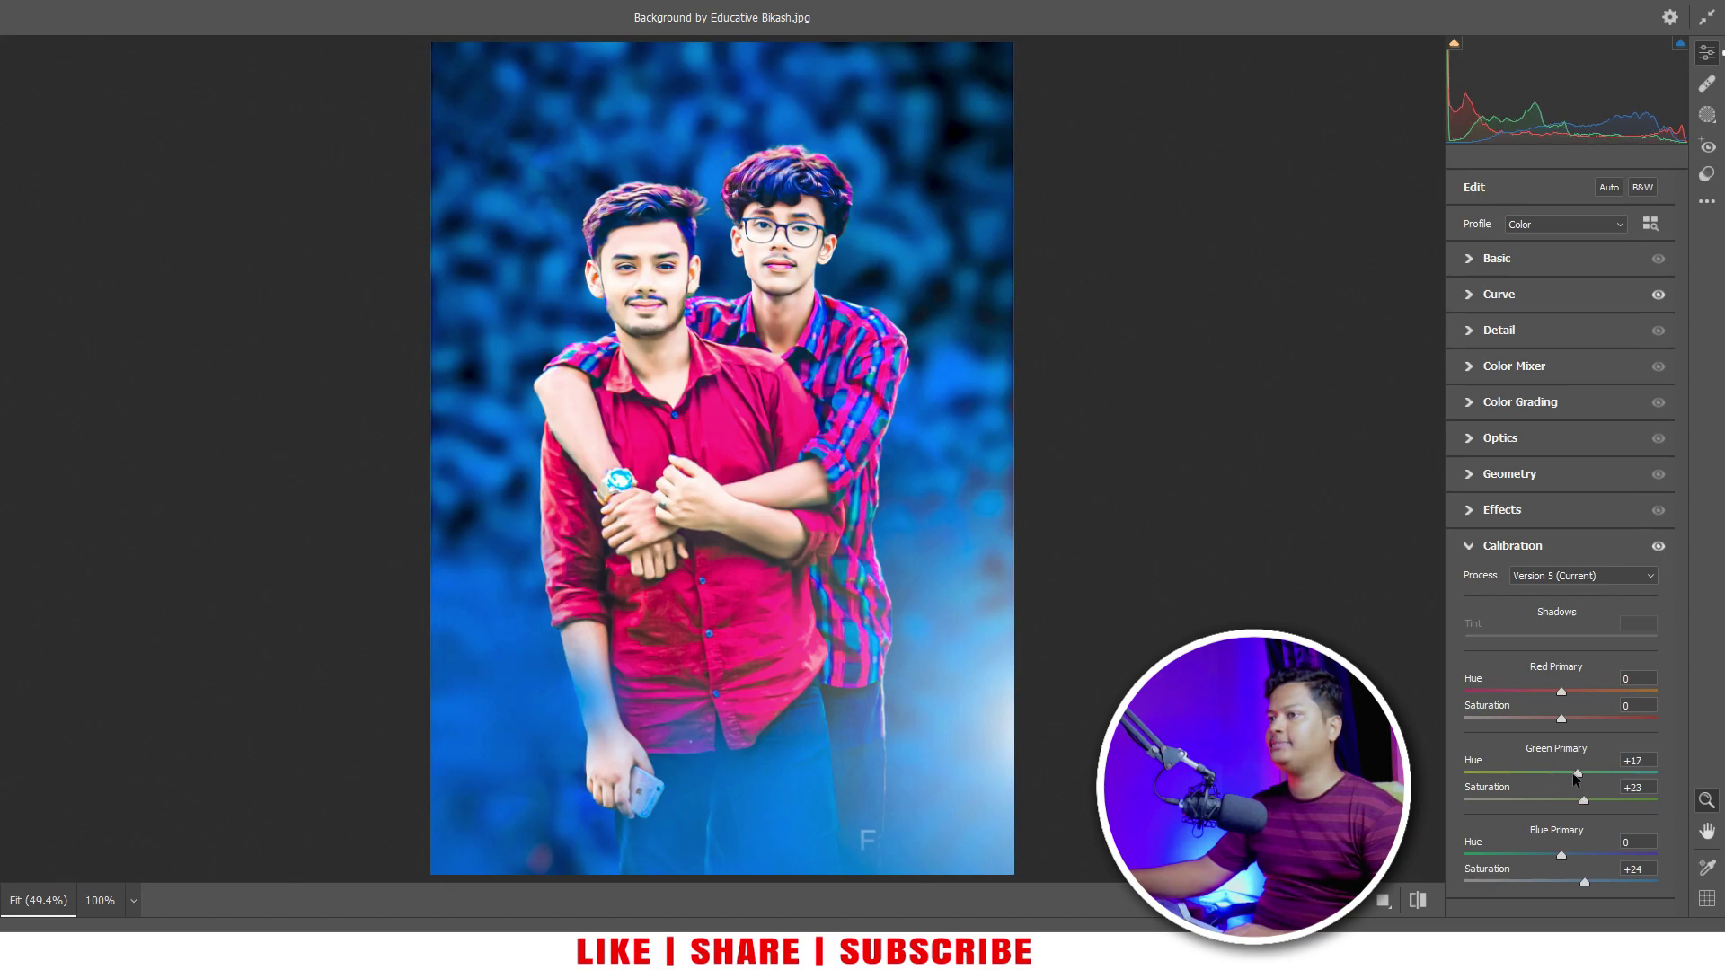
Step: Tint highlights blue (hue 216, saturation 31), set vignetting to -20, and apply
{"action": "left_click", "coordinate": [1500, 410]}
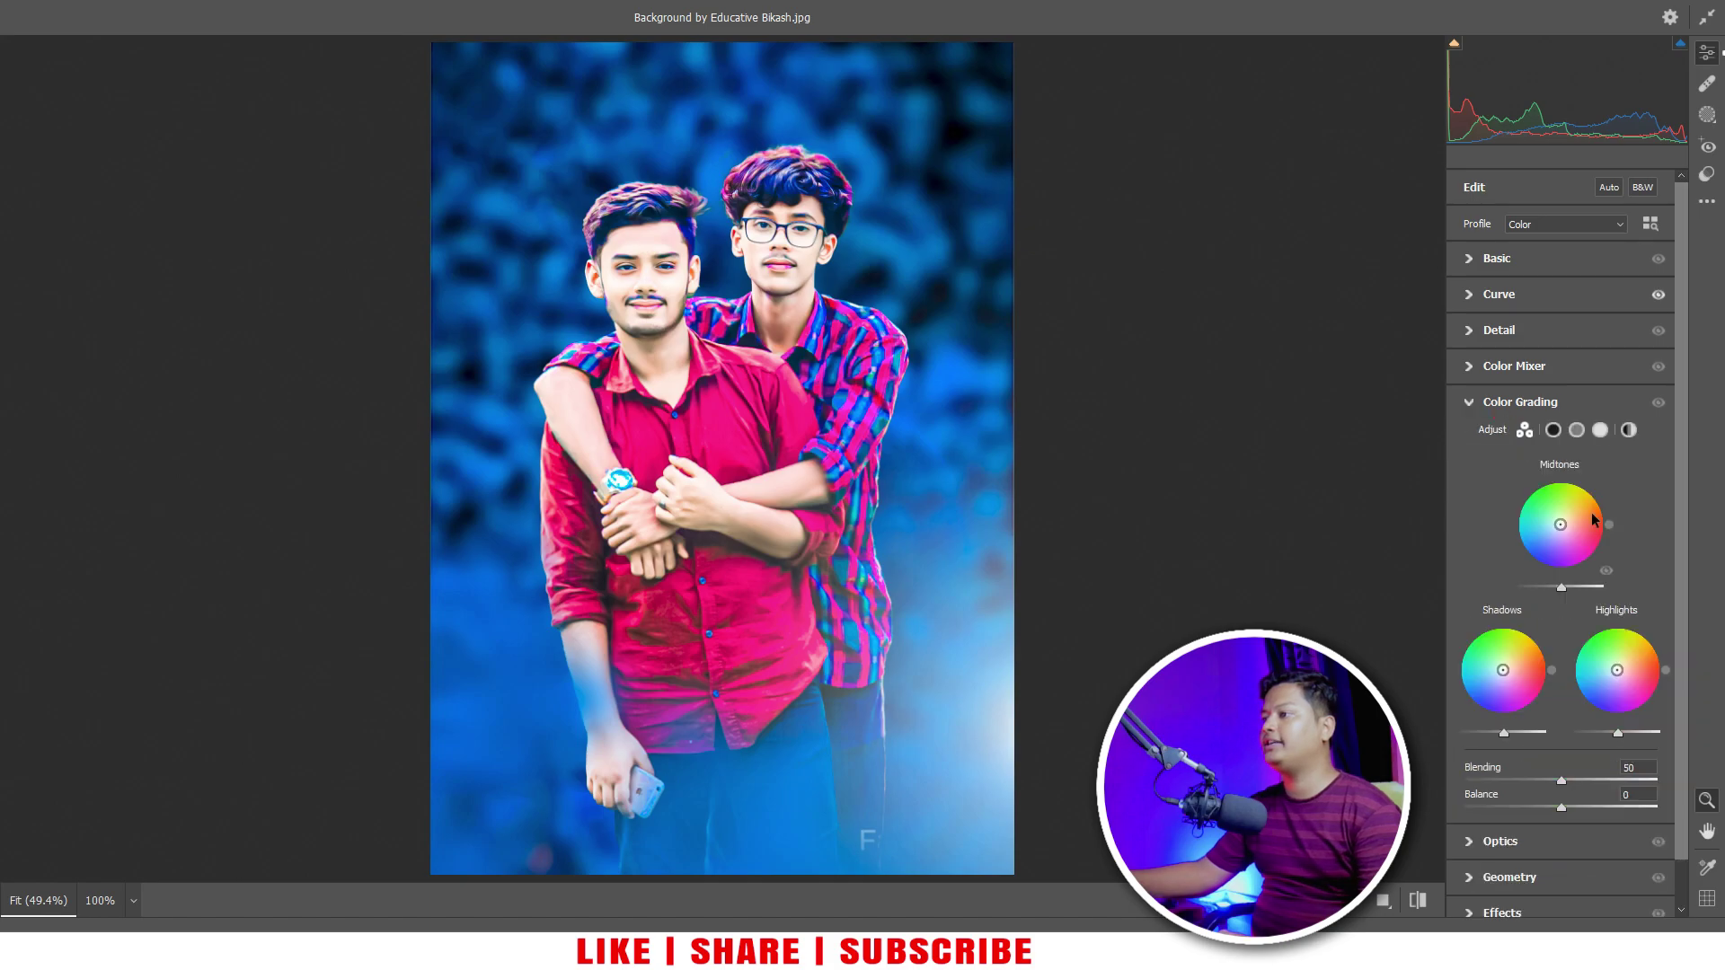
{"action": "left_click_drag", "start_coordinate": [1599, 672], "coordinate": [1608, 673]}
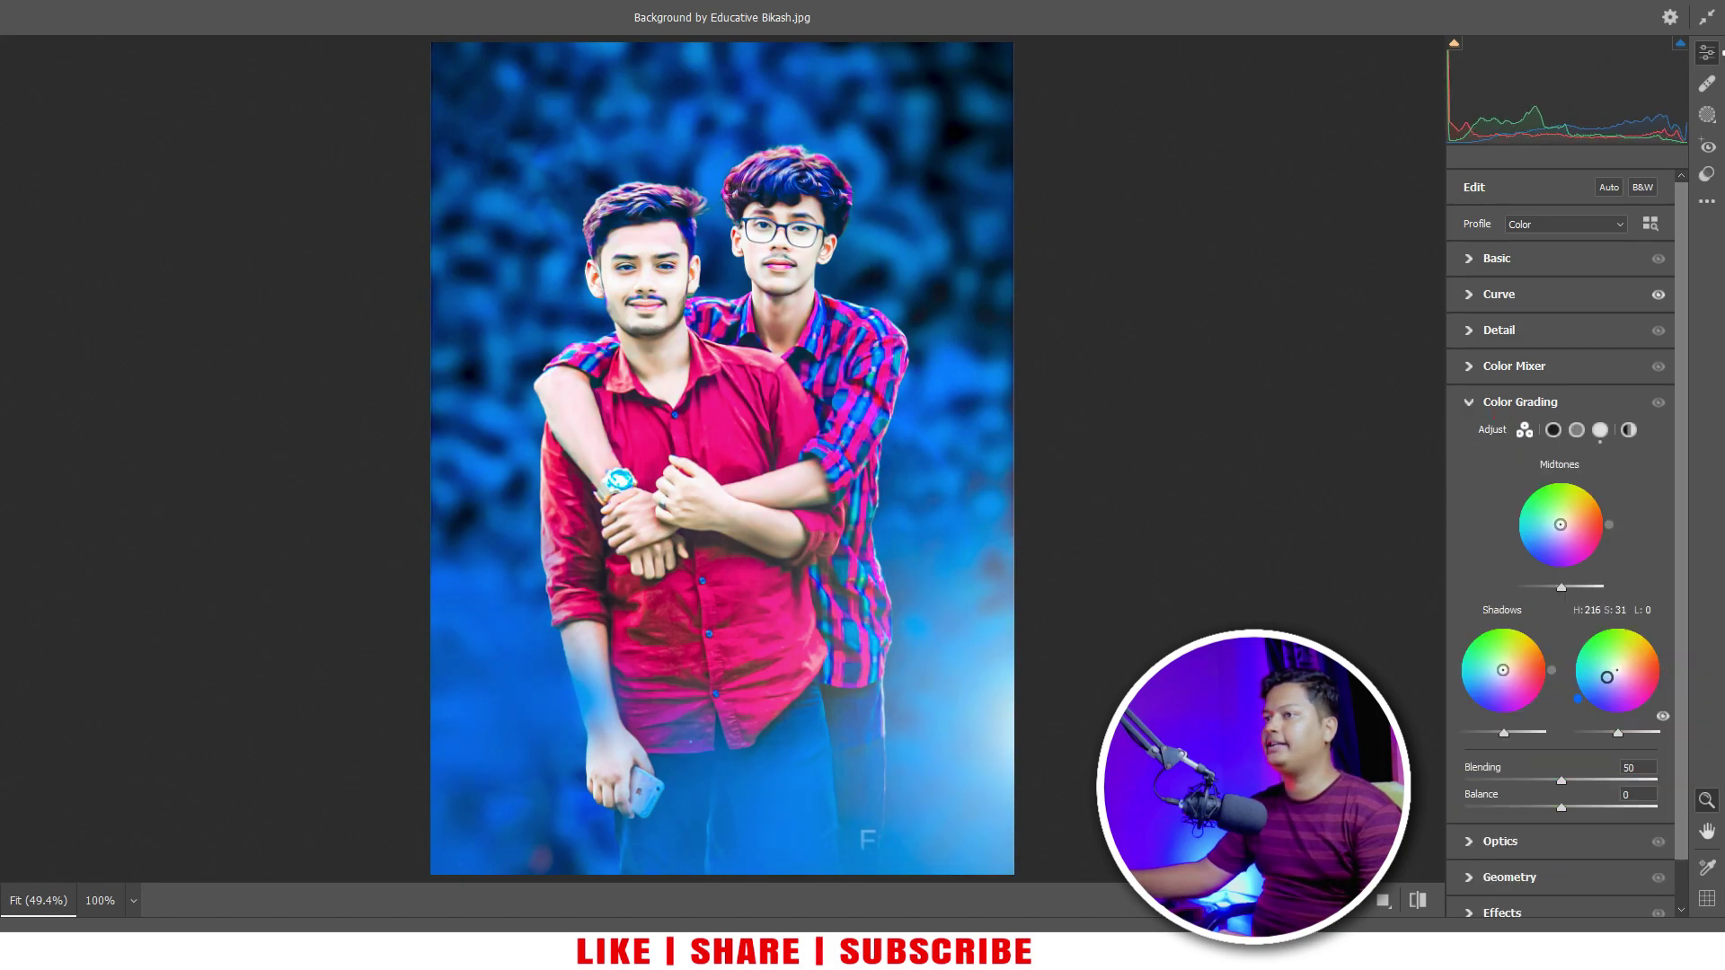
{"action": "scroll", "coordinate": [923, 575], "scroll_direction": "down", "scroll_amount": 3}
{"action": "scroll", "coordinate": [923, 575], "scroll_direction": "up", "scroll_amount": 1}
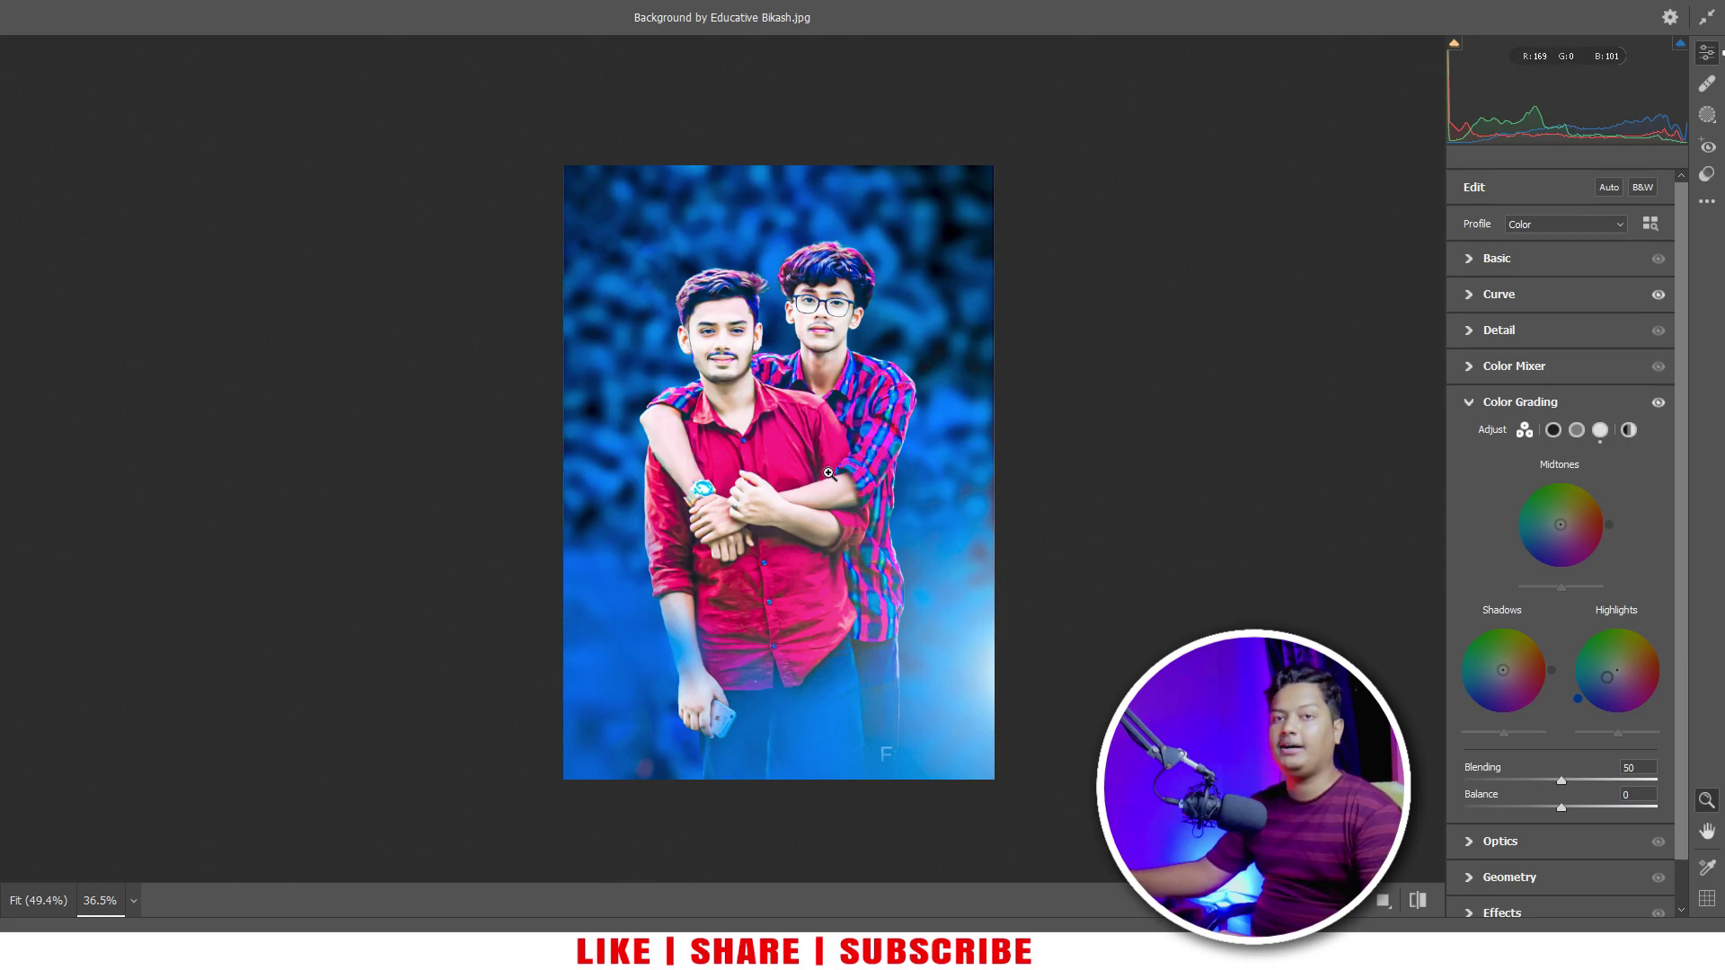
{"action": "scroll", "coordinate": [1578, 882], "scroll_direction": "down", "scroll_amount": 1}
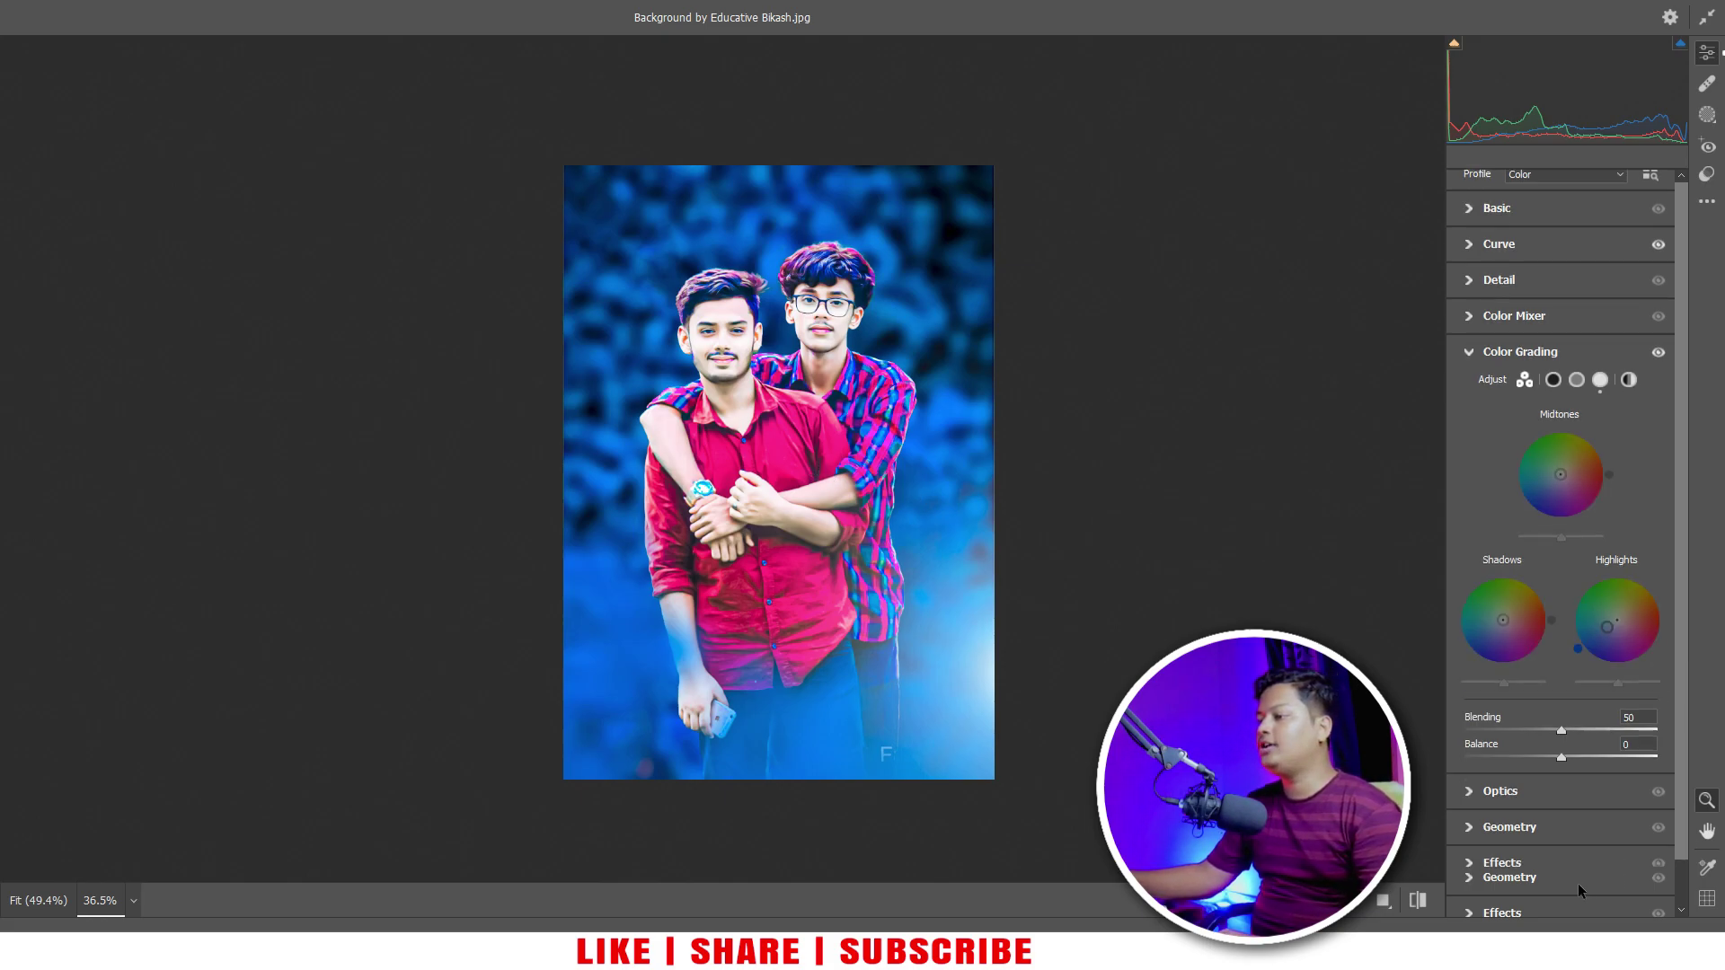
{"action": "left_click", "coordinate": [1512, 870]}
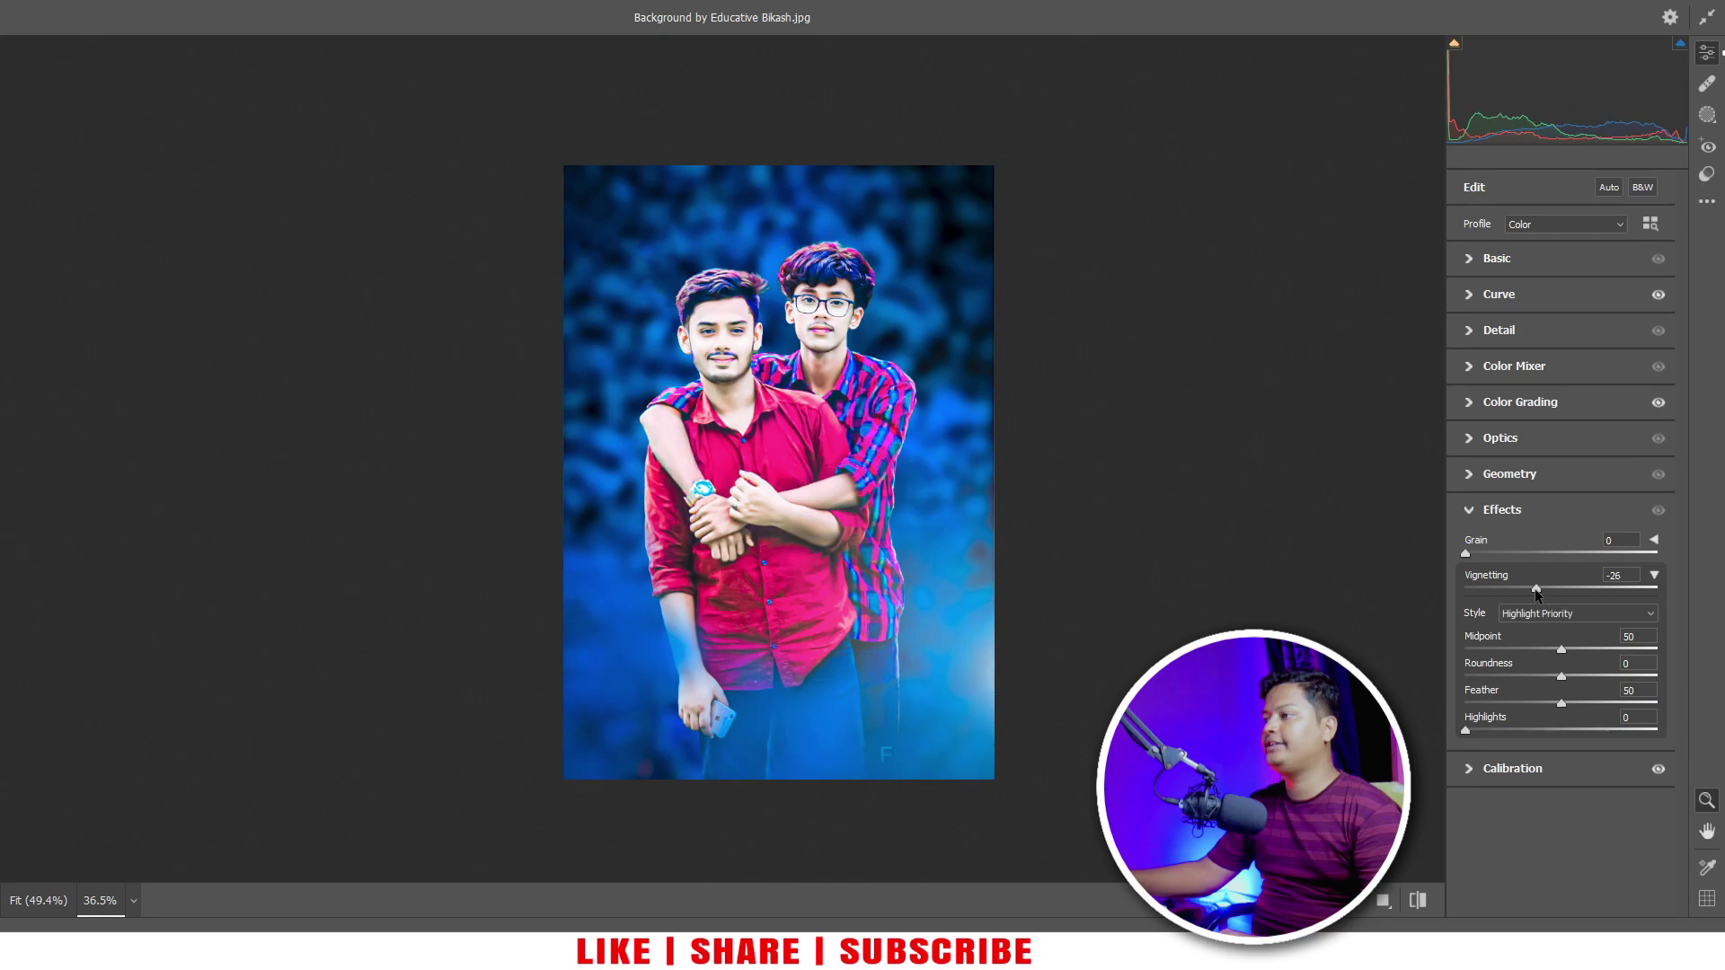
{"action": "left_click_drag", "start_coordinate": [1540, 589], "coordinate": [1544, 590]}
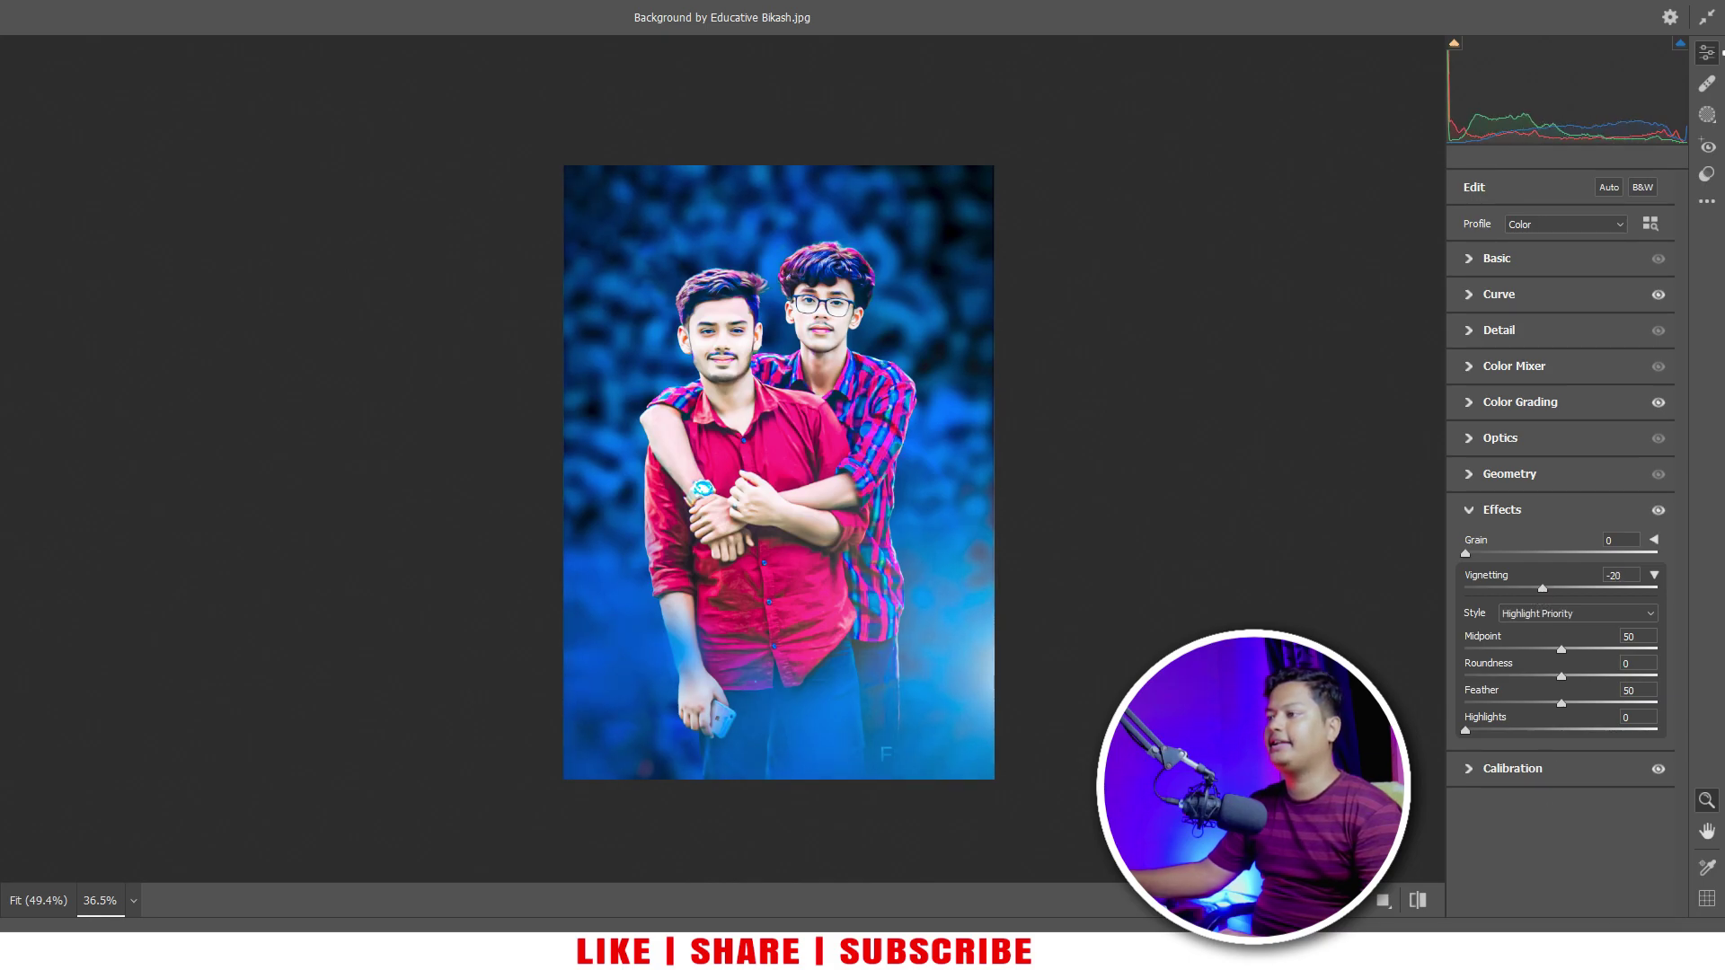
{"action": "key", "text": "Return"}
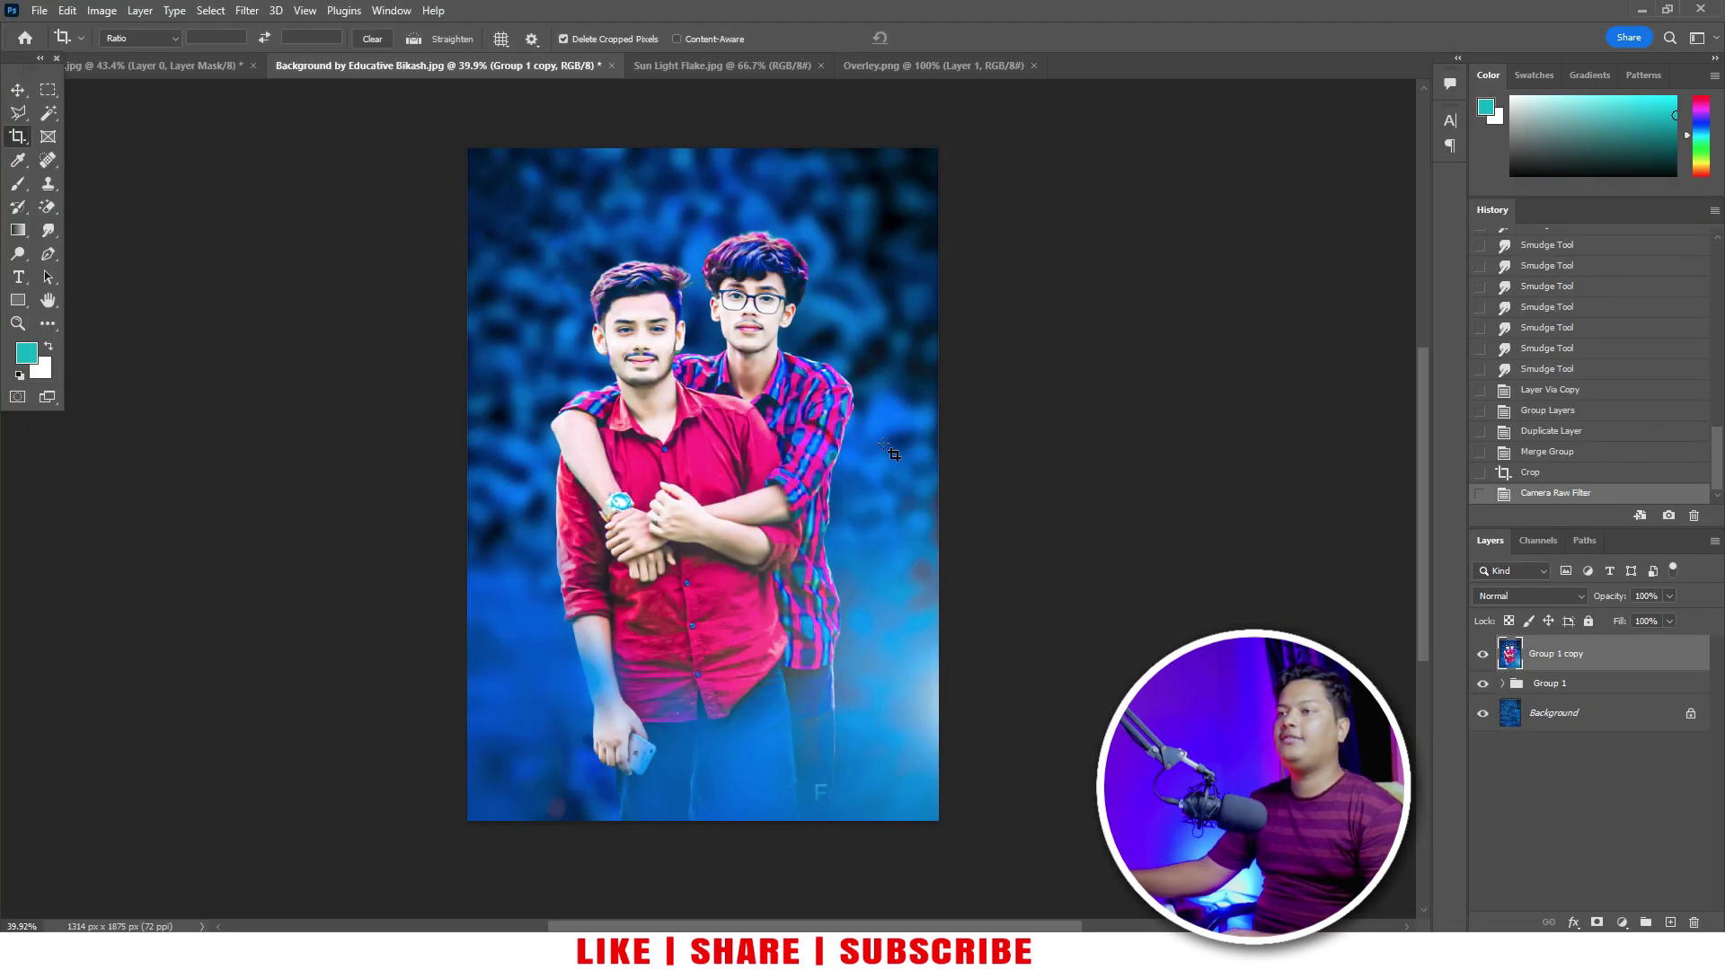
Step: Disable the original photo's layer mask, then return to the Background by Educative Bikash composite
{"action": "left_click", "coordinate": [224, 65]}
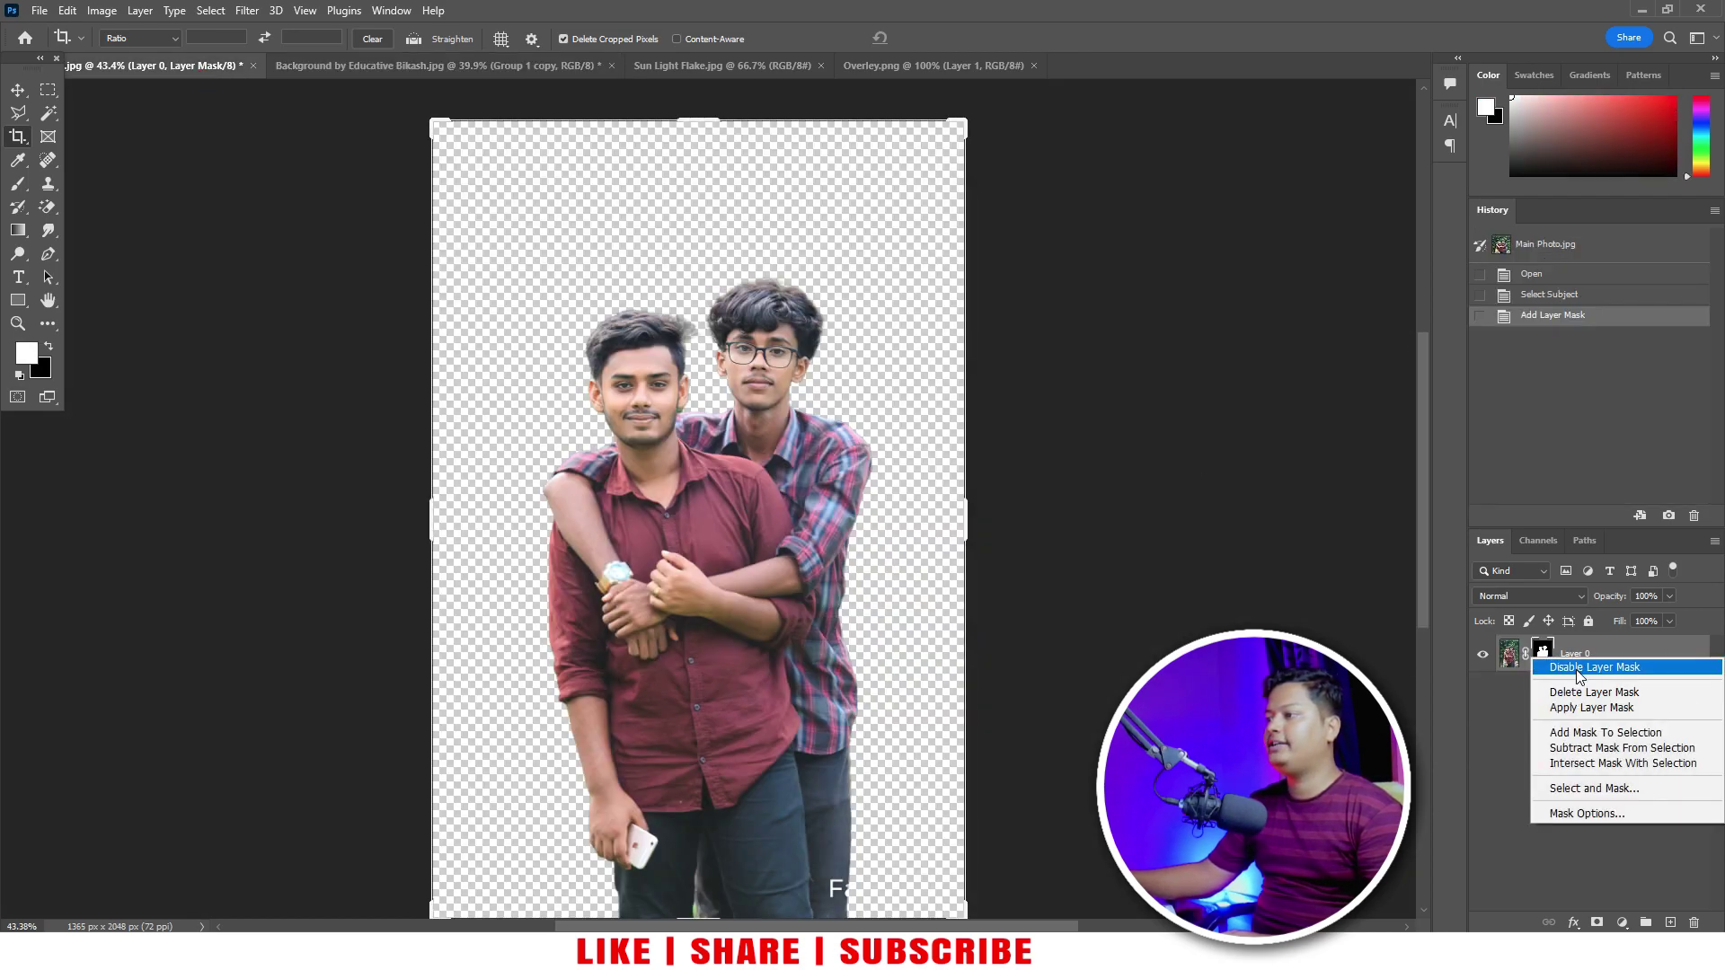
{"action": "left_click", "coordinate": [1579, 669]}
{"action": "left_click", "coordinate": [509, 72]}
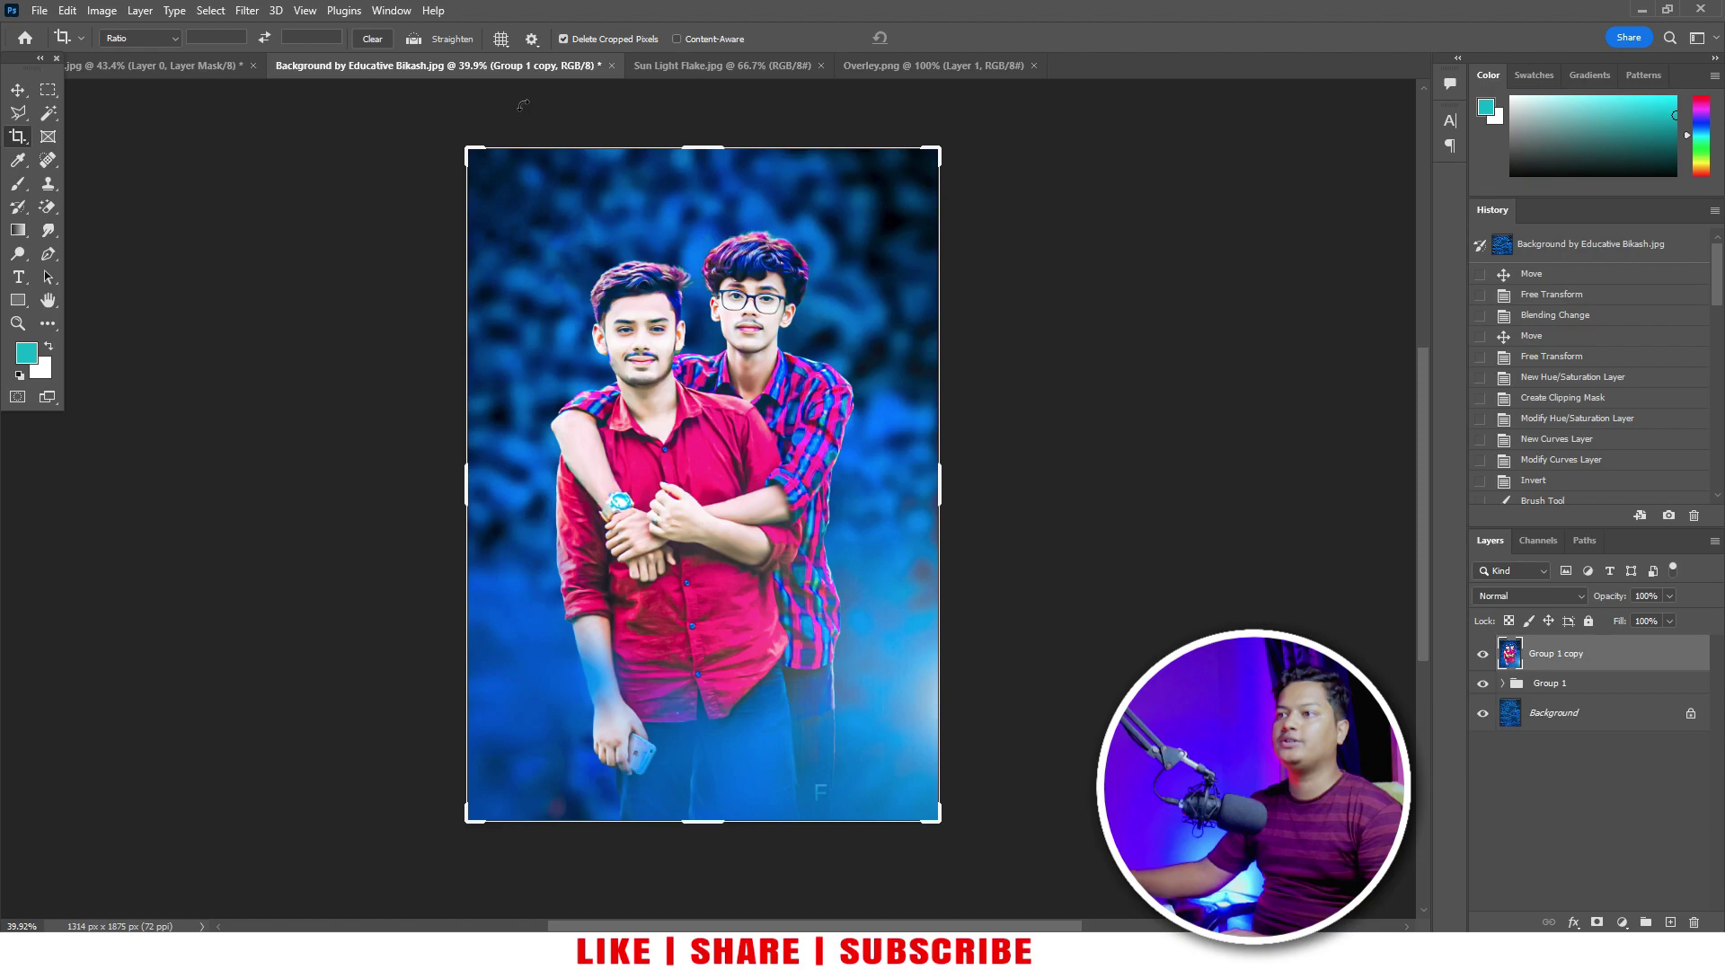
{"action": "left_click", "coordinate": [193, 74]}
{"action": "left_click", "coordinate": [448, 72]}
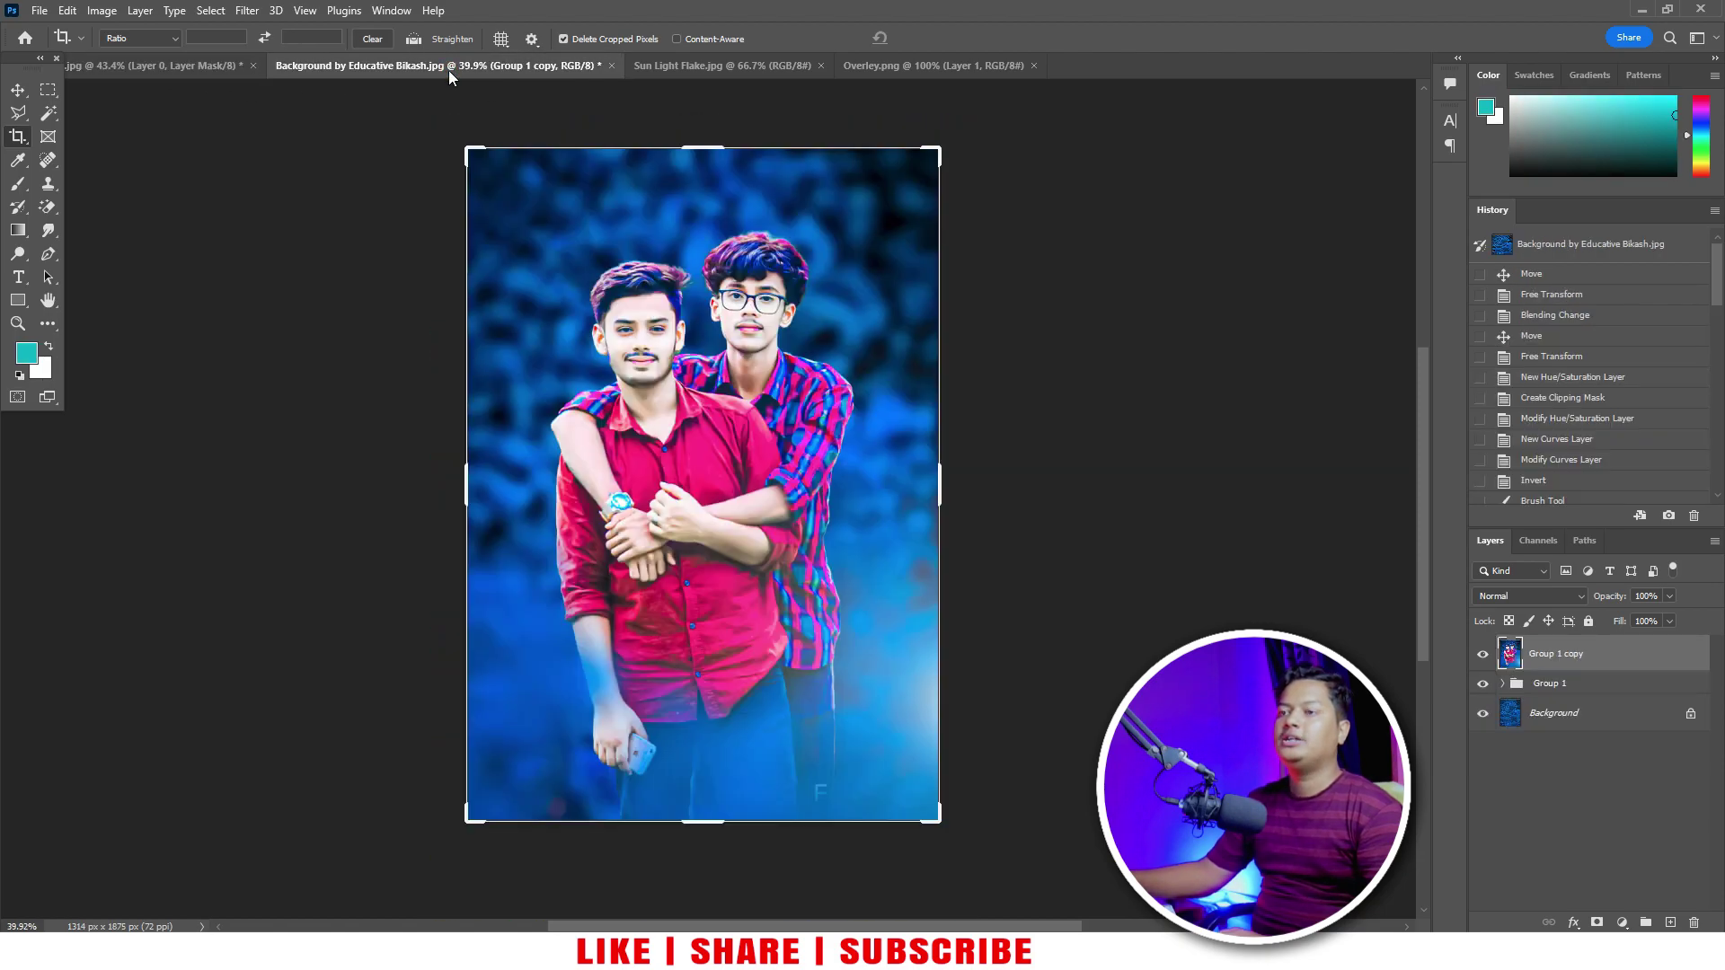